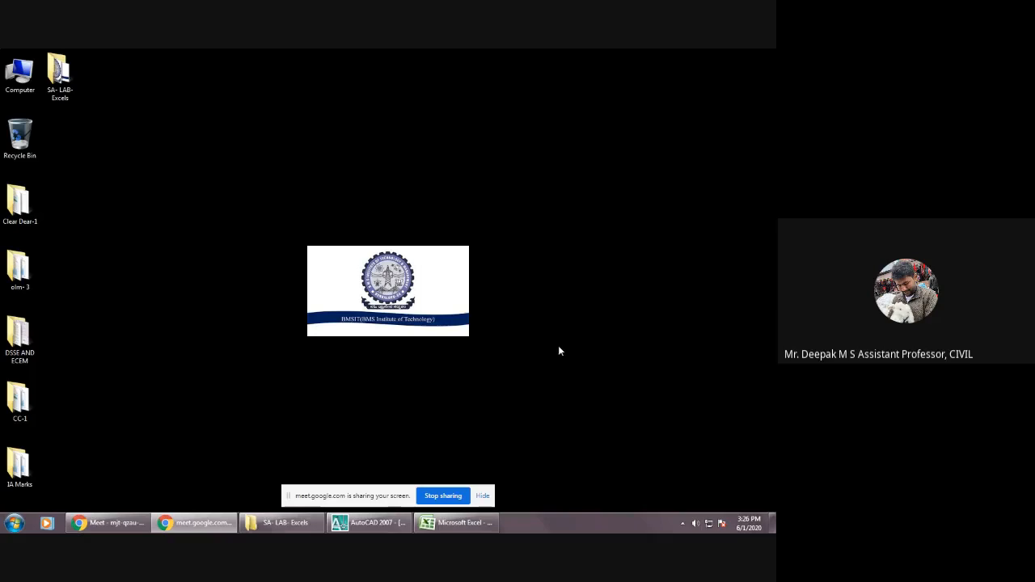
Switch to AutoCAD and examine the residential floor plan with its room sizes and grid lines.
left_click(386, 525)
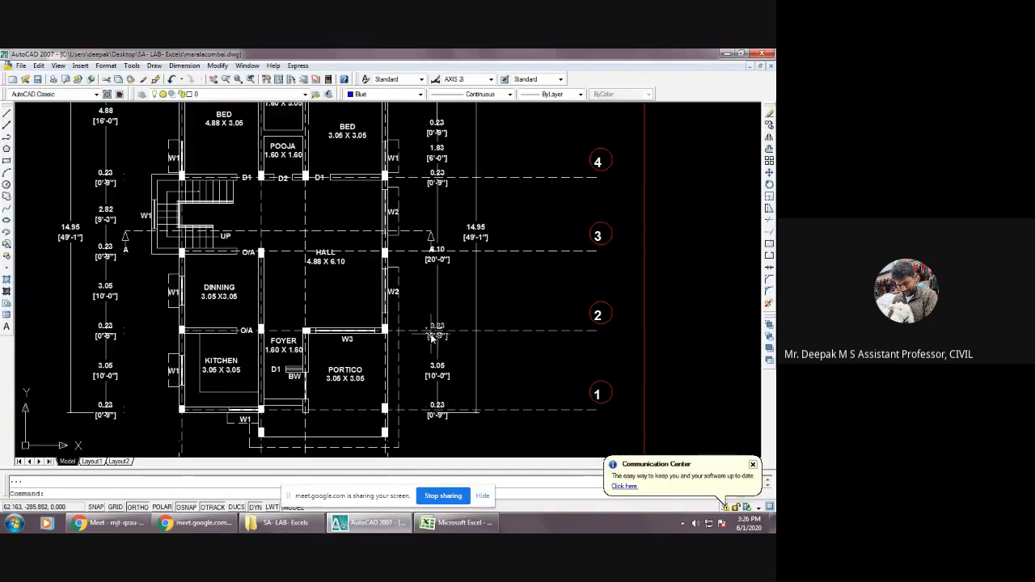
scroll(437, 348, "down", 2)
scroll(437, 349, "up", 2)
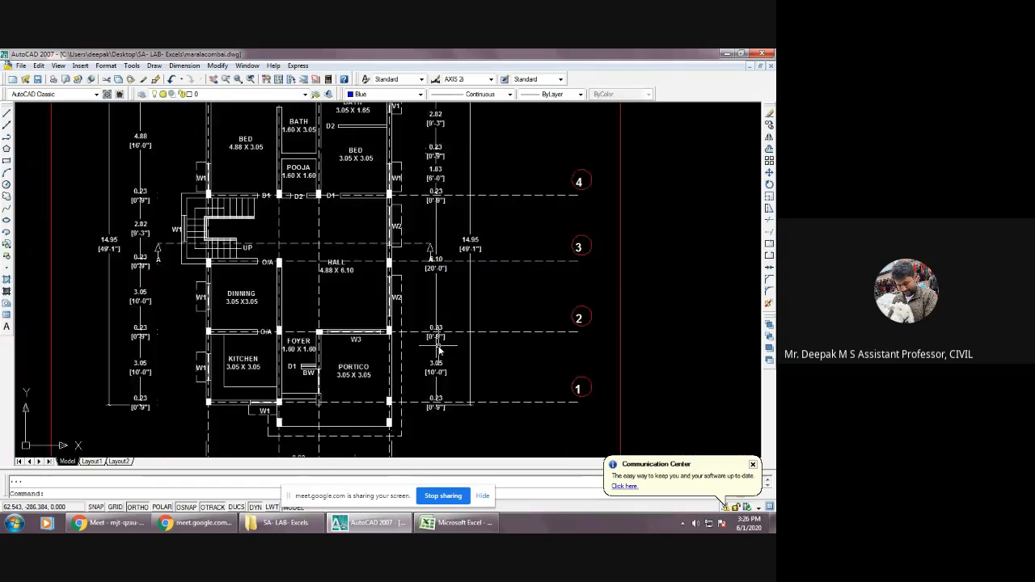
scroll(432, 347, "down", 3)
scroll(432, 348, "up", 3)
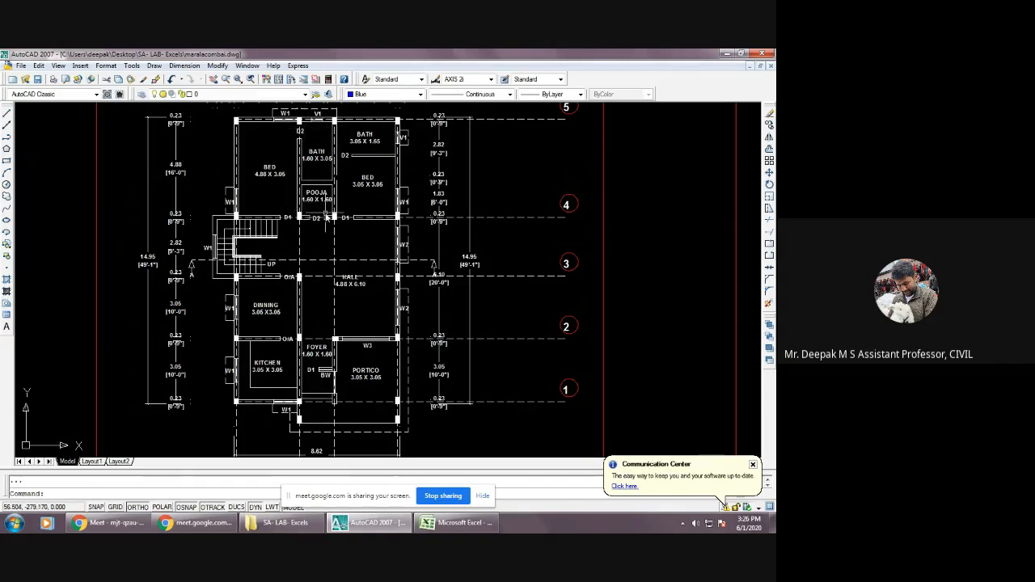
Examine the layout centre line drawing, focusing on the slab panels and beams between grid lines 5 and 2.
scroll(308, 211, "down", 5)
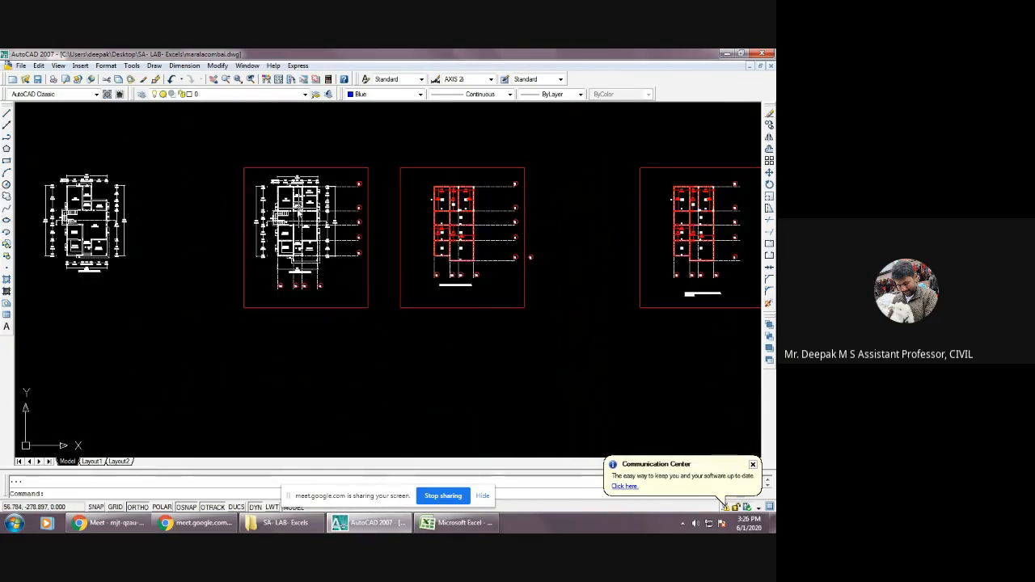
scroll(485, 176, "up", 7)
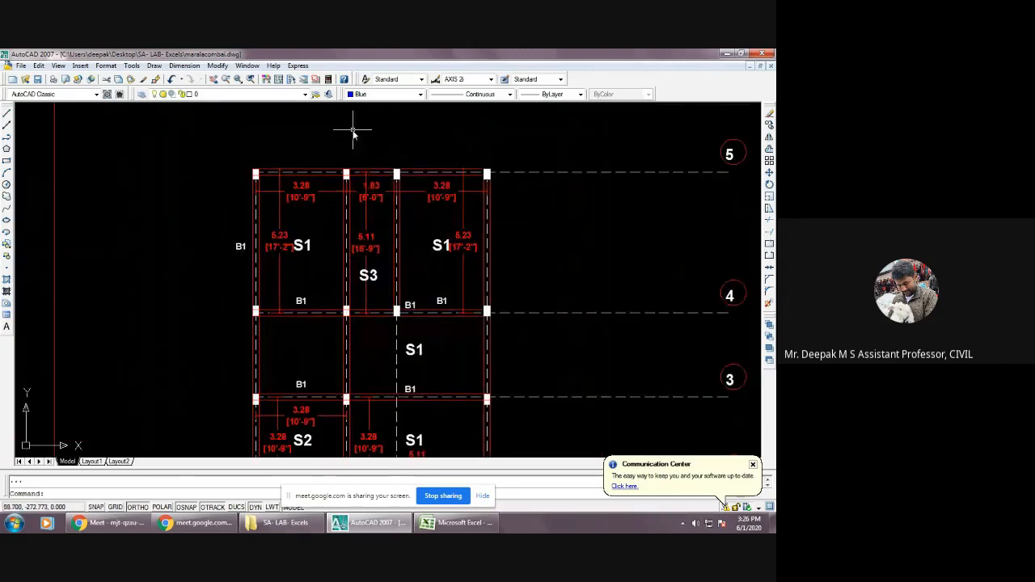
scroll(398, 192, "down", 2)
scroll(398, 194, "up", 3)
scroll(356, 179, "down", 4)
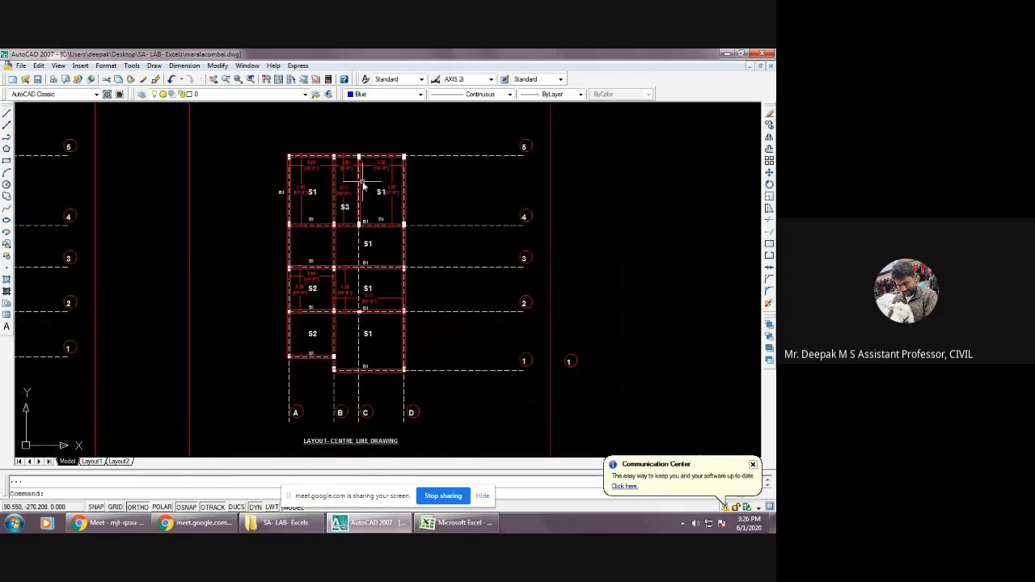
scroll(341, 186, "up", 1)
scroll(343, 179, "up", 2)
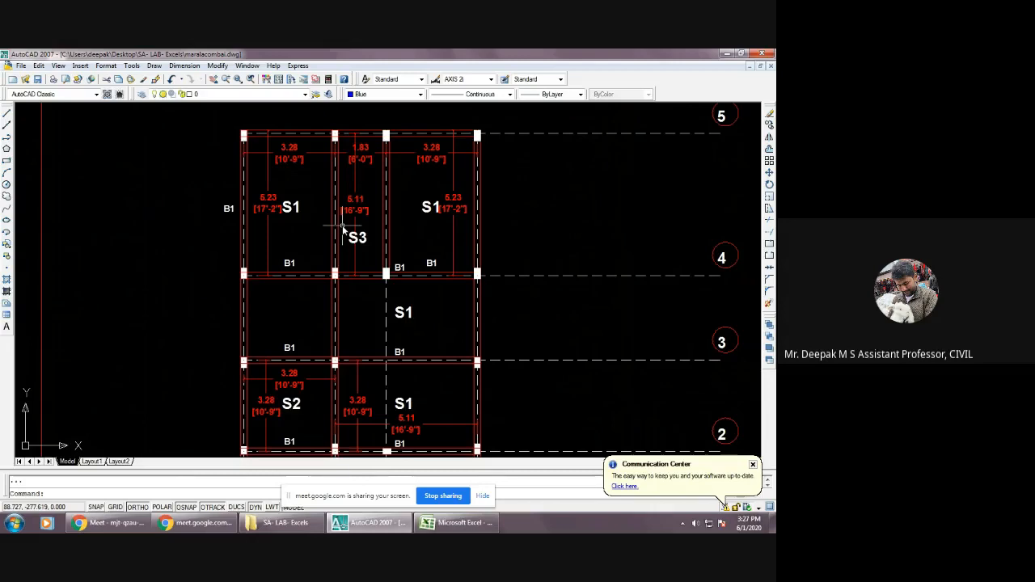
Switch to the ows-1 workbook in Excel and review the concrete and steel grade inputs of the one-way slab design.
left_click(461, 524)
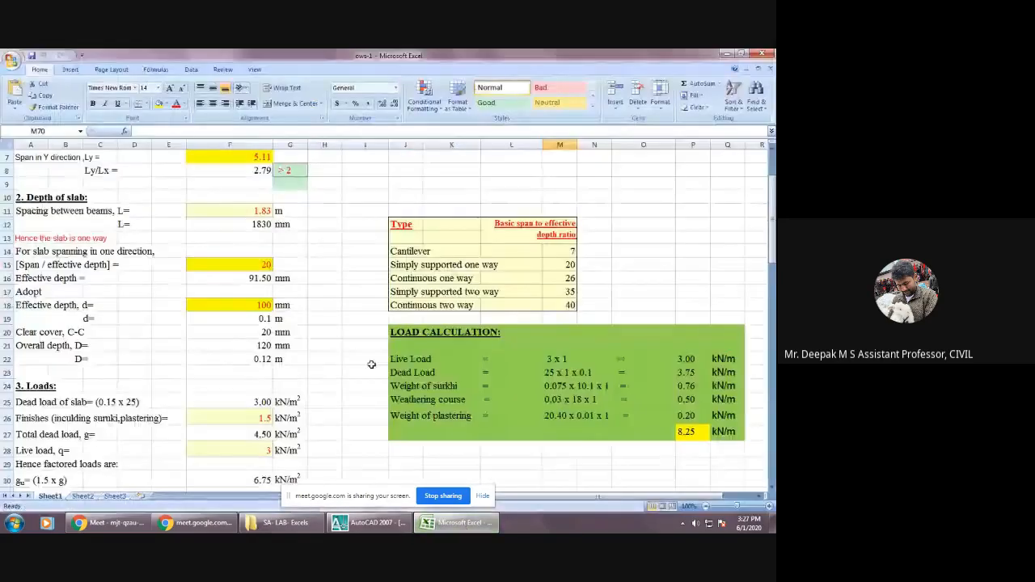
scroll(249, 283, "up", 2)
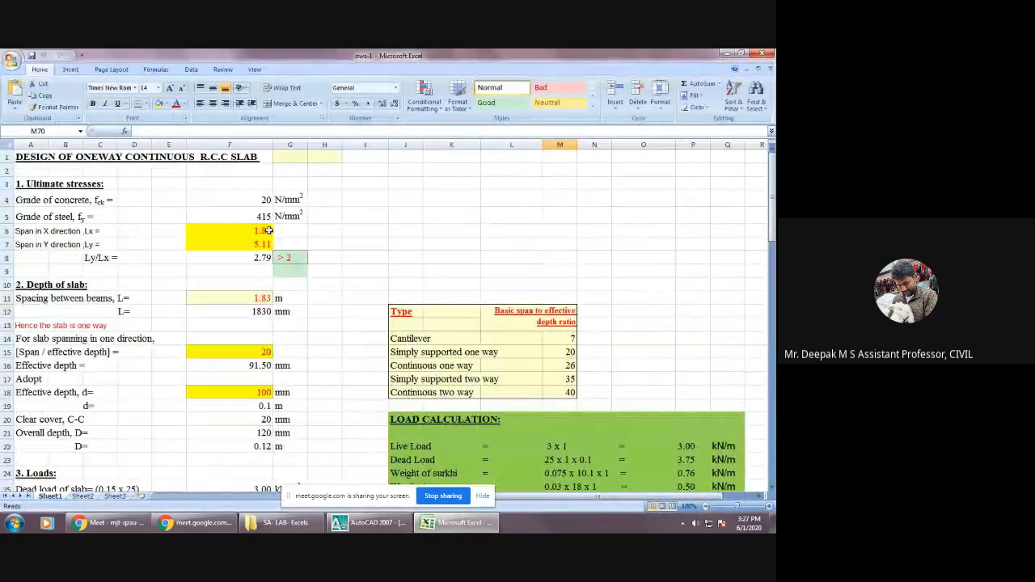
left_click_drag(536, 498, 507, 506)
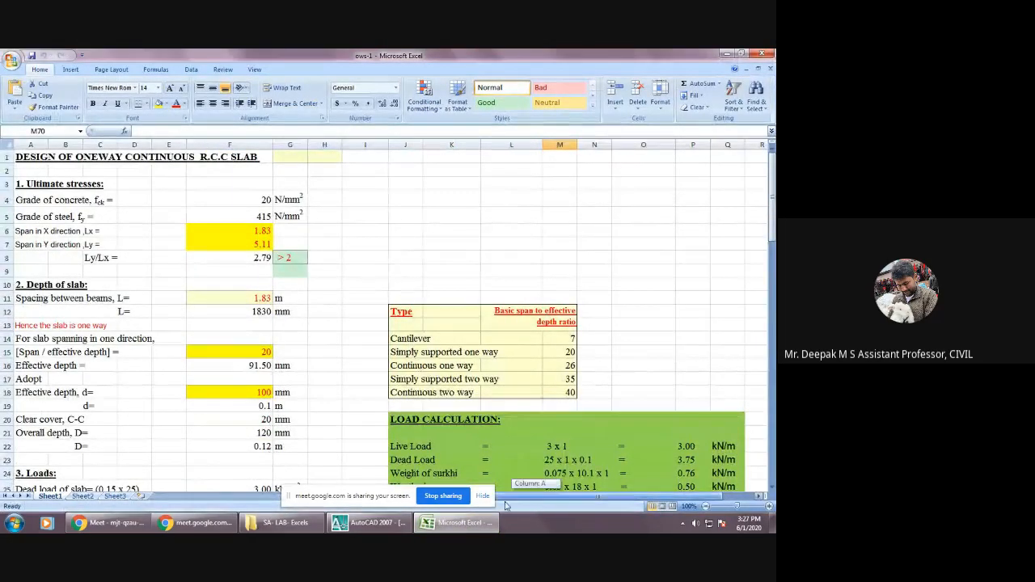
left_click(237, 201)
left_click(242, 219)
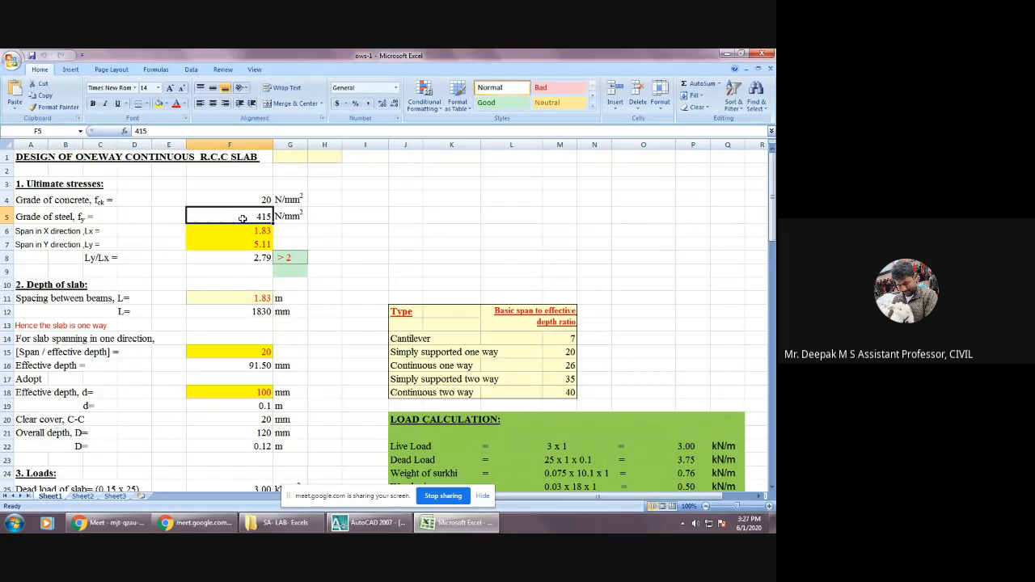
left_click(250, 201)
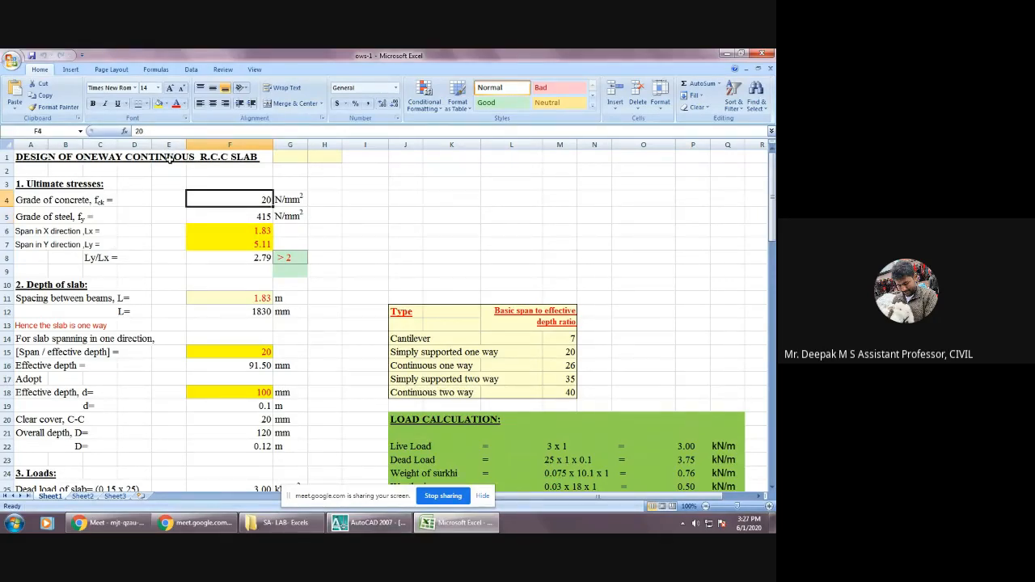
left_click(285, 184)
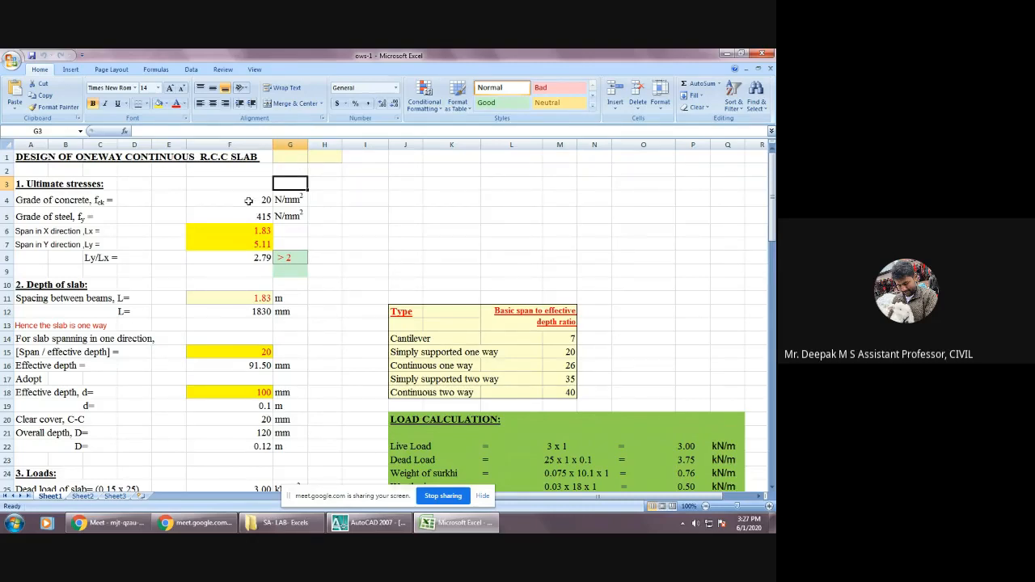
left_click(248, 201)
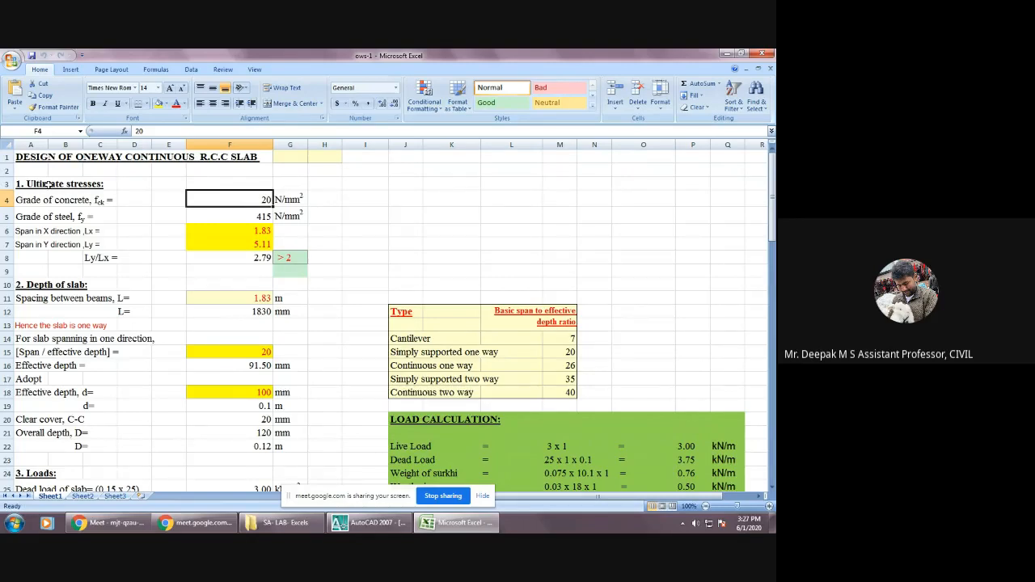
left_click(85, 219)
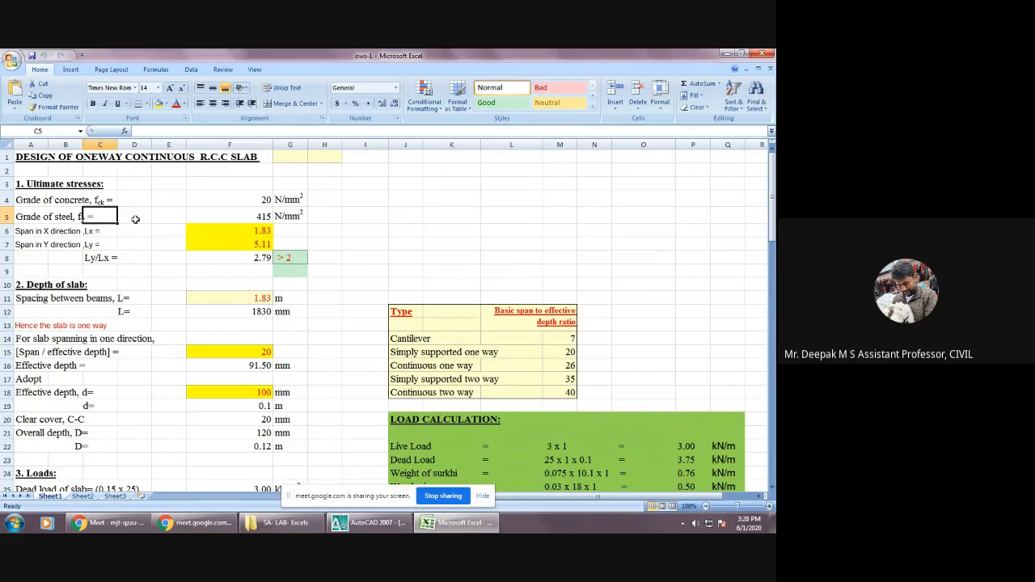
left_click(241, 217)
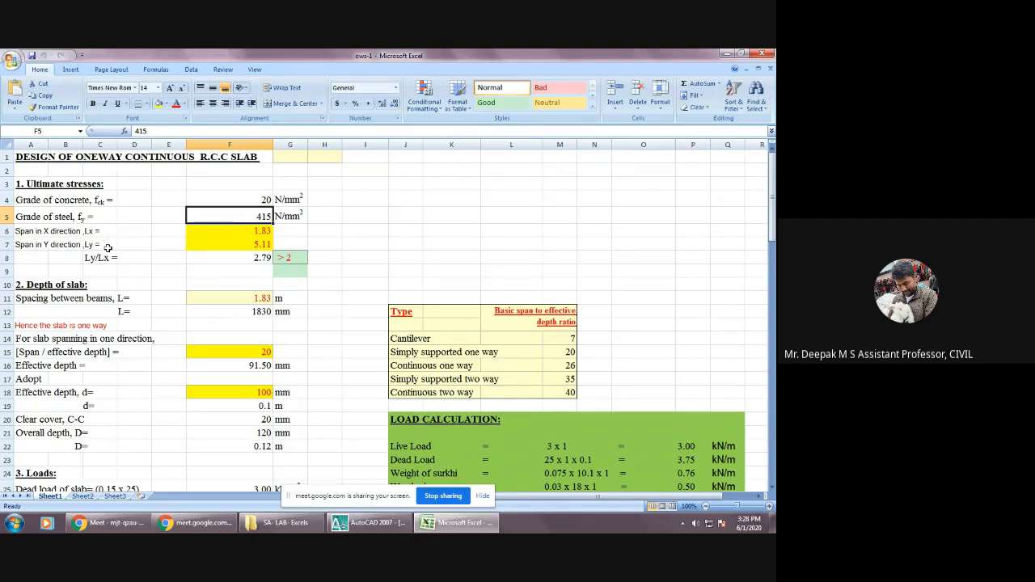
Switch to AutoCAD and check the span dimensions of slab panel S3 in the centre line drawing.
left_click(368, 524)
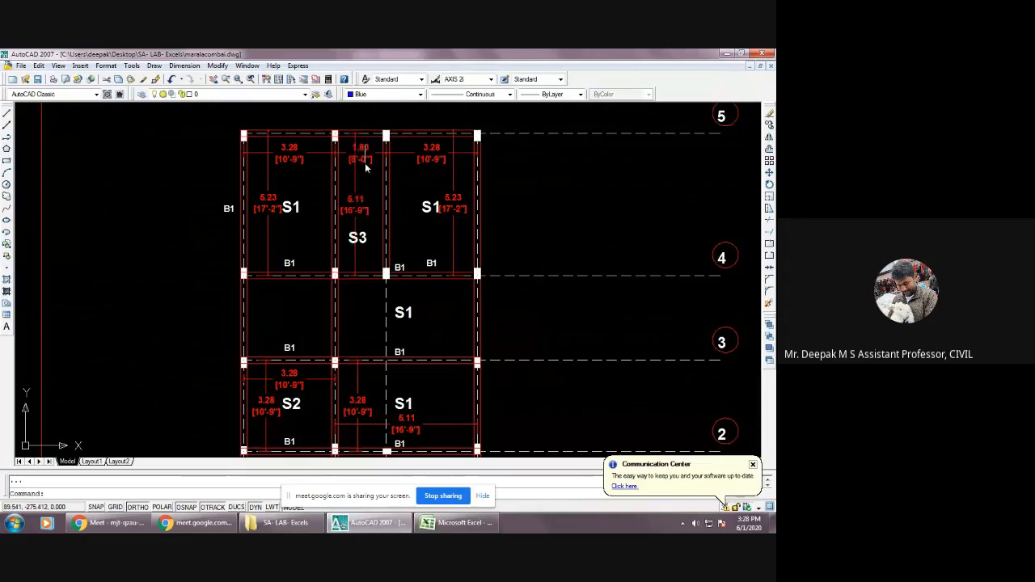
scroll(365, 163, "up", 3)
scroll(377, 207, "down", 1)
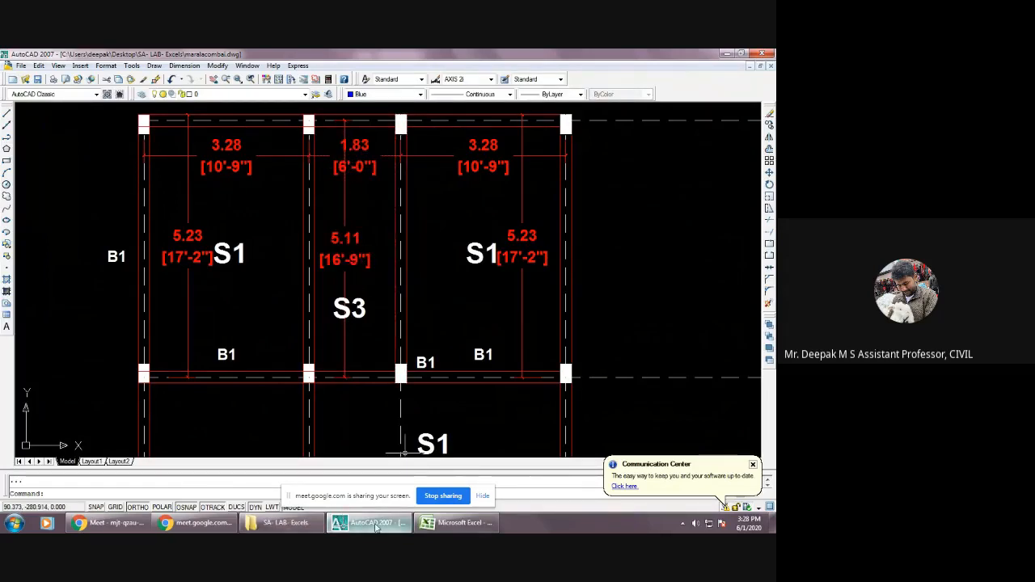
Switch to Excel and review the X and Y span inputs and the Ly/Lx ratio formula.
left_click(426, 524)
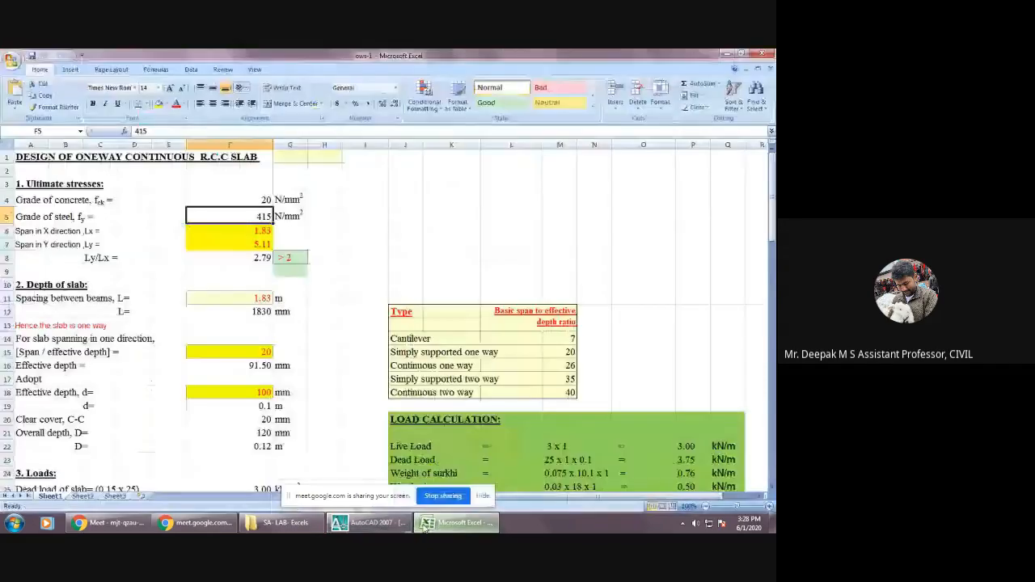
left_click(249, 232)
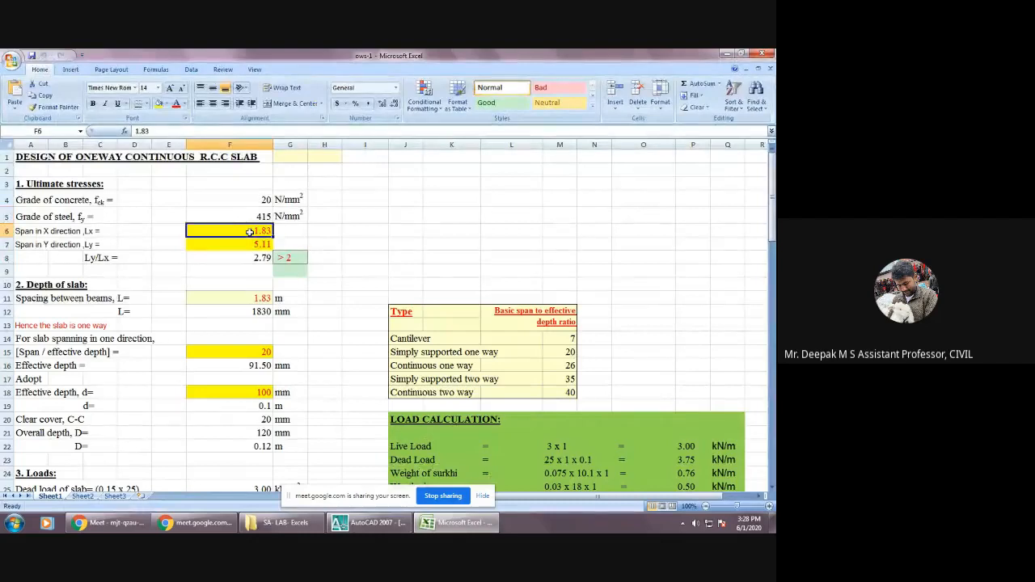
left_click(250, 242)
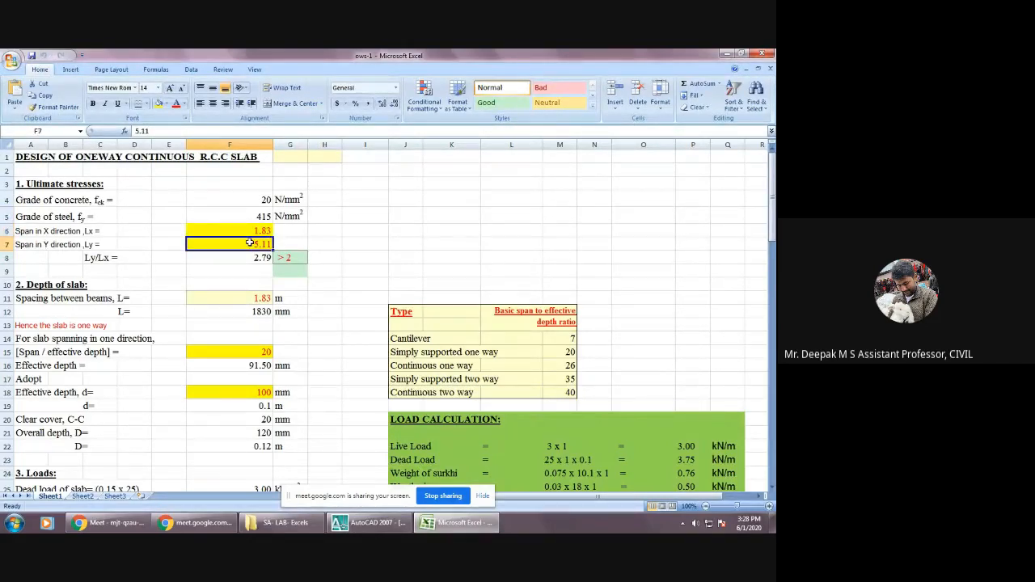
left_click(98, 257)
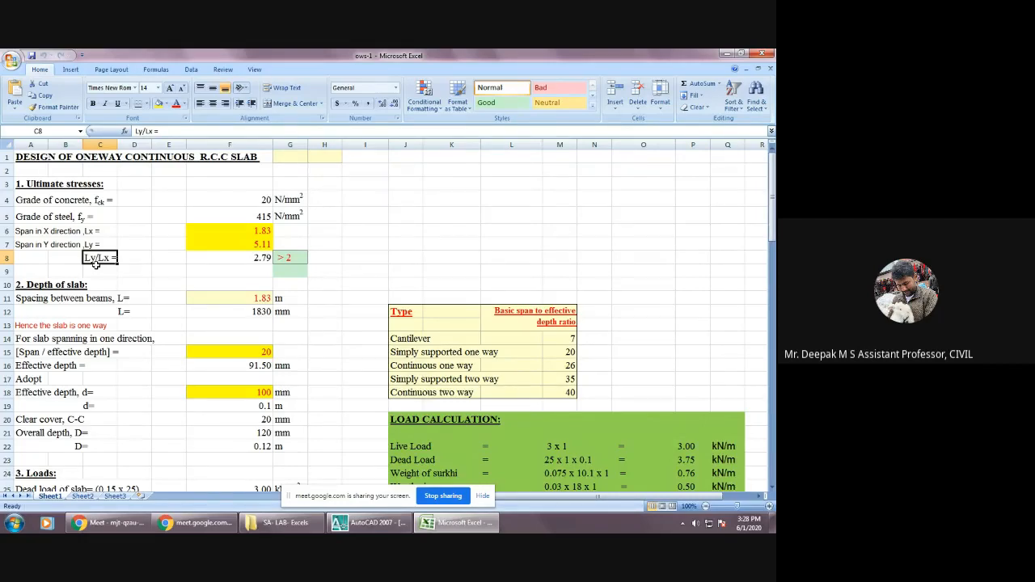
left_click(266, 258)
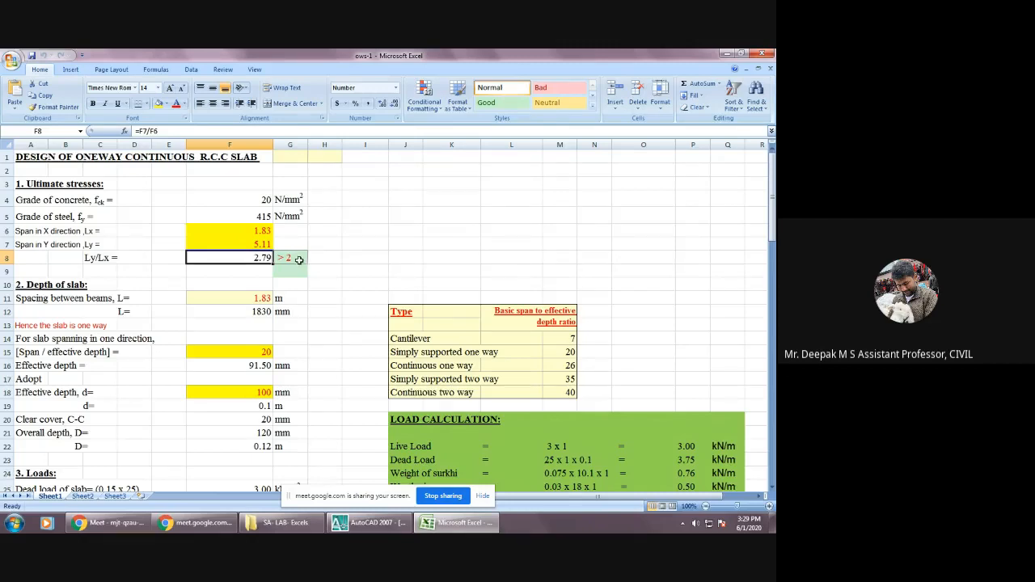
Go over the material grades and both span inputs in the Ultimate stresses section once more.
left_click(267, 232)
left_click(265, 202)
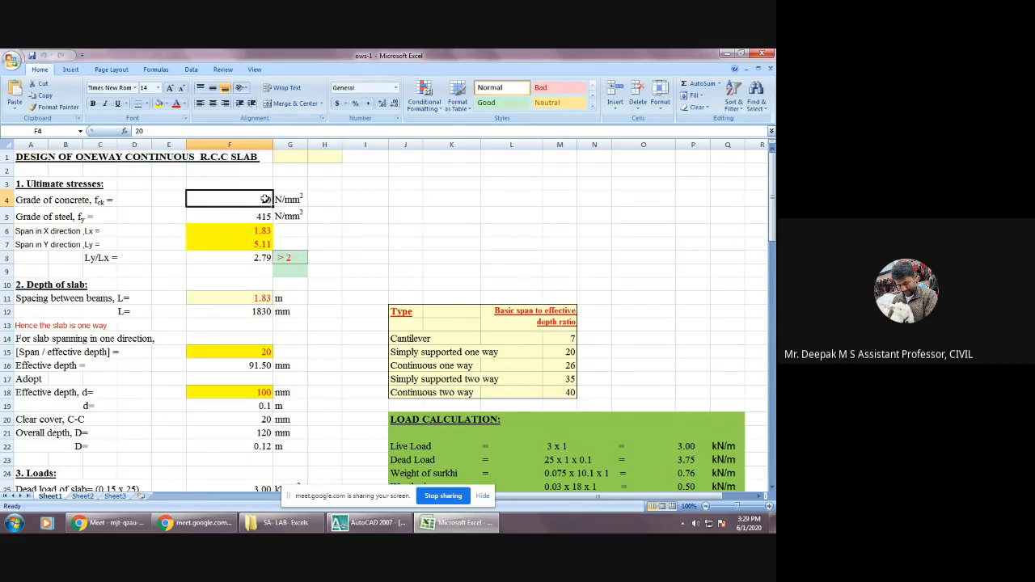
left_click(264, 216)
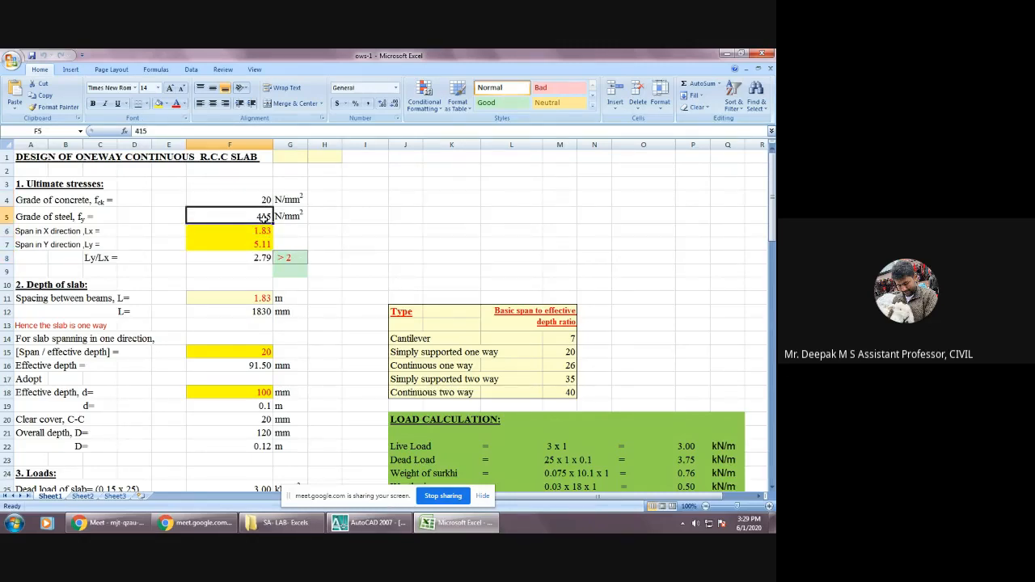
left_click(261, 234)
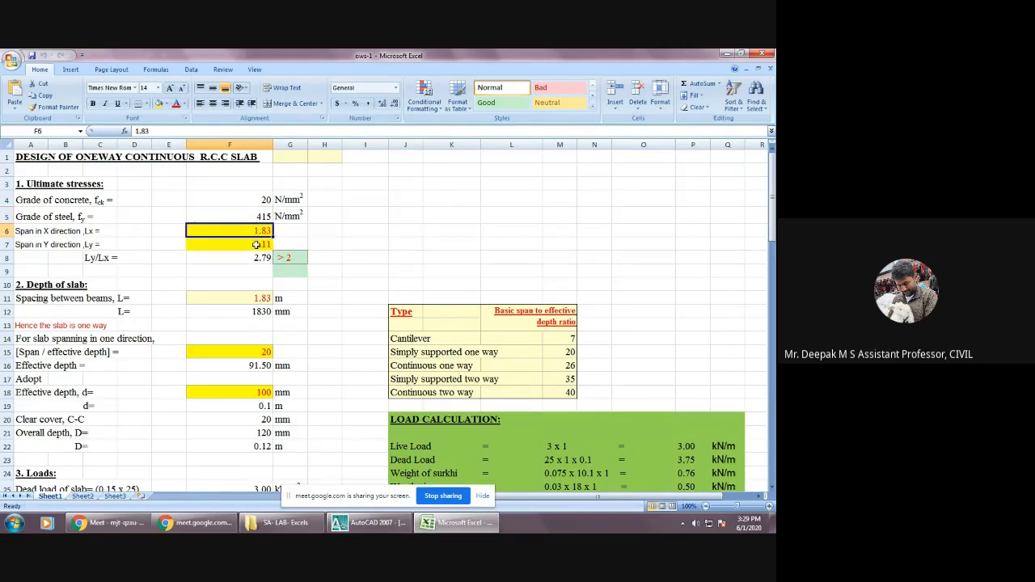
left_click(257, 244)
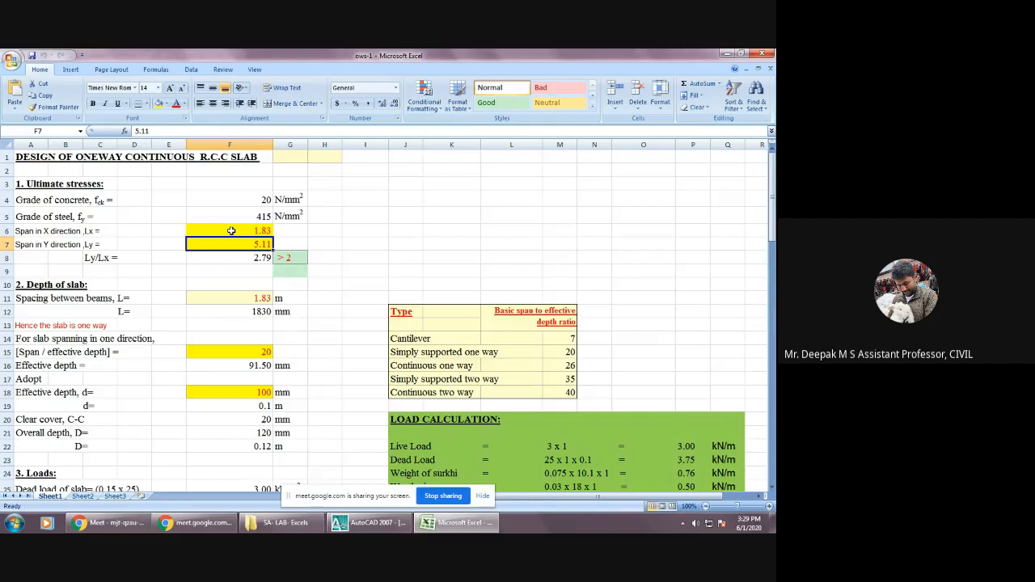
Look ahead through the slab design sheet and locate the Depth of slab section.
scroll(231, 232, "down", 2)
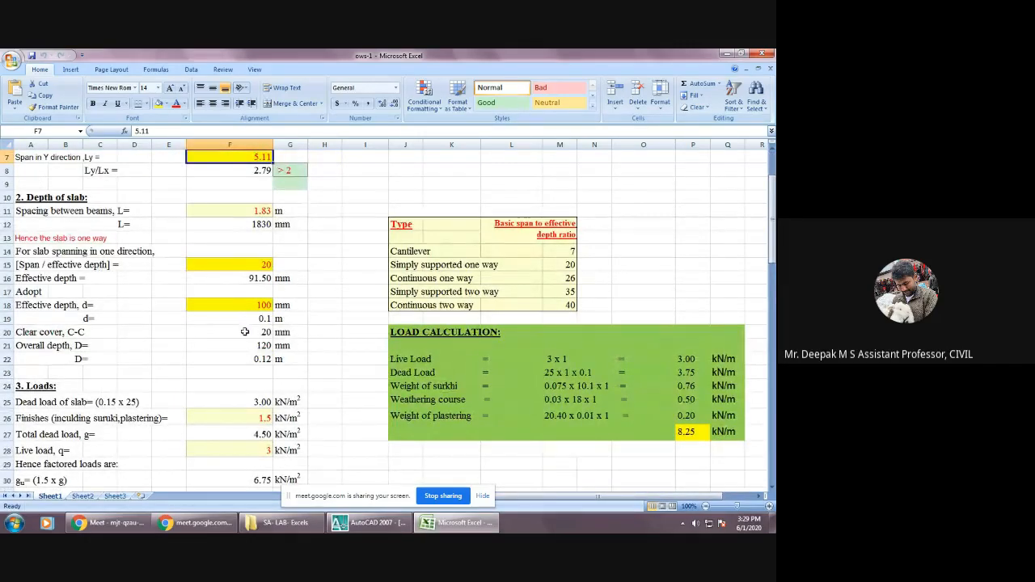
scroll(244, 331, "down", 2)
scroll(245, 331, "up", 2)
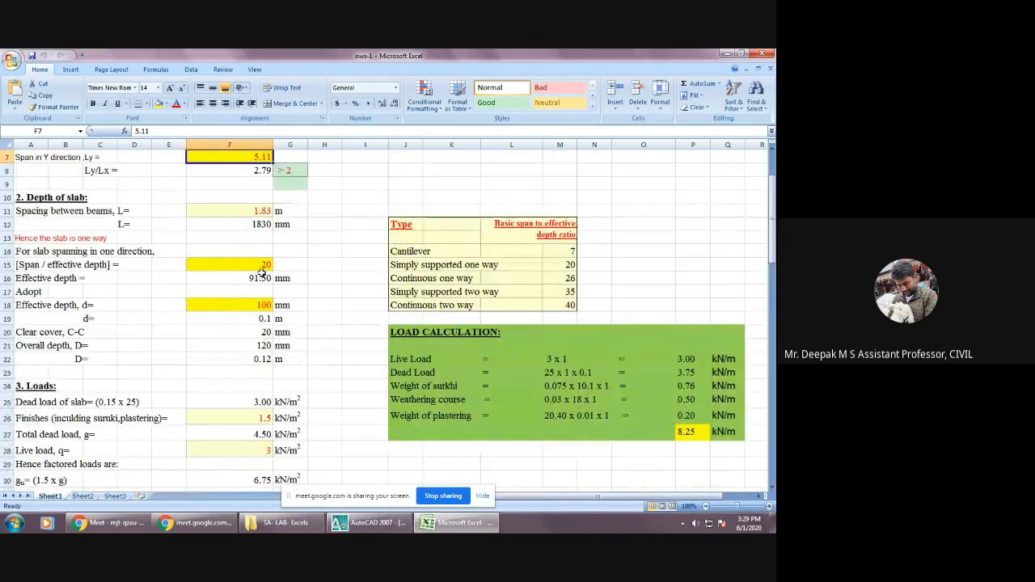
scroll(260, 268, "up", 2)
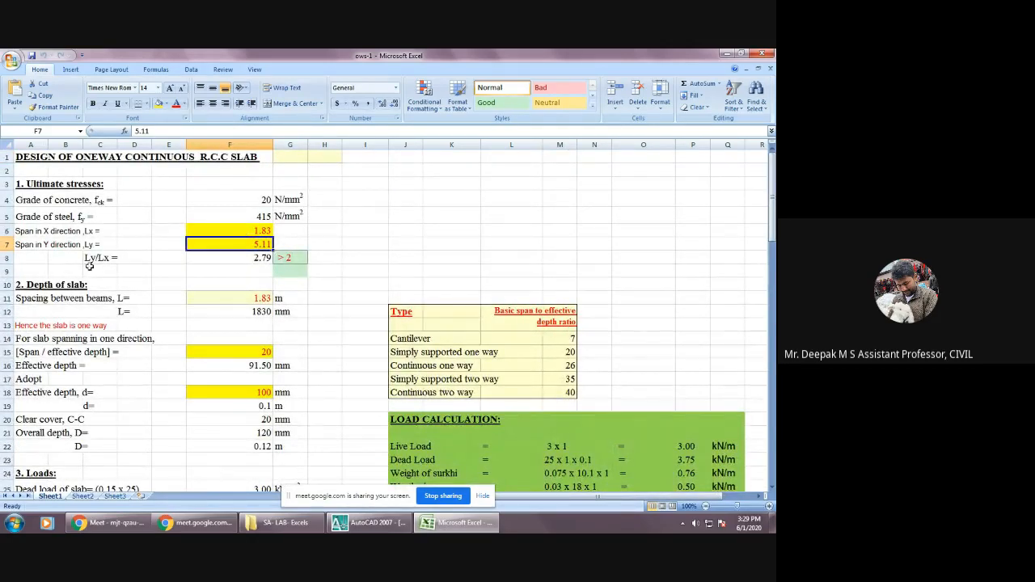
left_click(54, 285)
left_click(31, 283)
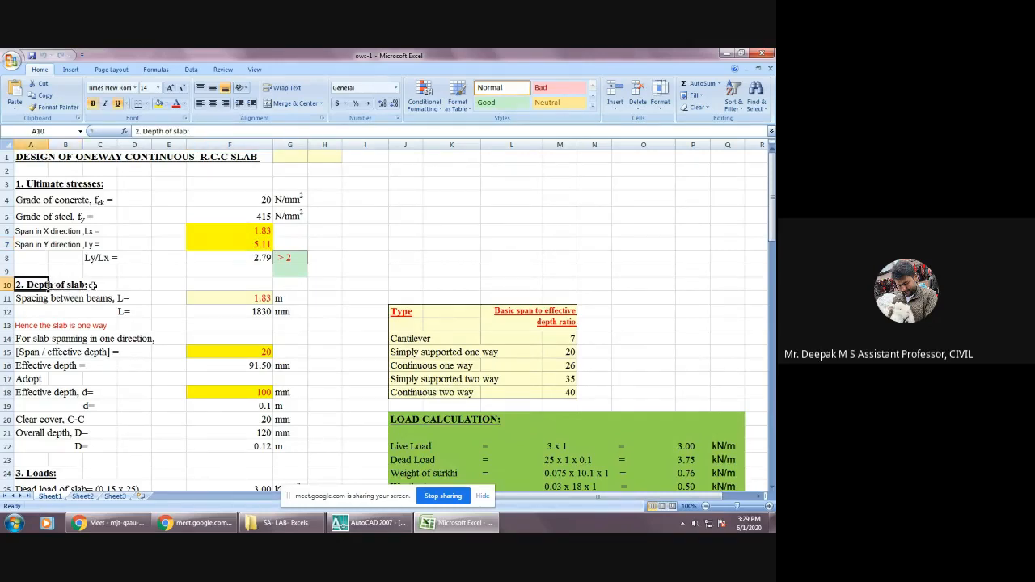
left_click(130, 286)
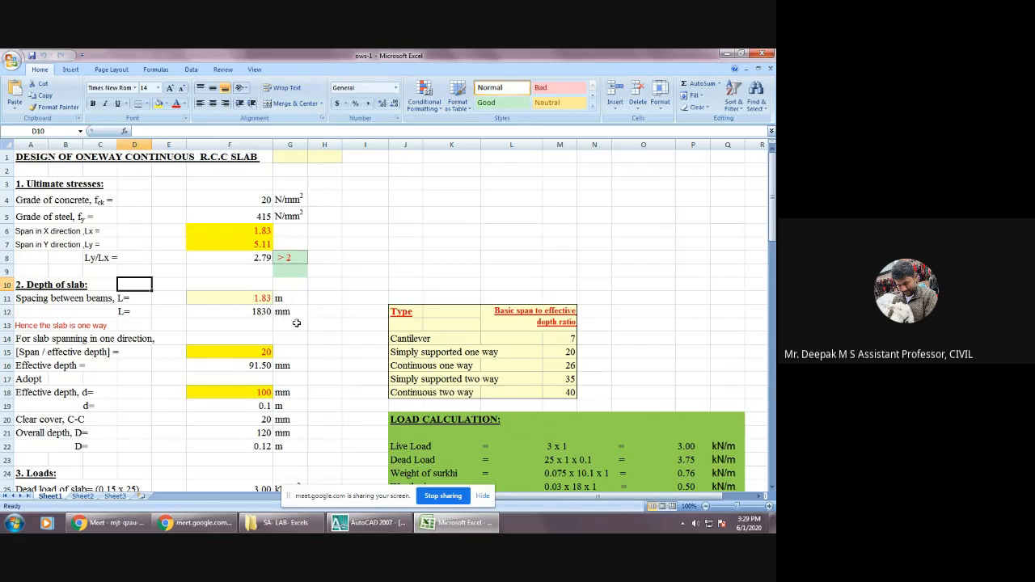
Compare the Depth of slab section with slab panel S3 in AutoCAD, returning to the Excel design sheet.
scroll(71, 321, "down", 1)
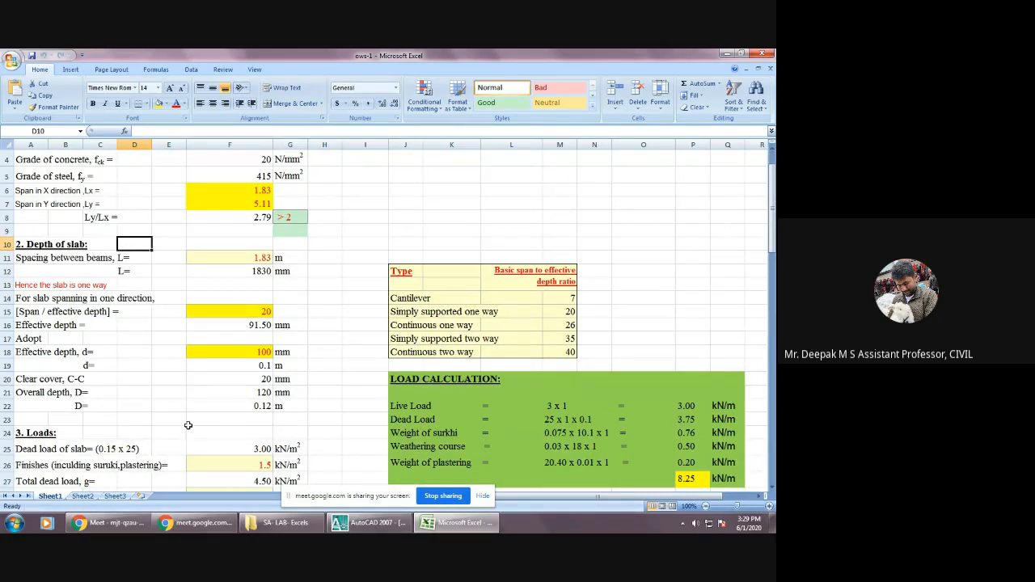
left_click(370, 523)
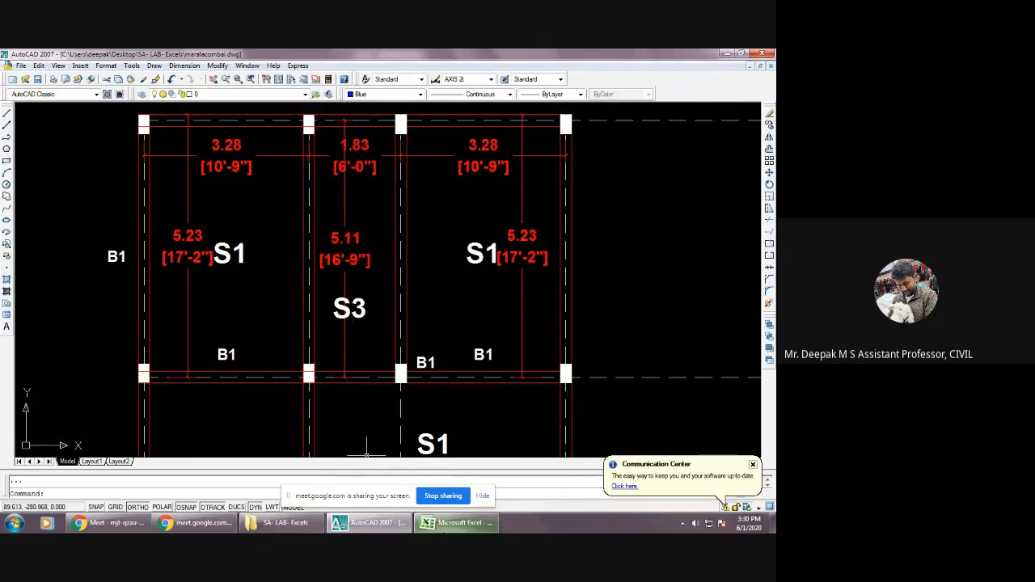
left_click(454, 523)
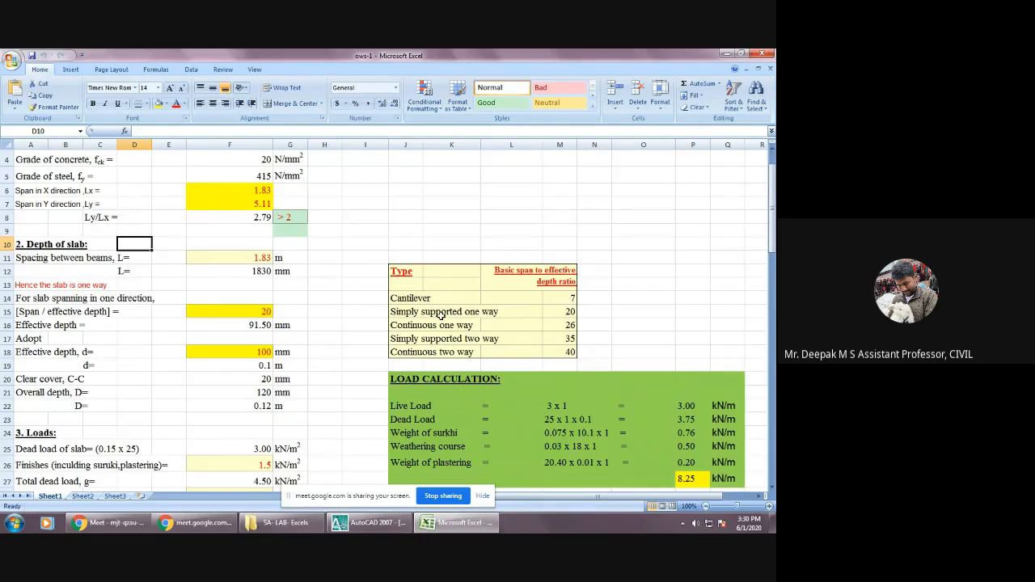
Set the span / effective depth ratio to 26, matching the continuous one-way entry in the basic ratio table.
left_click(558, 315)
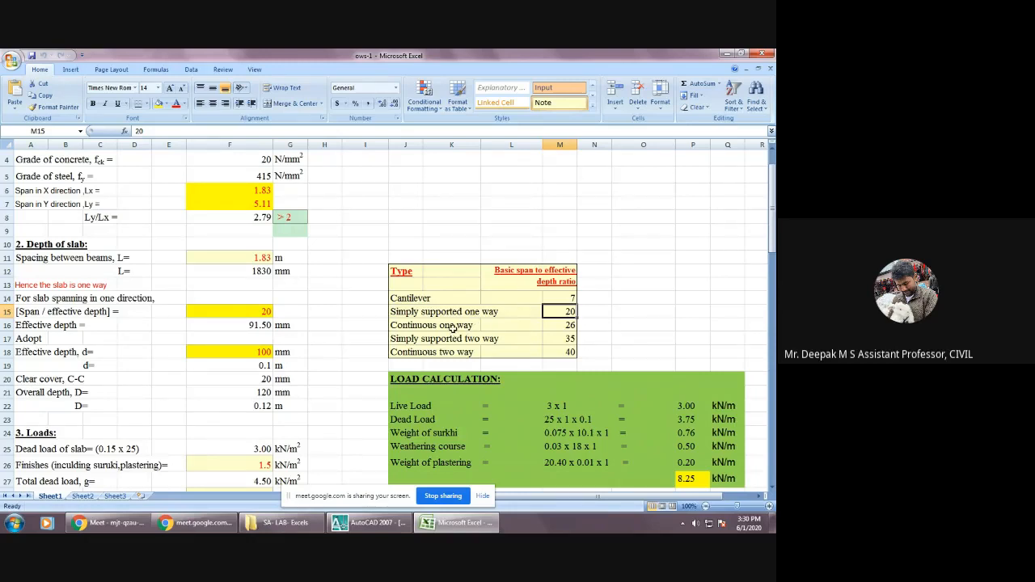
left_click(550, 324)
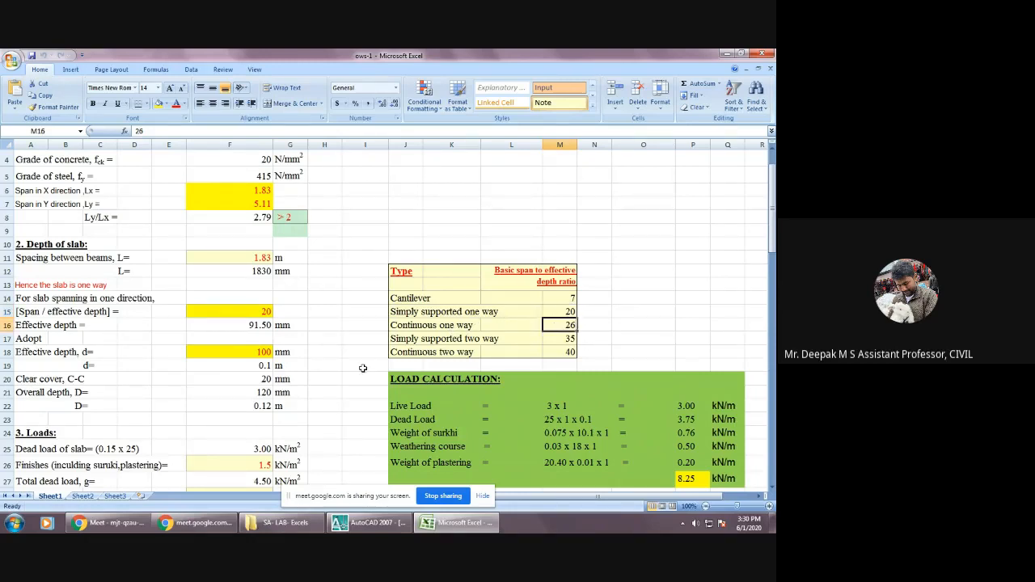
left_click(262, 313)
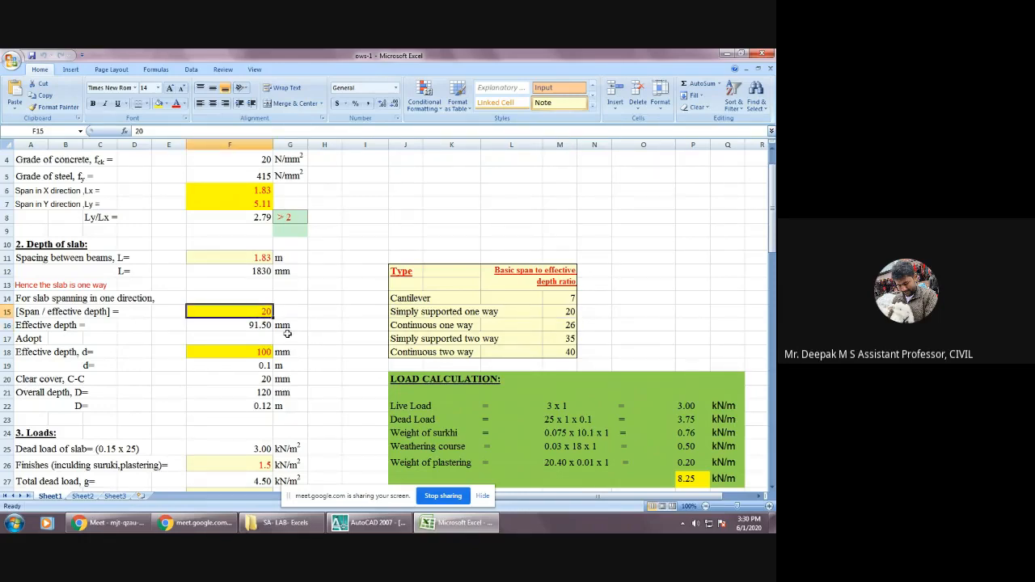
type("26")
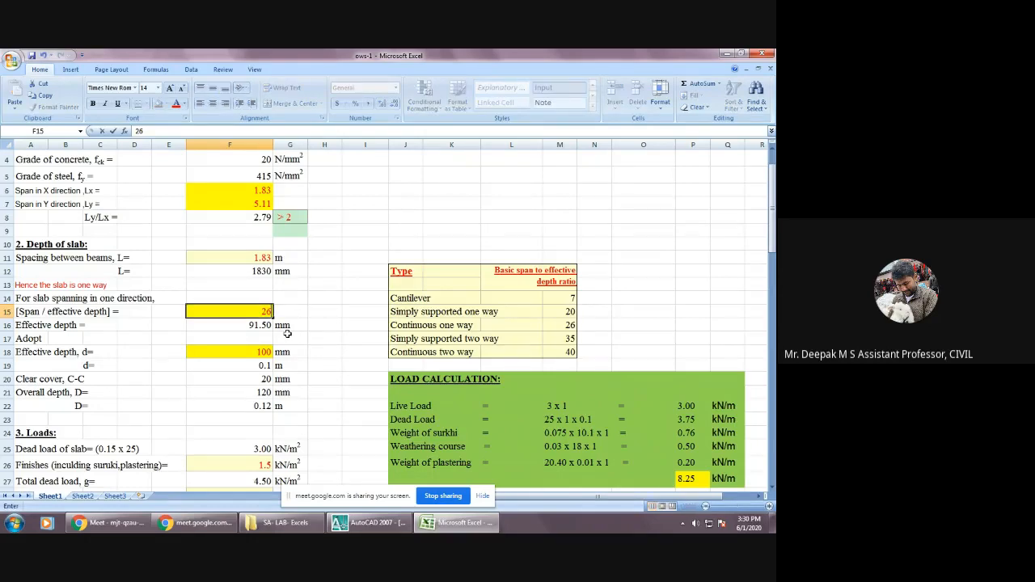
key("Return")
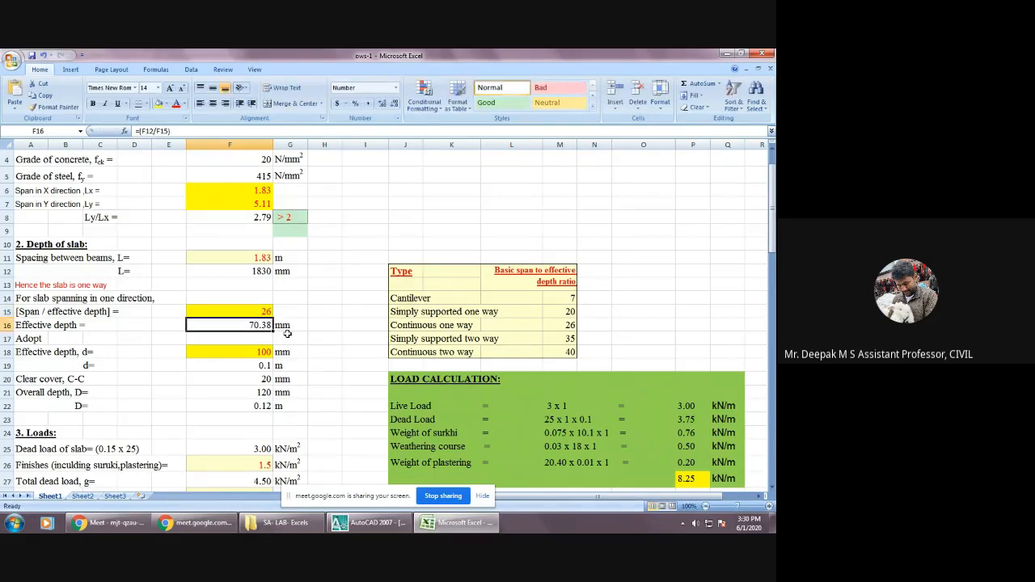
left_click(570, 324)
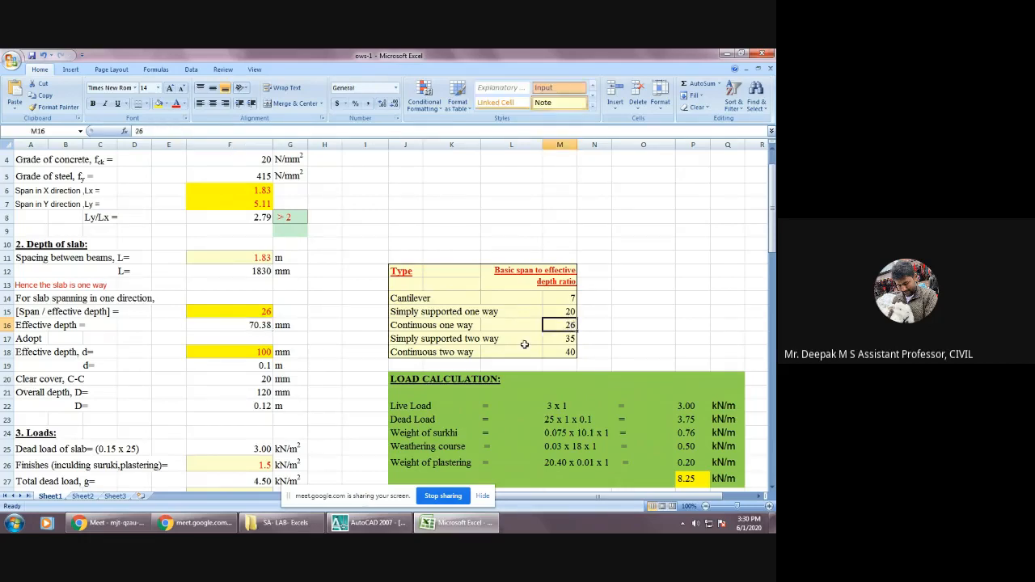
left_click(231, 312)
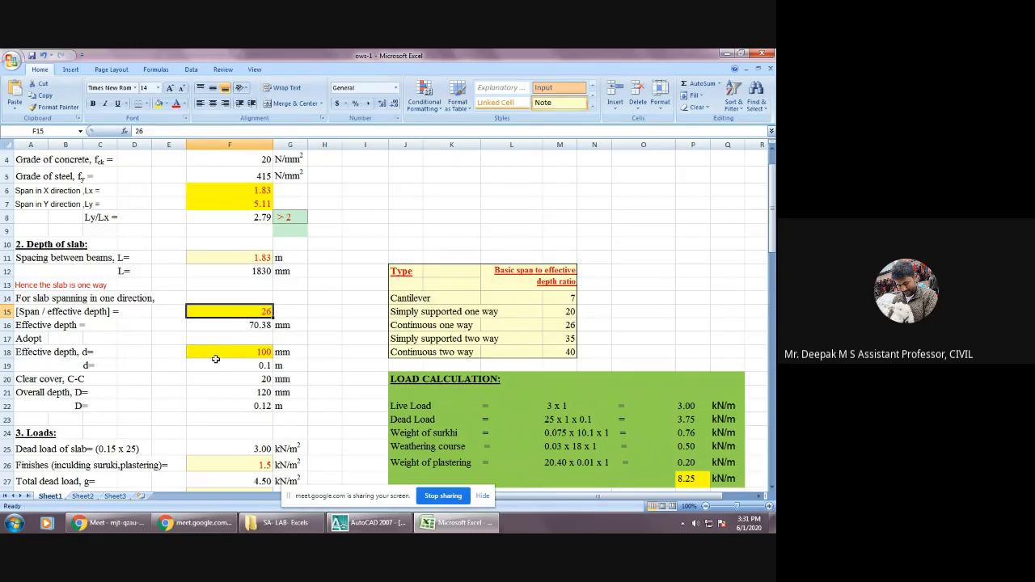
Review the adopted effective depth, clear cover and overall depth in the Depth of slab section.
left_click(265, 352)
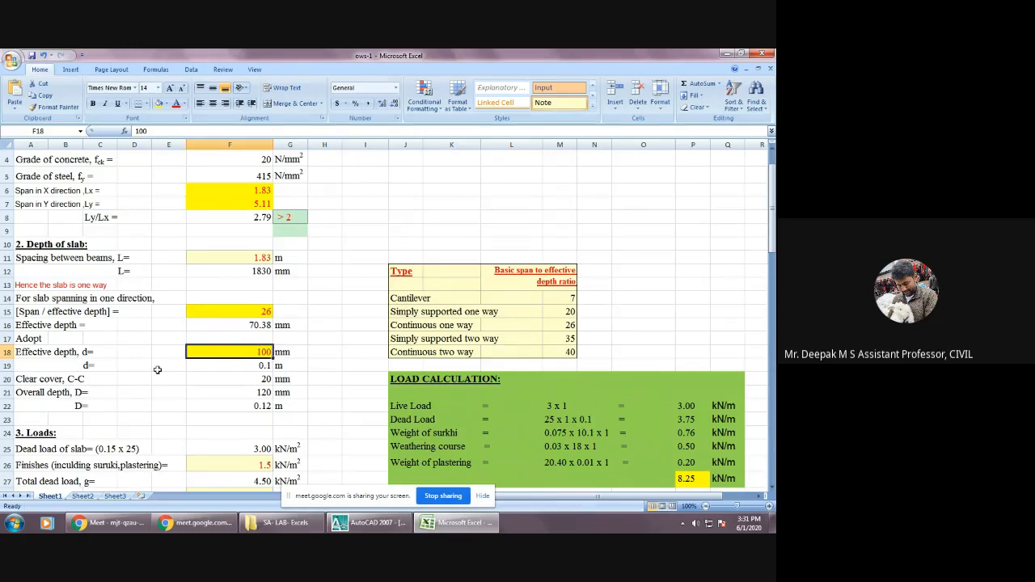
scroll(157, 370, "down", 1)
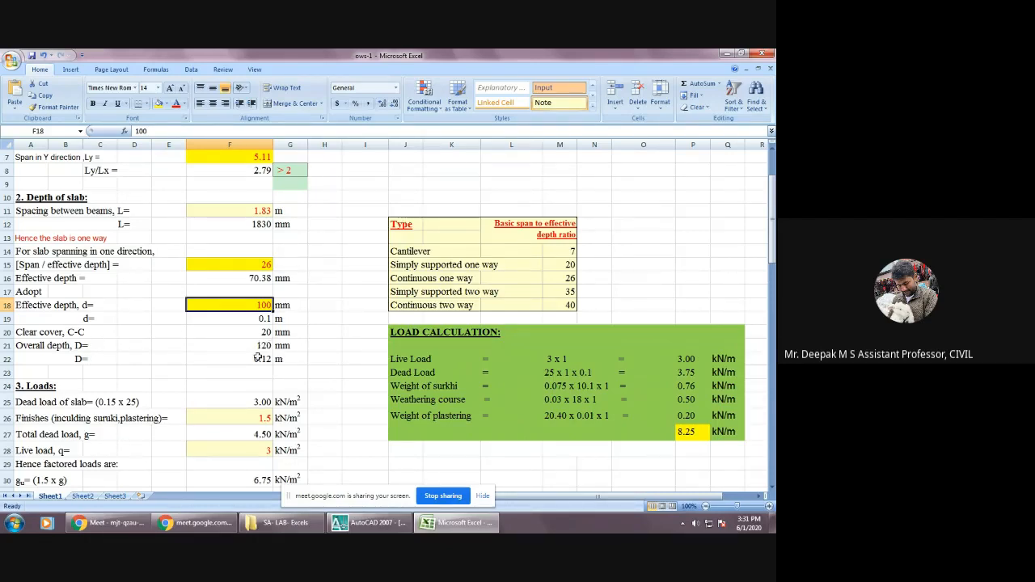
scroll(258, 366, "down", 2)
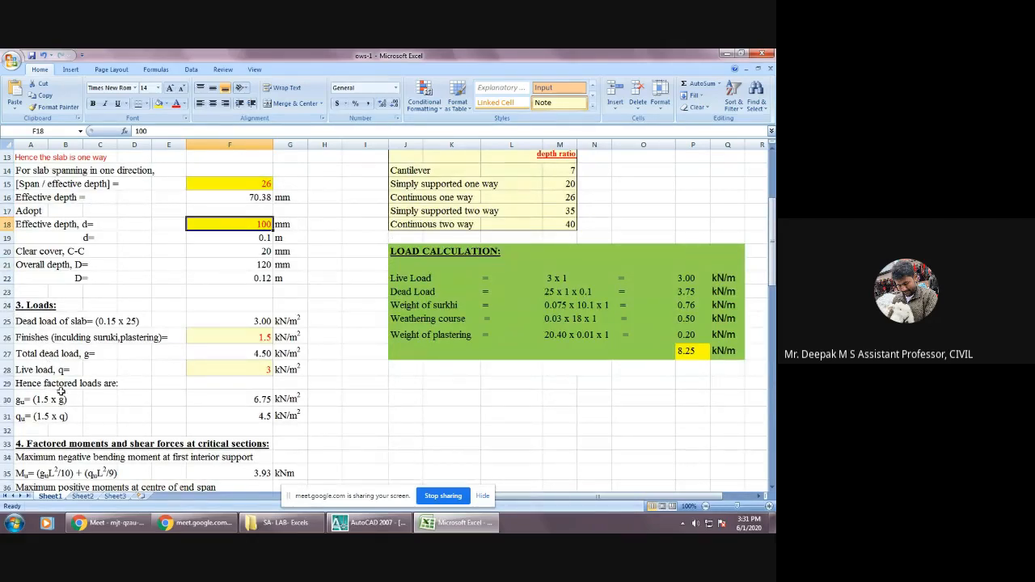
Compare the dead, live and factored load rows of the Loads section with the live load entry in the Load Calculation table.
left_click(40, 322)
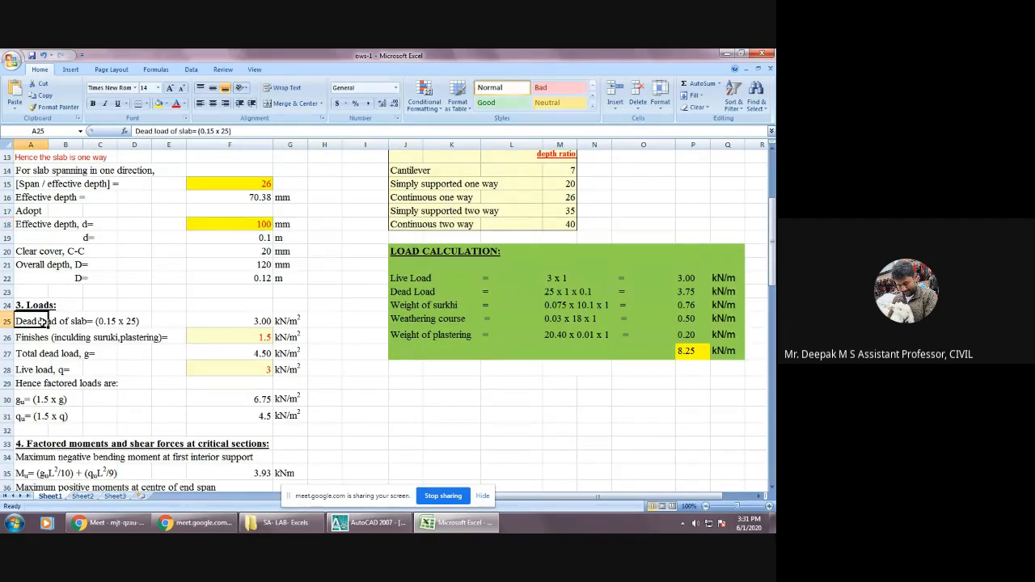
left_click(42, 370)
left_click(31, 399)
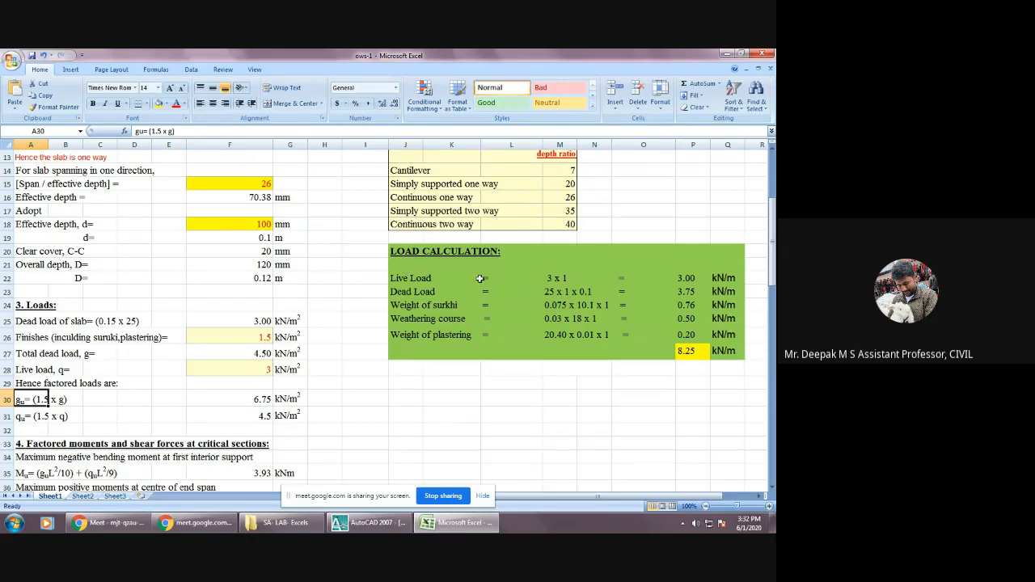
left_click(432, 279)
left_click(414, 278)
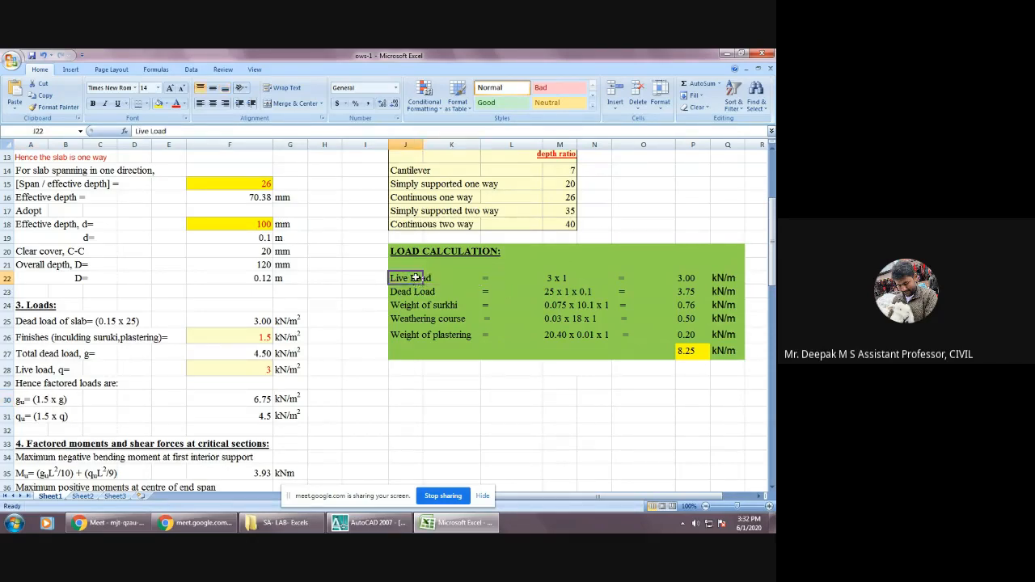
left_click(449, 384)
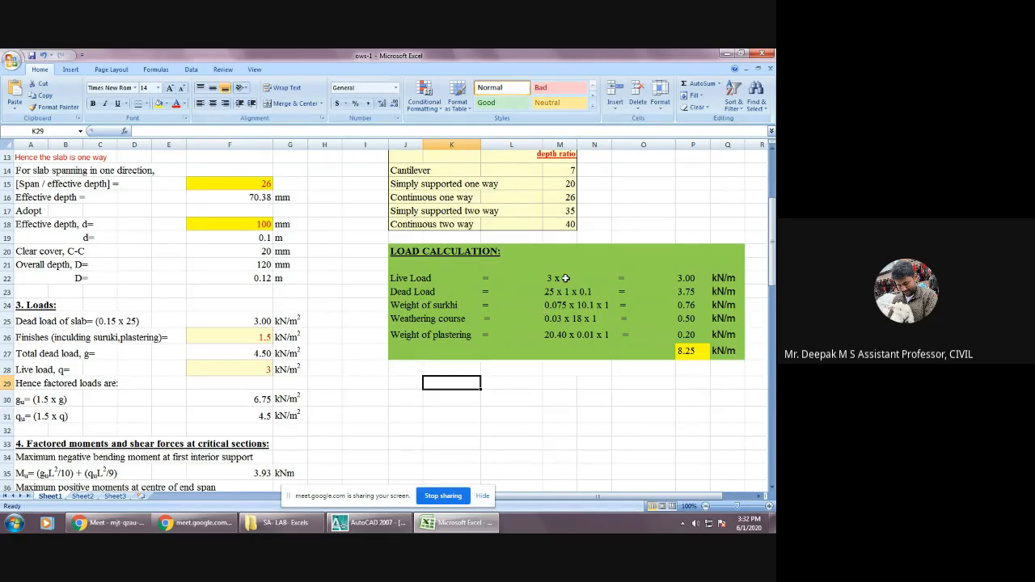
left_click(566, 278)
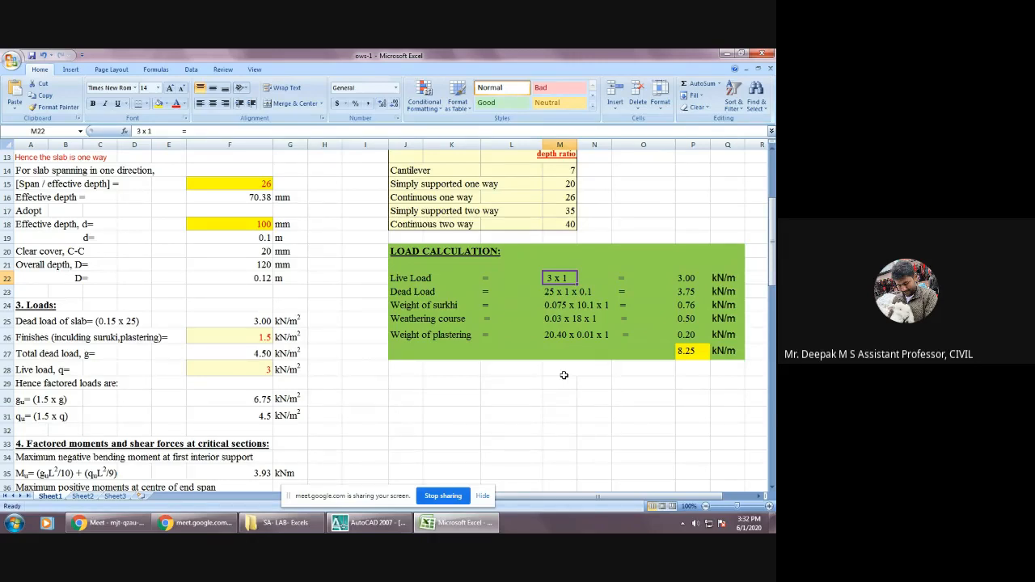
Switch to AutoCAD and inspect slab panel S3 with its span dimensions in the centre line drawing.
left_click(371, 522)
scroll(261, 343, "down", 6)
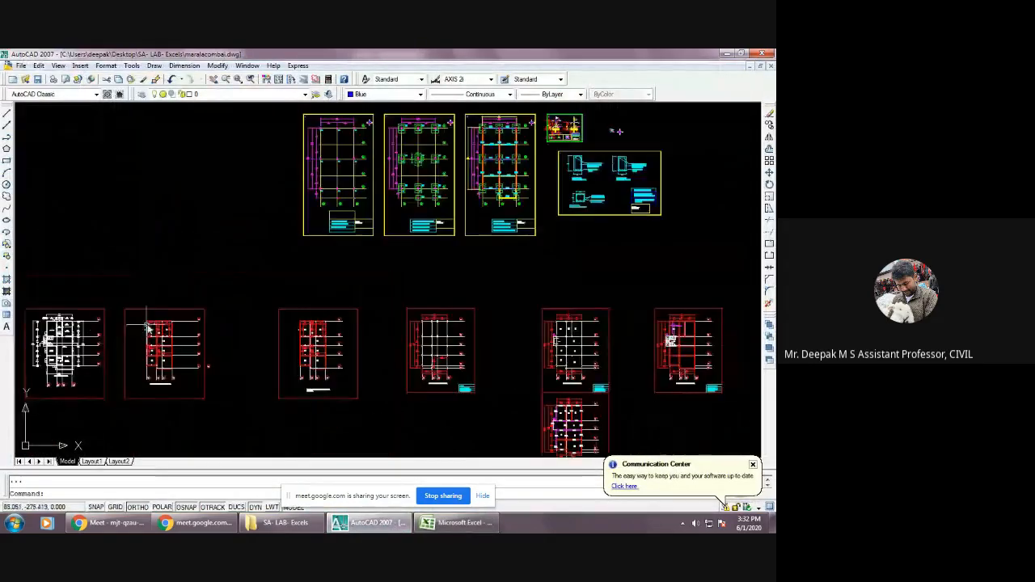
scroll(49, 344, "up", 3)
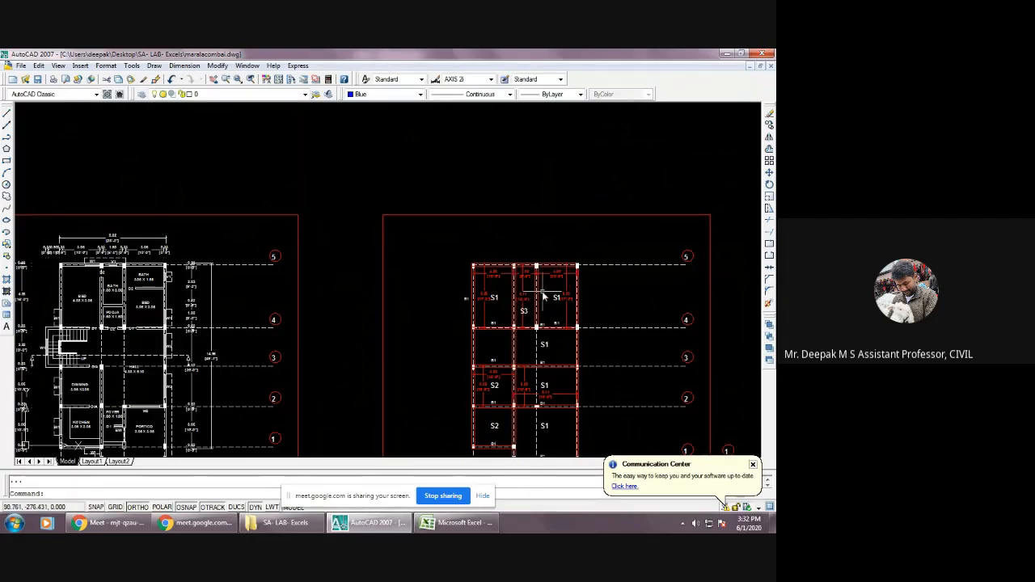
scroll(543, 298, "up", 6)
scroll(513, 272, "down", 3)
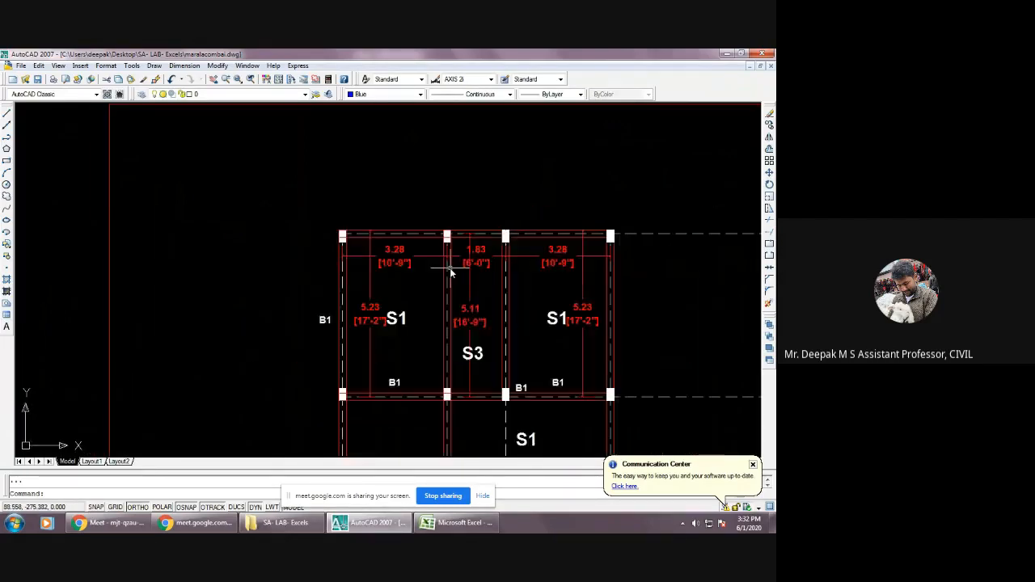
scroll(464, 311, "up", 3)
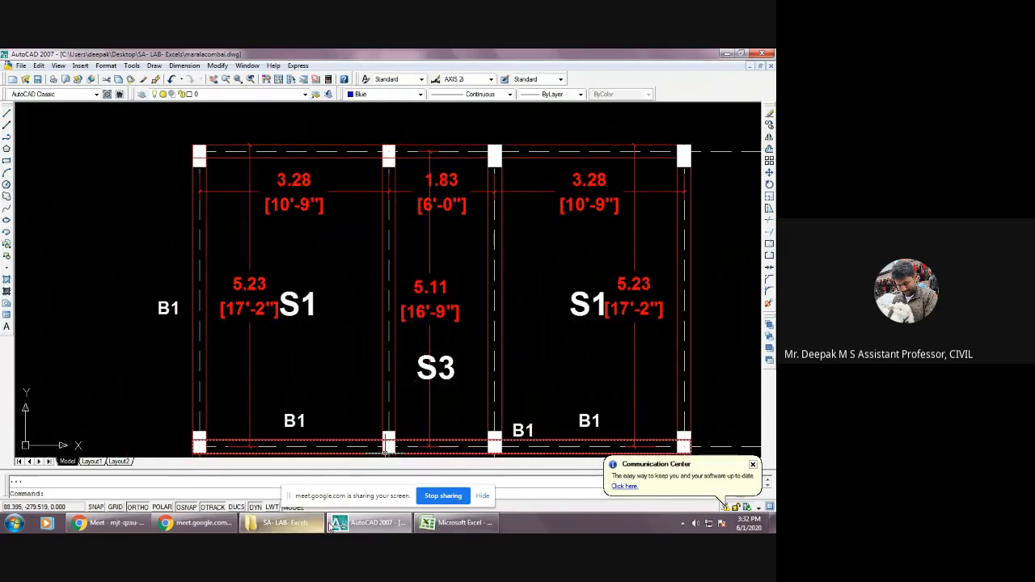
Return to Excel and review the live load and dead load rows of the Load Calculation table.
left_click(456, 524)
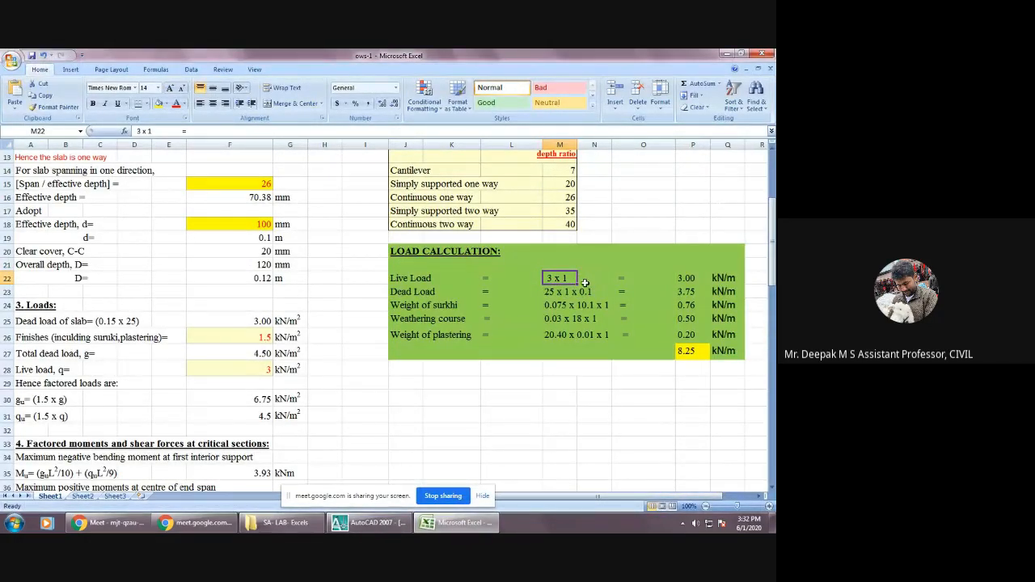
key("Down")
left_click(565, 278)
left_click(421, 292)
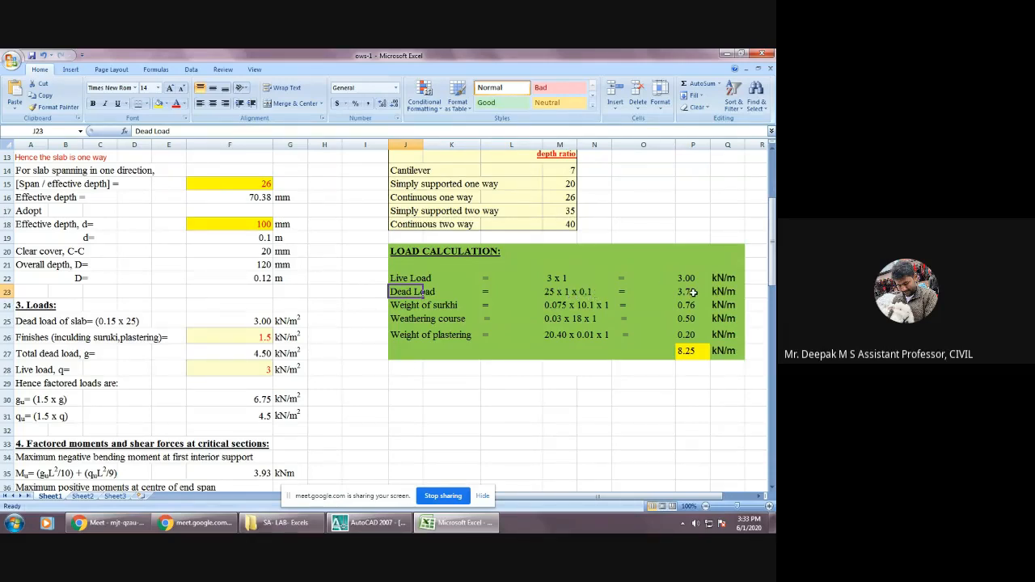
Examine the weight of surkhi, weathering course and weight of plastering rows in the Load Calculation table.
left_click(417, 308)
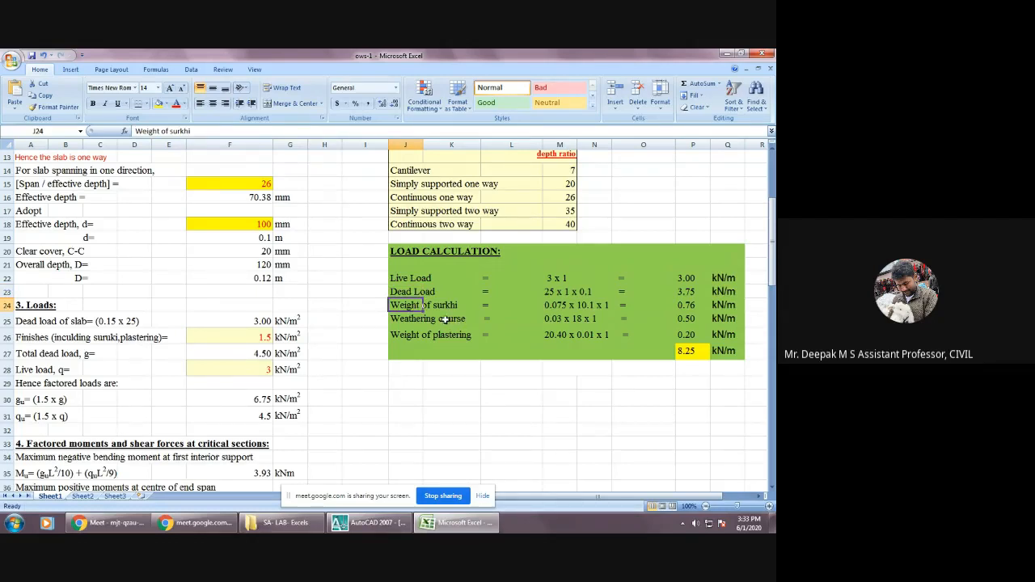
left_click(445, 320)
left_click(417, 320)
left_click(413, 306)
left_click(416, 318)
left_click(426, 308)
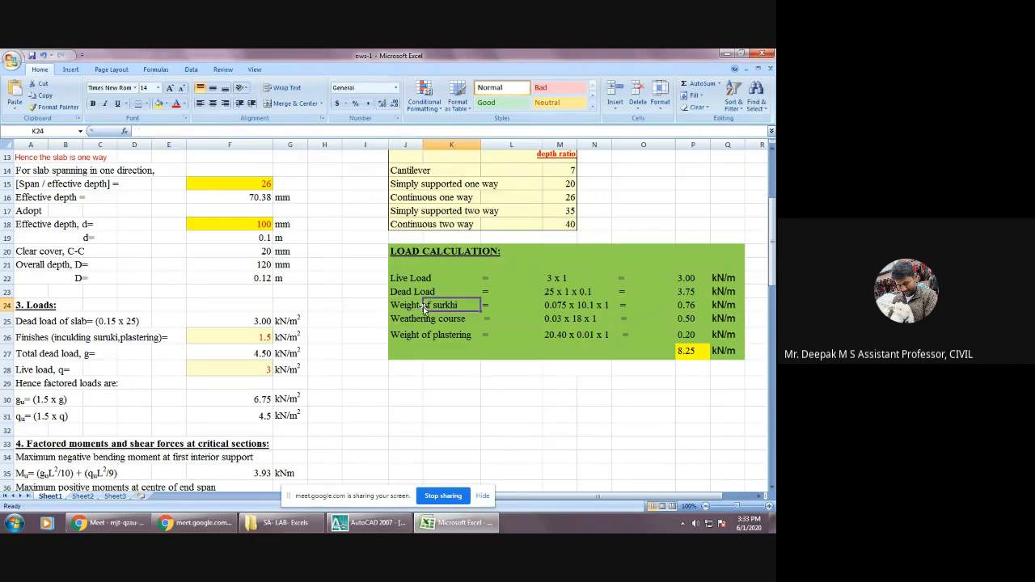
left_click(416, 305)
left_click(419, 317)
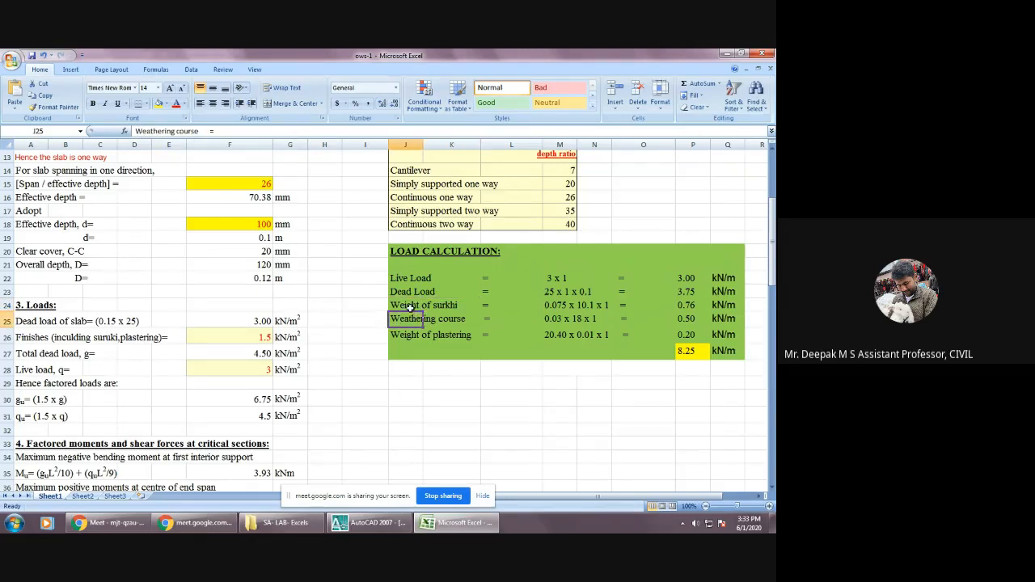
left_click(413, 307)
left_click(415, 318)
left_click(415, 333)
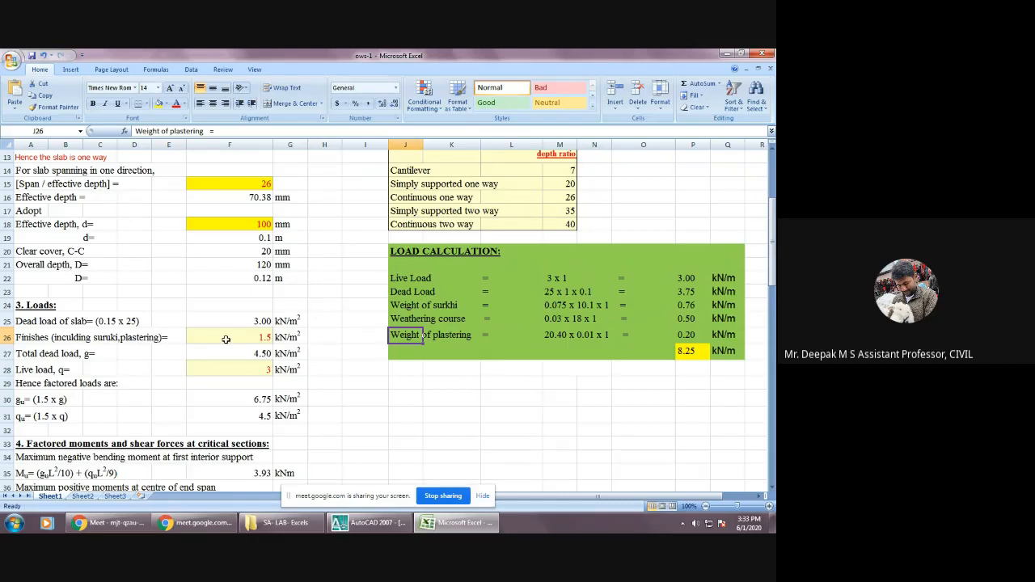
Check the finishes input, the total dead load formula and the live load input in the Loads section.
left_click(228, 336)
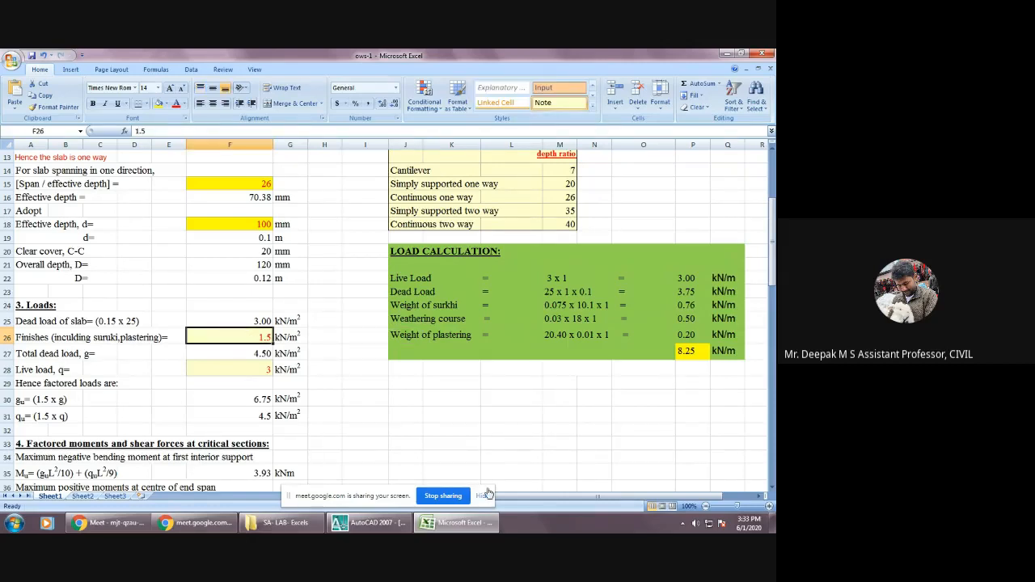
left_click_drag(569, 496, 530, 504)
left_click(45, 354)
left_click(250, 354)
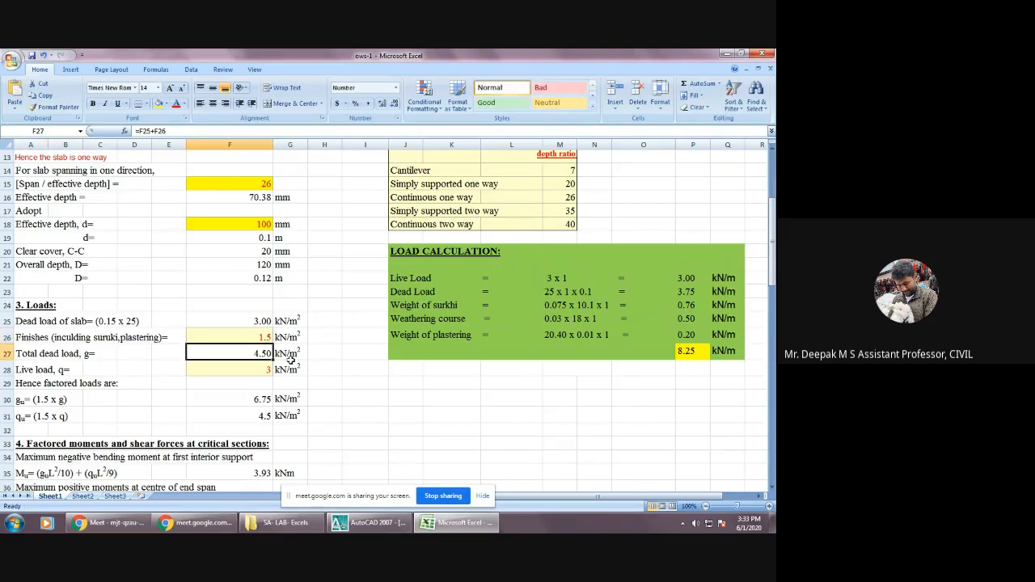
left_click(63, 369)
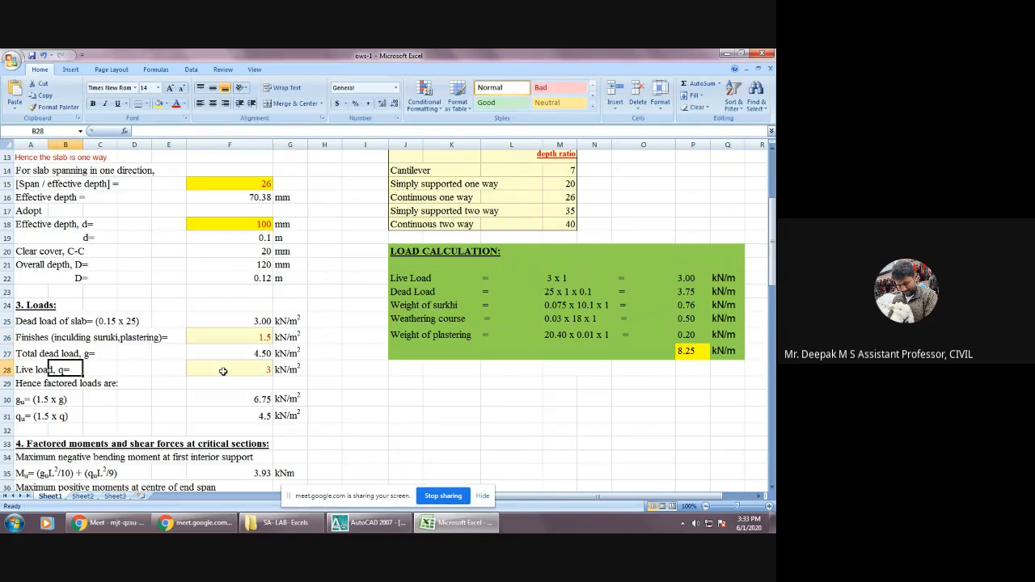
left_click(235, 370)
Inspect the formulas for the factored dead load gu and factored live load qu.
scroll(234, 370, "down", 1)
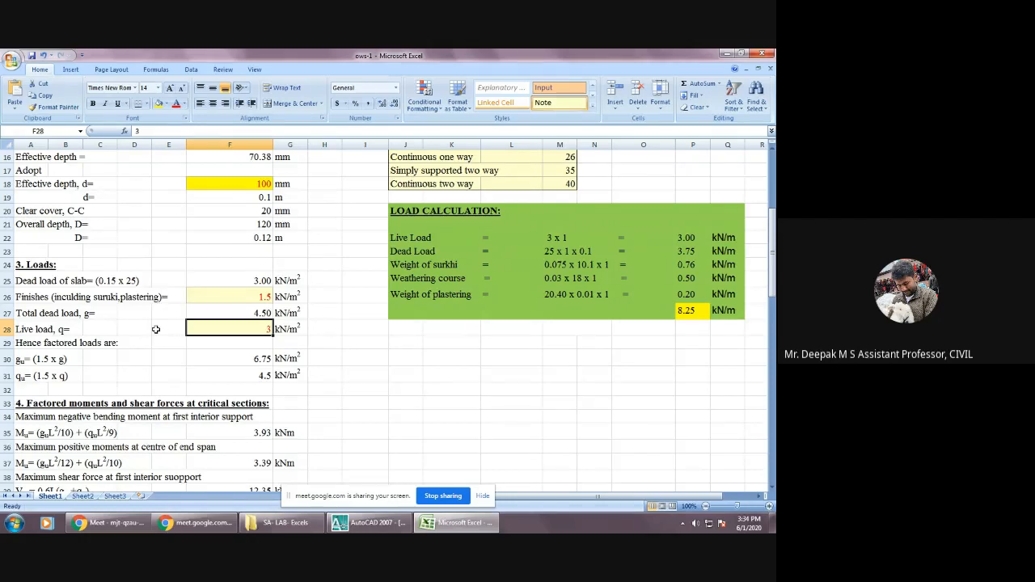
scroll(157, 329, "down", 2)
left_click(252, 280)
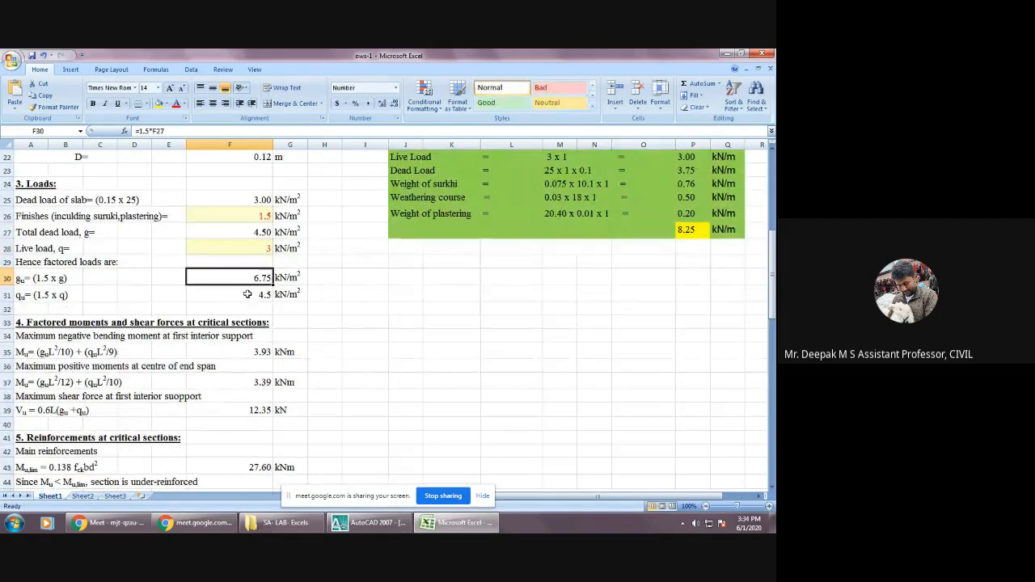
left_click(247, 294)
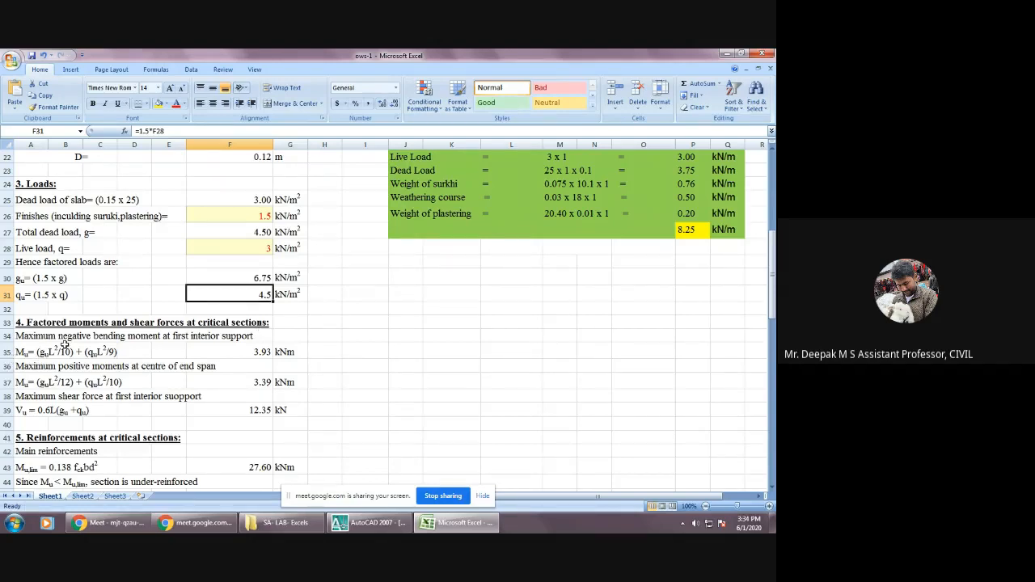
Review the negative moment, positive moment and shear force expressions in the Factored moments and shear forces section.
scroll(65, 345, "down", 1)
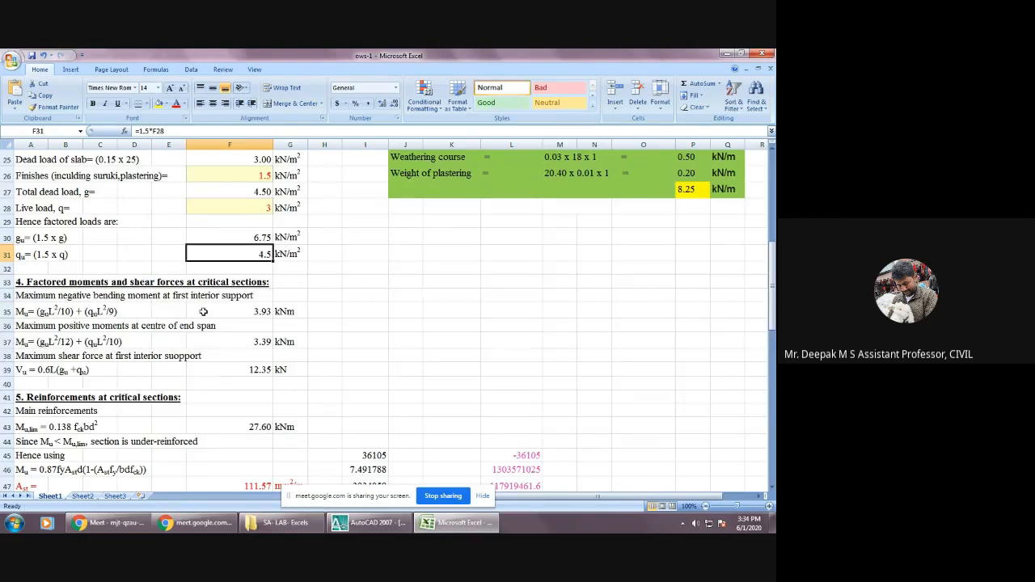
left_click(26, 311)
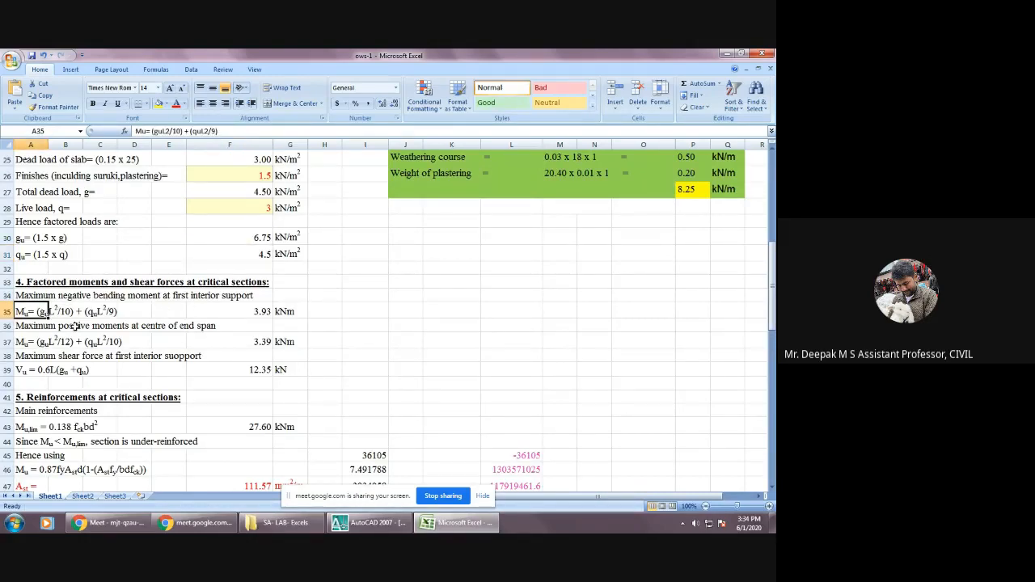
left_click(28, 340)
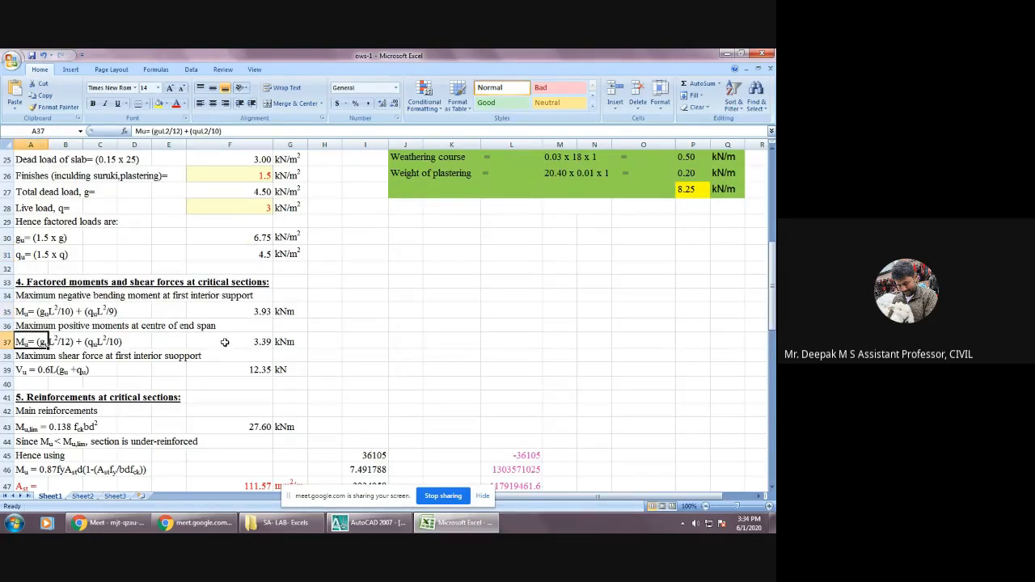
left_click(26, 372)
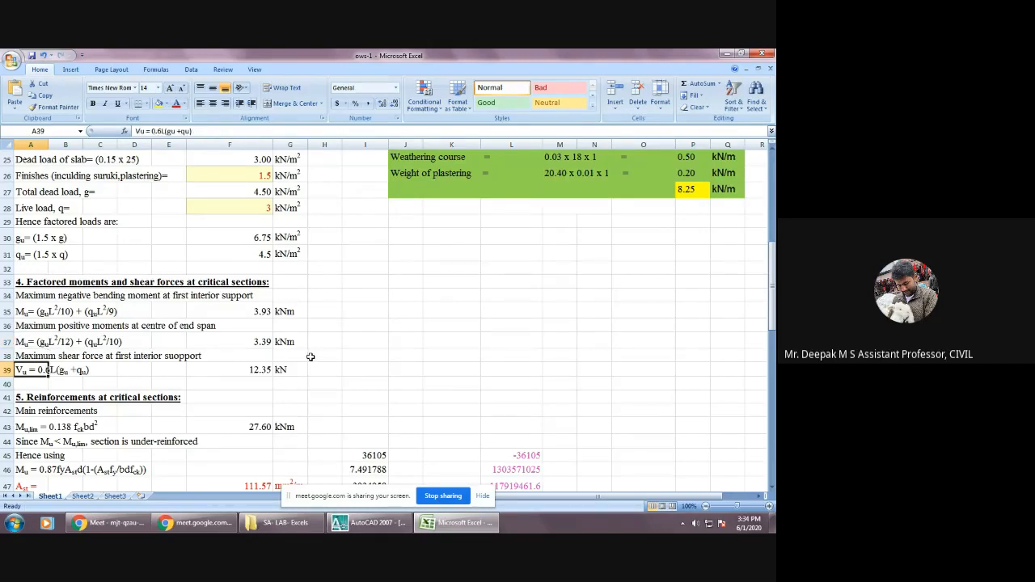
Inspect the formula in F35 for the maximum negative bending moment at the first interior support, tracing its load and span references.
left_click(267, 368)
left_click(261, 311)
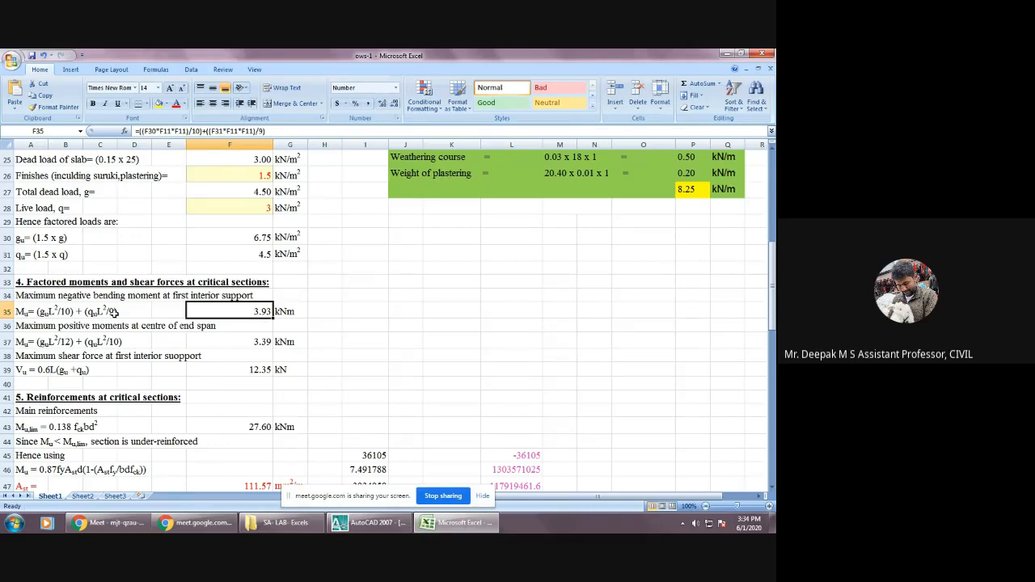
double_click(226, 311)
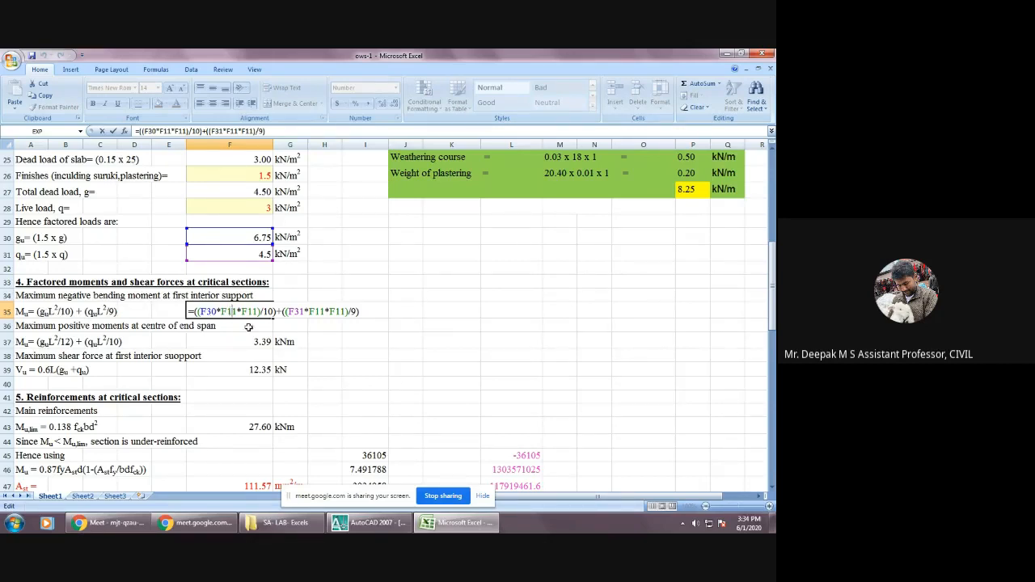
left_click(411, 314)
left_click(246, 309)
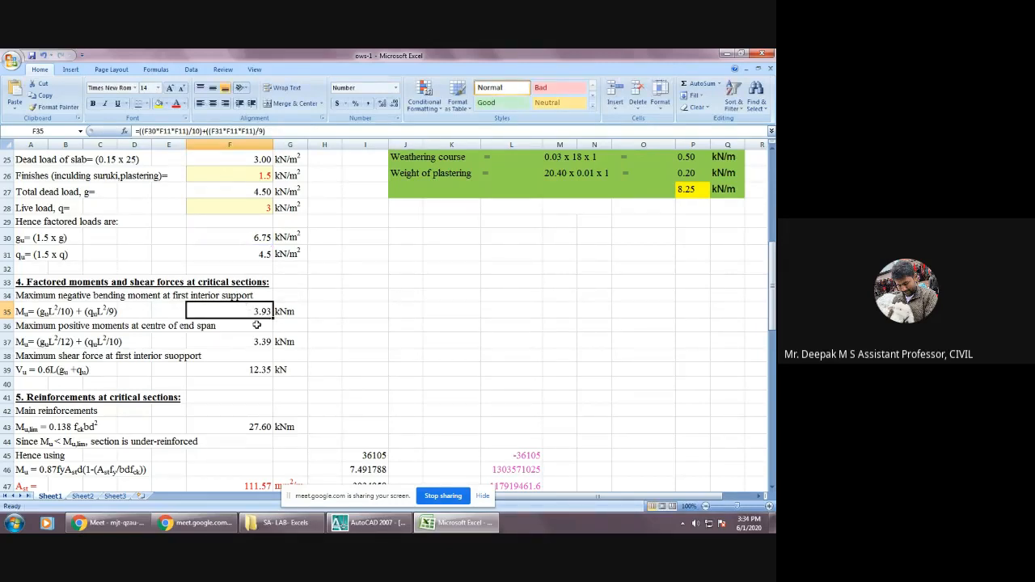
scroll(246, 309, "up", 2)
scroll(251, 362, "down", 1)
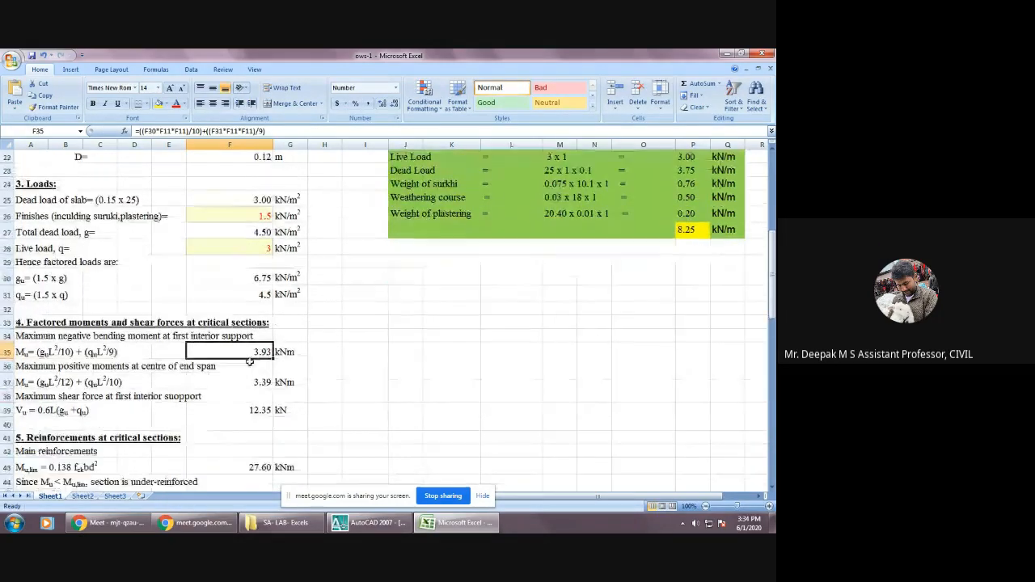
double_click(251, 354)
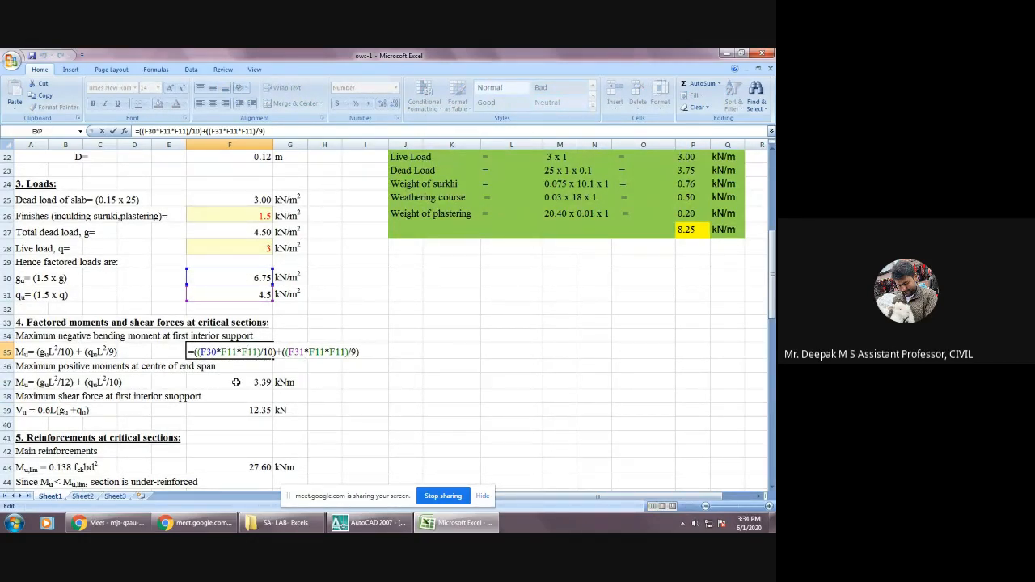
key("Return")
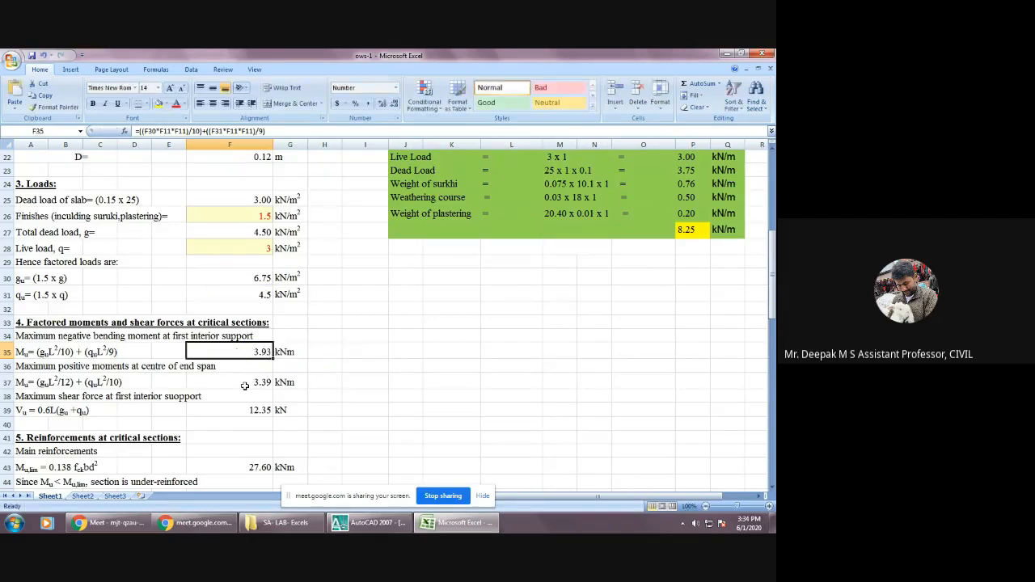
Inspect the formula in F37 for the maximum positive moment at the centre of the end span, and review the shear force row.
double_click(241, 382)
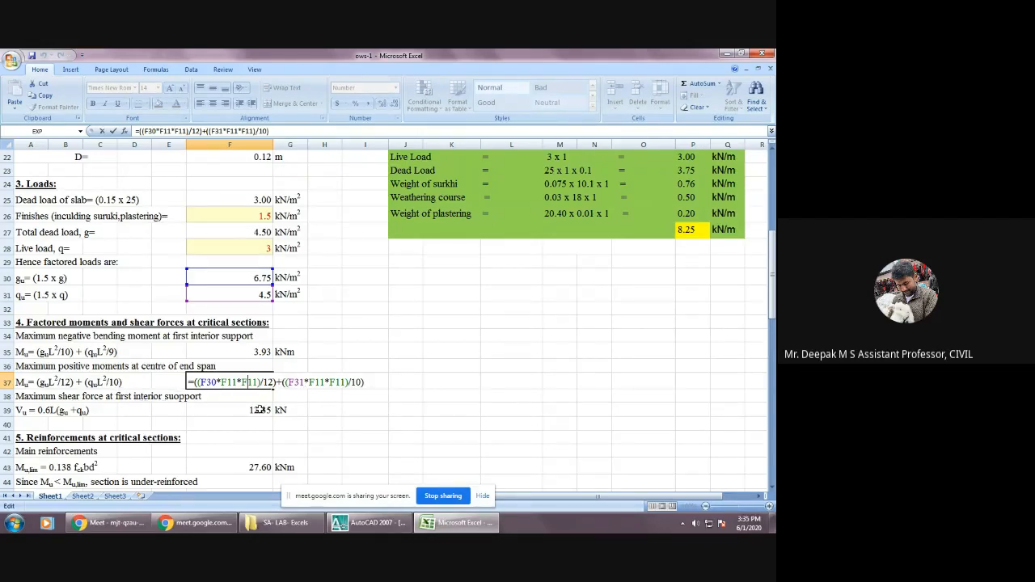
key("Return")
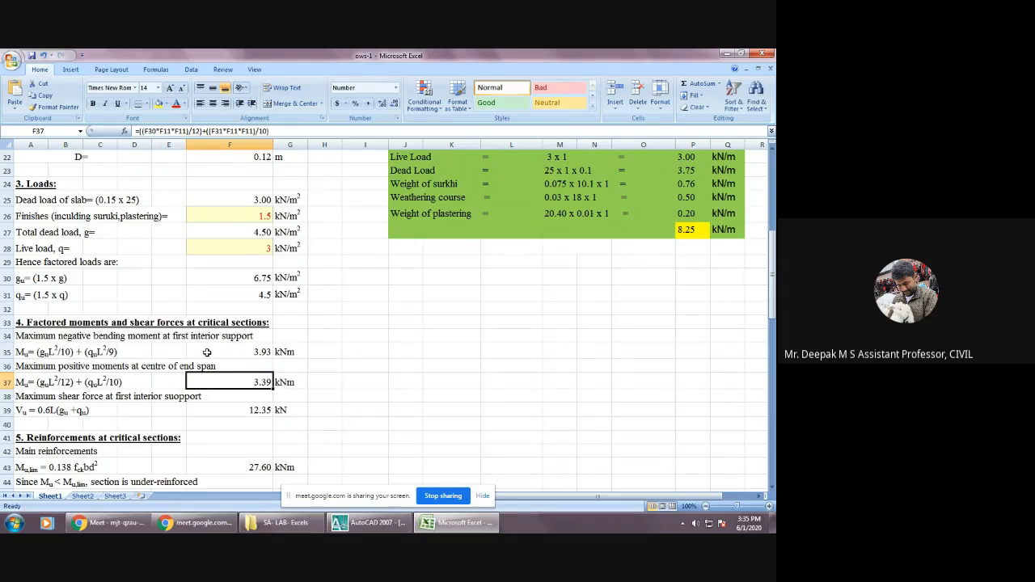
scroll(271, 295, "up", 2)
scroll(267, 318, "down", 1)
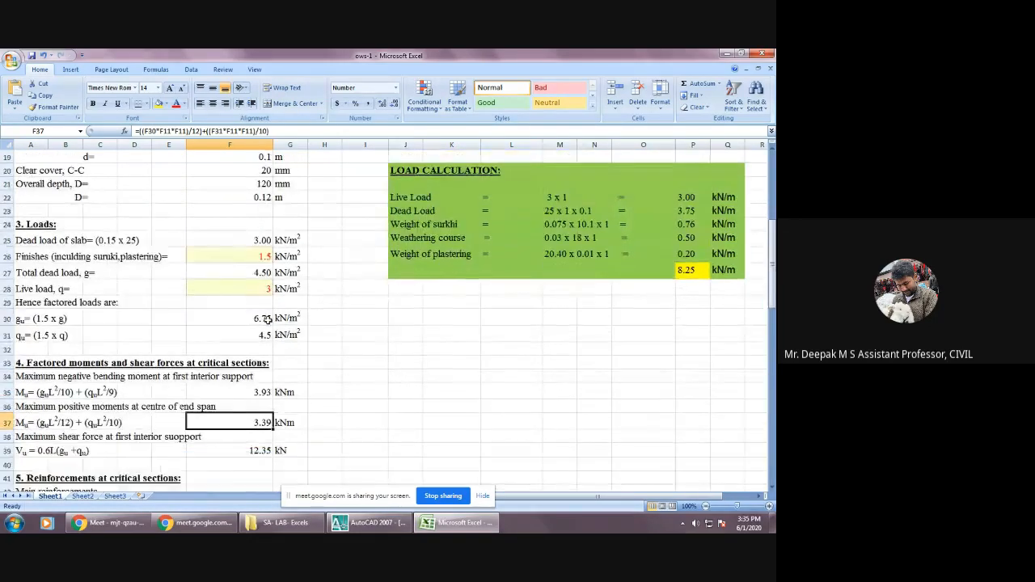
scroll(267, 319, "down", 1)
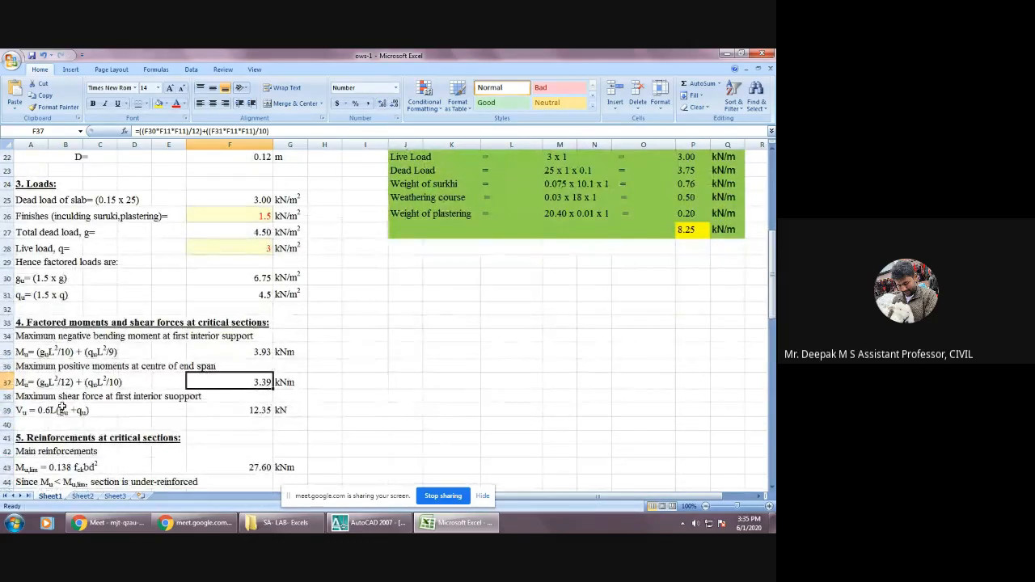
scroll(227, 412, "down", 2)
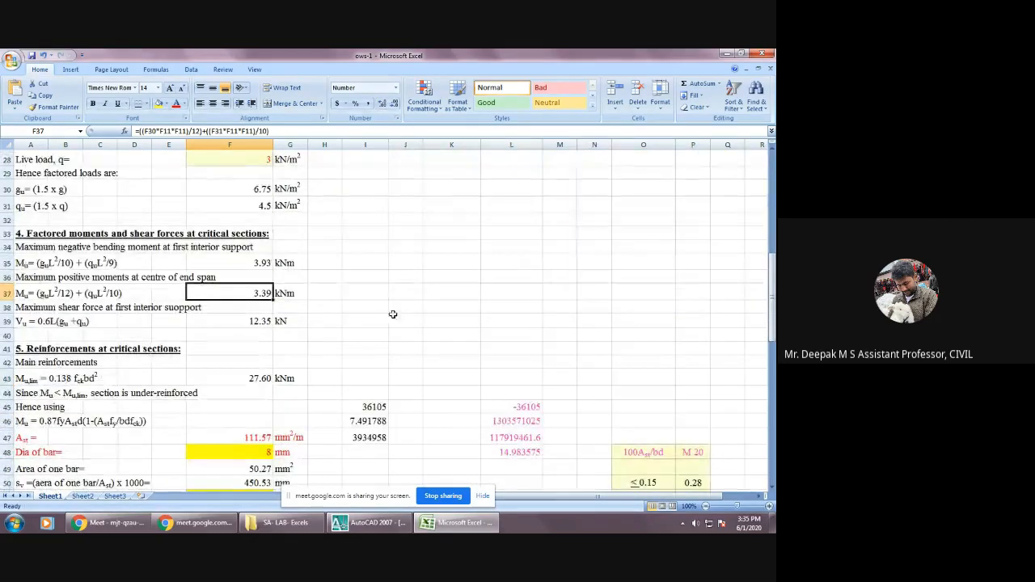
left_click(277, 321)
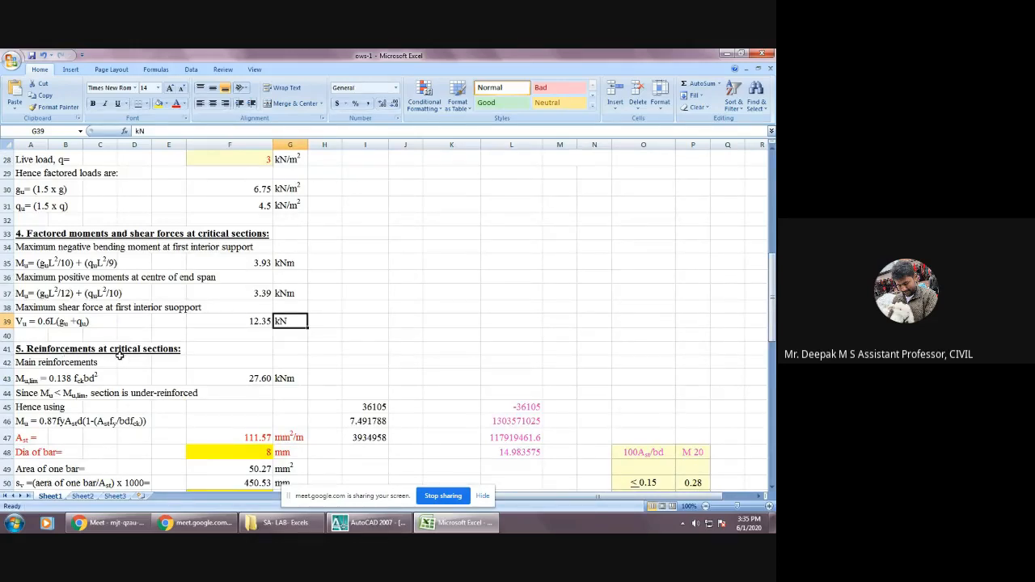
Examine the main reinforcements heading and the limiting moment Mu,lim expression with its formula in F43.
left_click(58, 366)
left_click(109, 366)
left_click(18, 363)
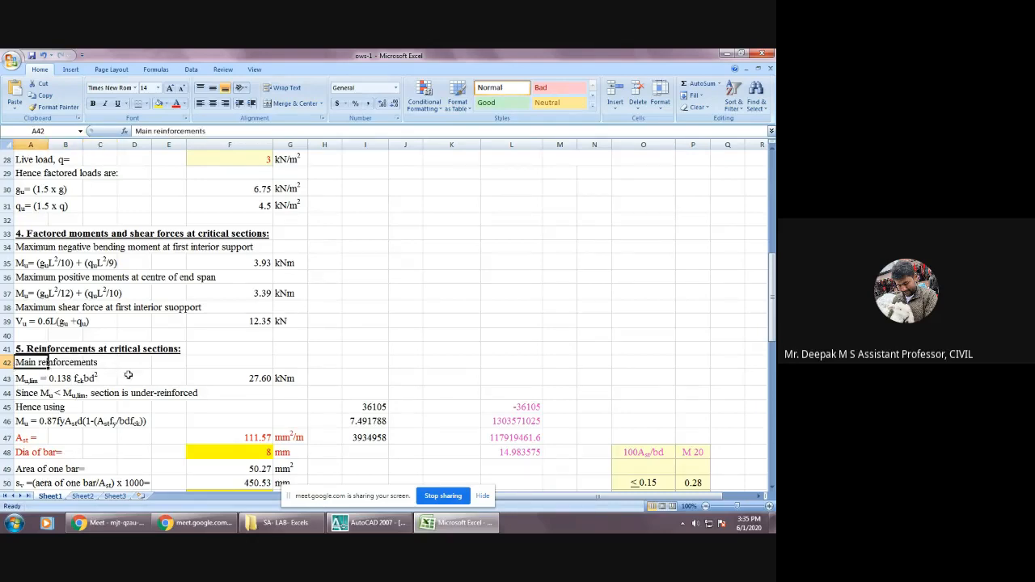
scroll(172, 374, "down", 1)
left_click(265, 331)
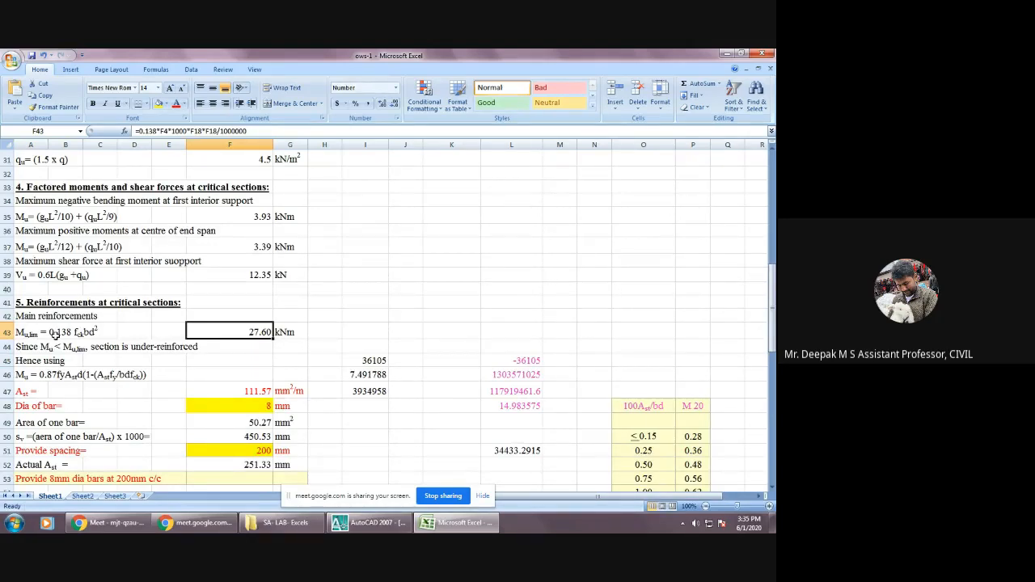
left_click(100, 333)
left_click(39, 333)
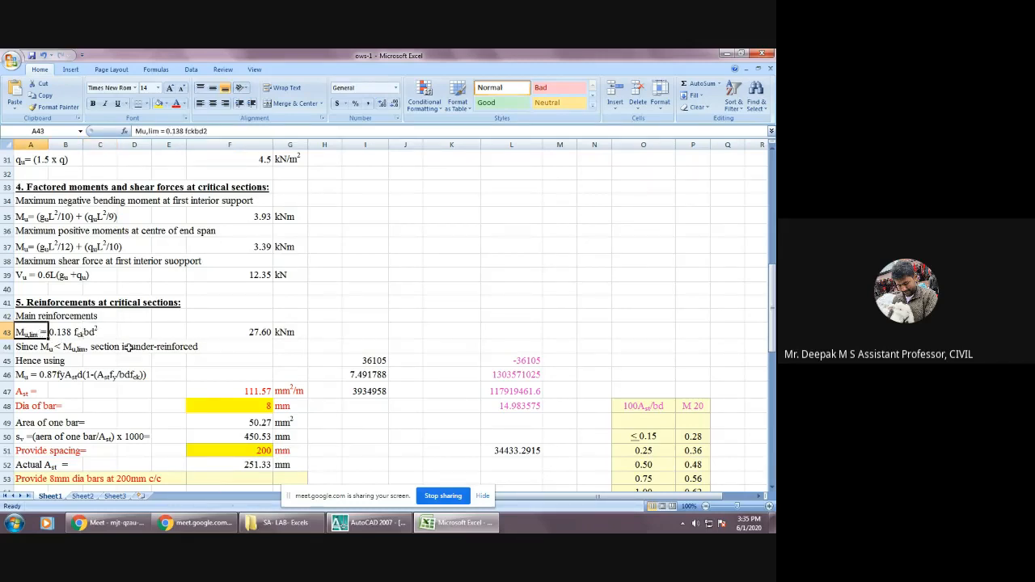
Open the IS 456_2000 PDF from the SA- LAB- Excels folder in Adobe Reader and go to Annex G.
left_click(304, 526)
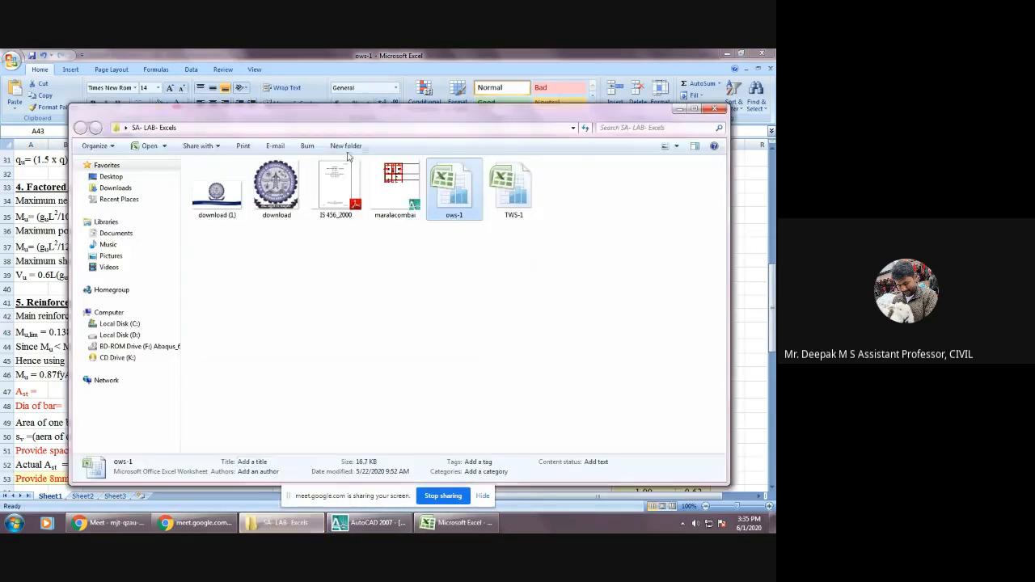
left_click(341, 181)
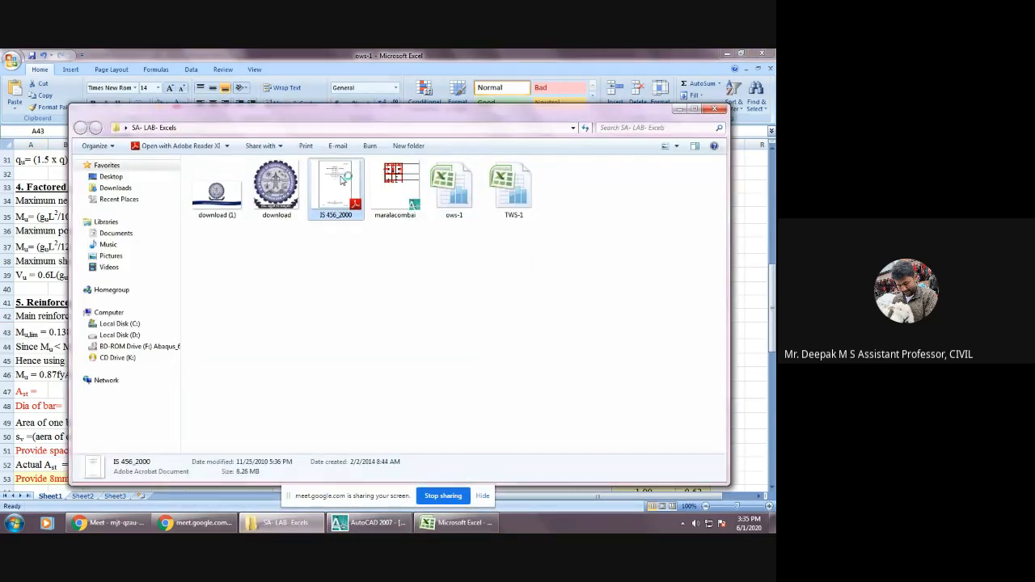
double_click(341, 180)
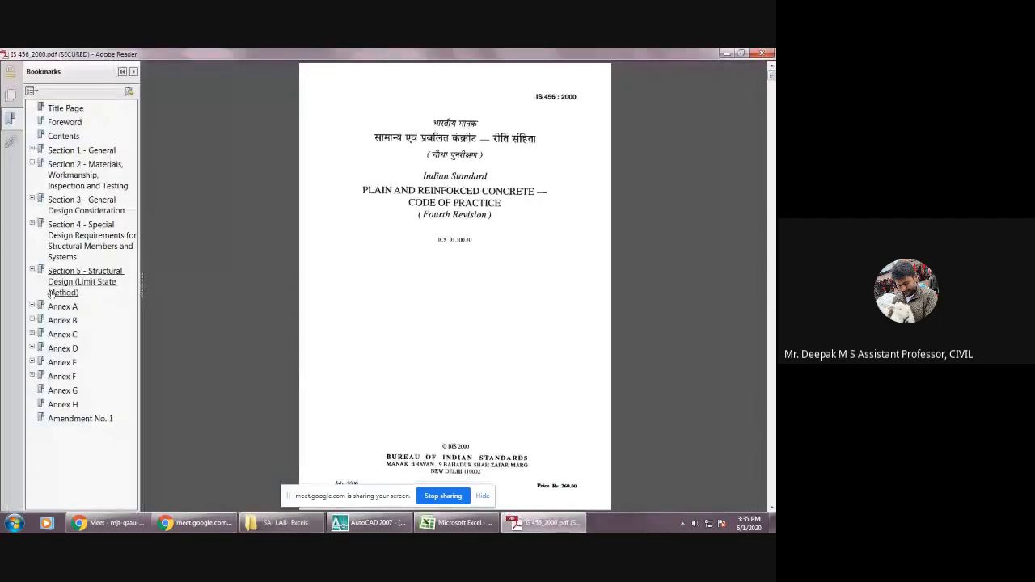
left_click(70, 391)
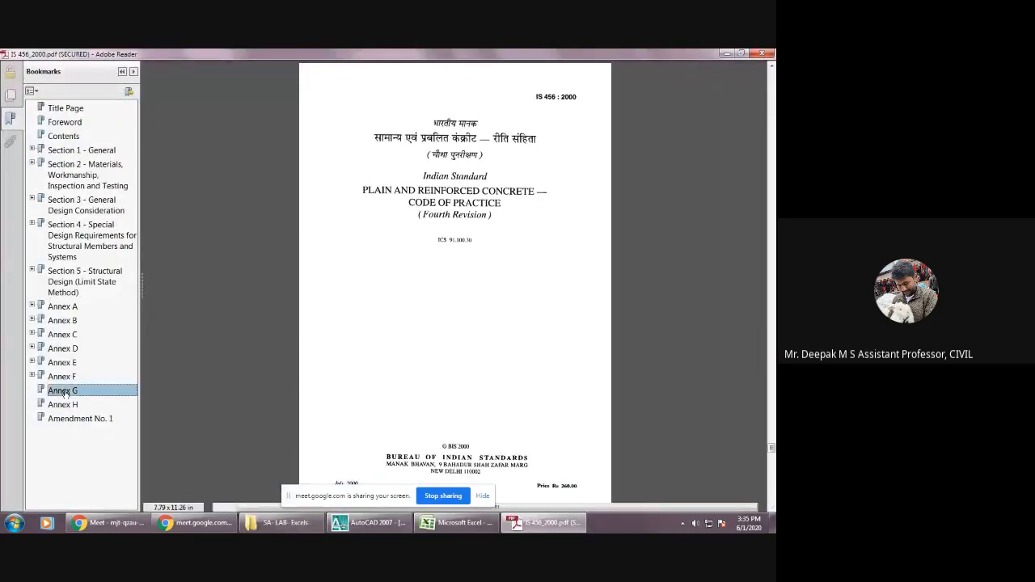
Read clause G-1.1 on sections without compression reinforcement, covering the neutral axis depth, Mu and Mu,lim expressions.
scroll(357, 302, "down", 5)
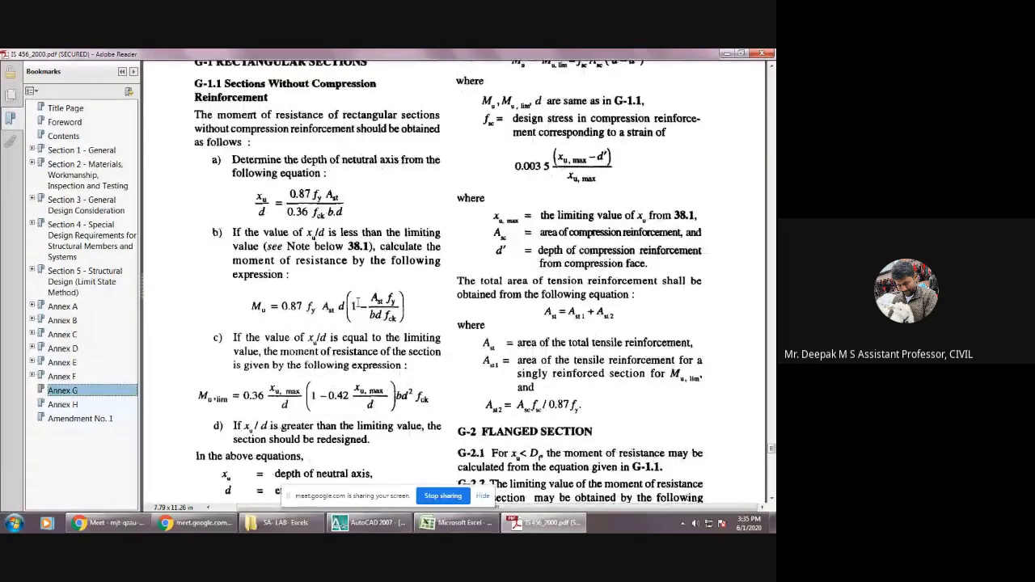
scroll(358, 302, "up", 2)
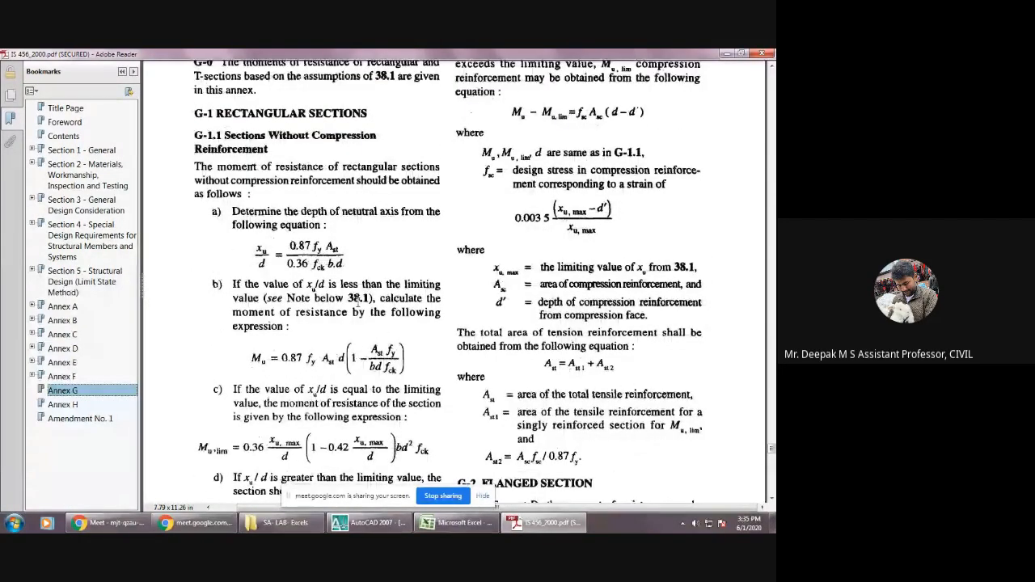
scroll(357, 301, "down", 5)
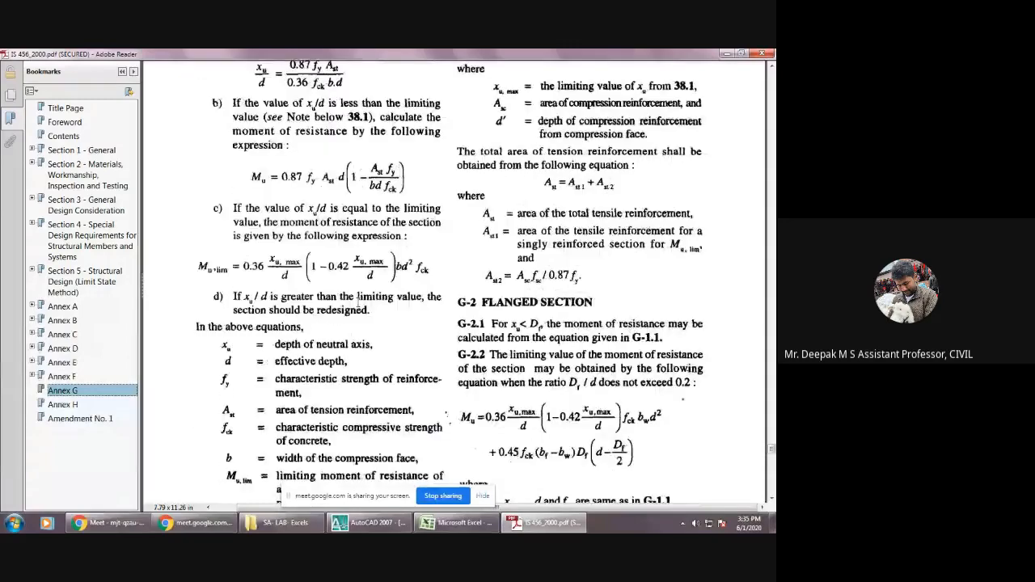
scroll(357, 302, "up", 1)
scroll(358, 300, "up", 1)
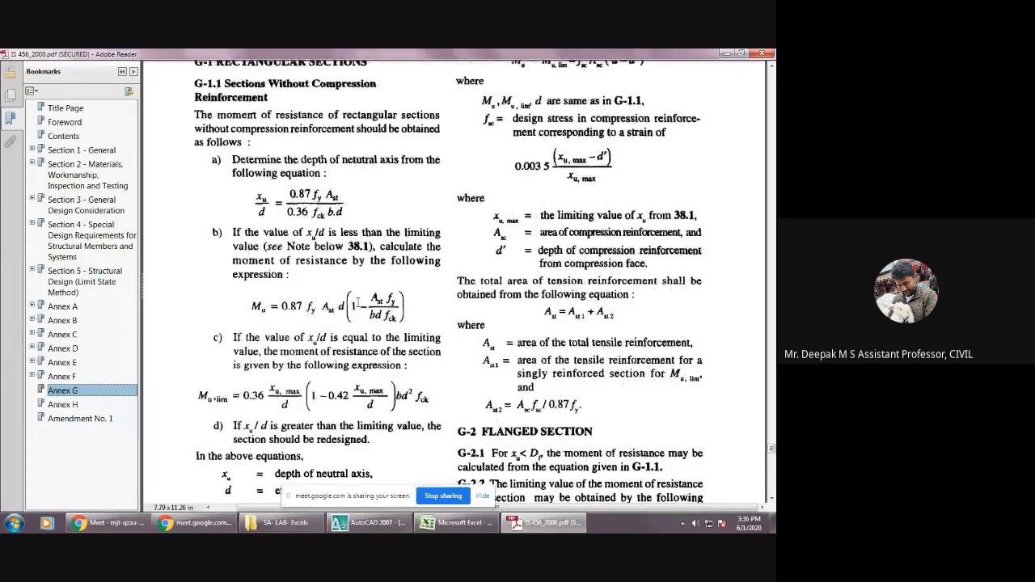
scroll(358, 303, "up", 1)
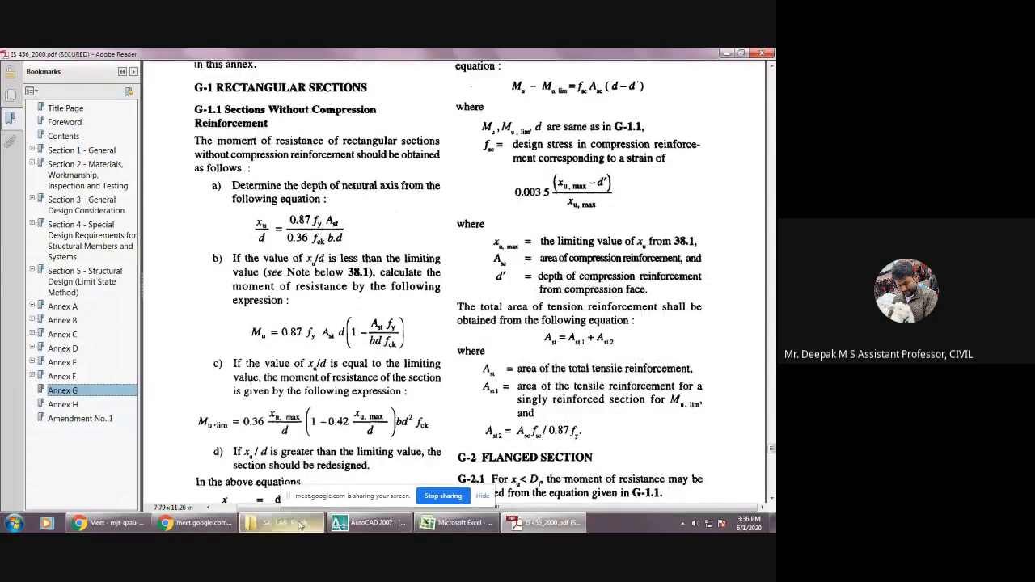
Return to the ows-1 workbook in Excel and check the Mu,lim formula and the under-reinforced section statement.
left_click(534, 528)
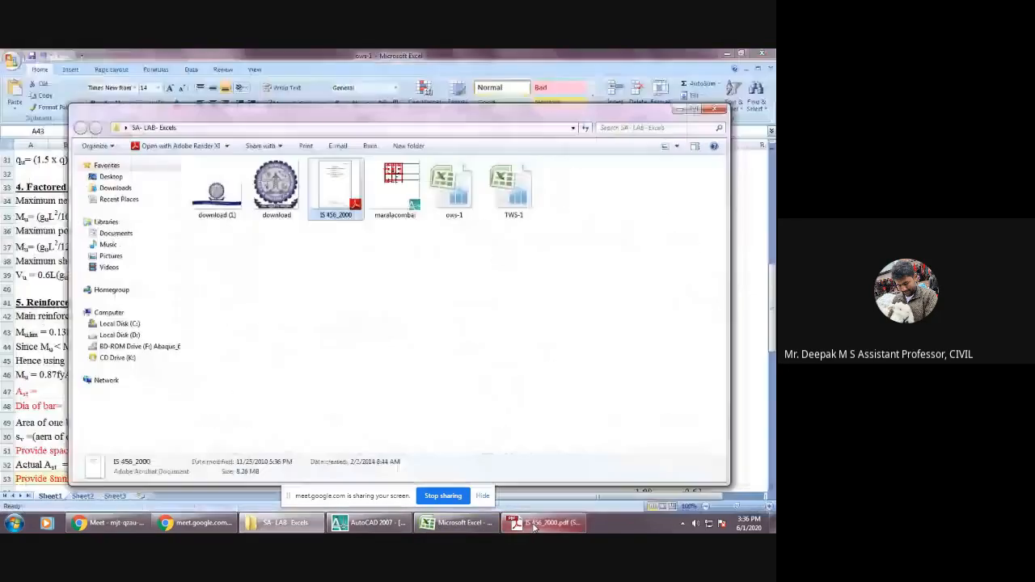
left_click(678, 110)
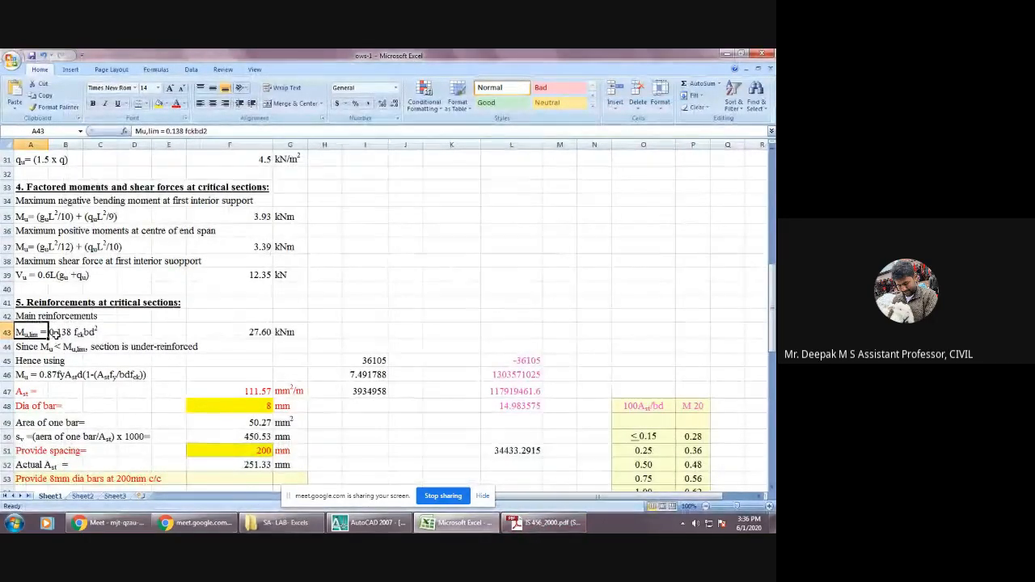
left_click(253, 331)
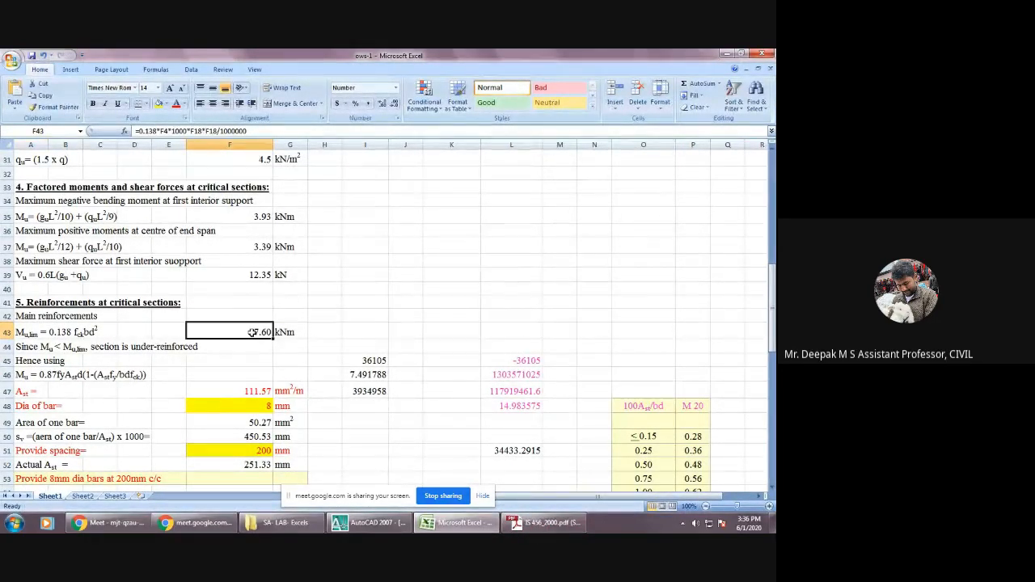
left_click(36, 348)
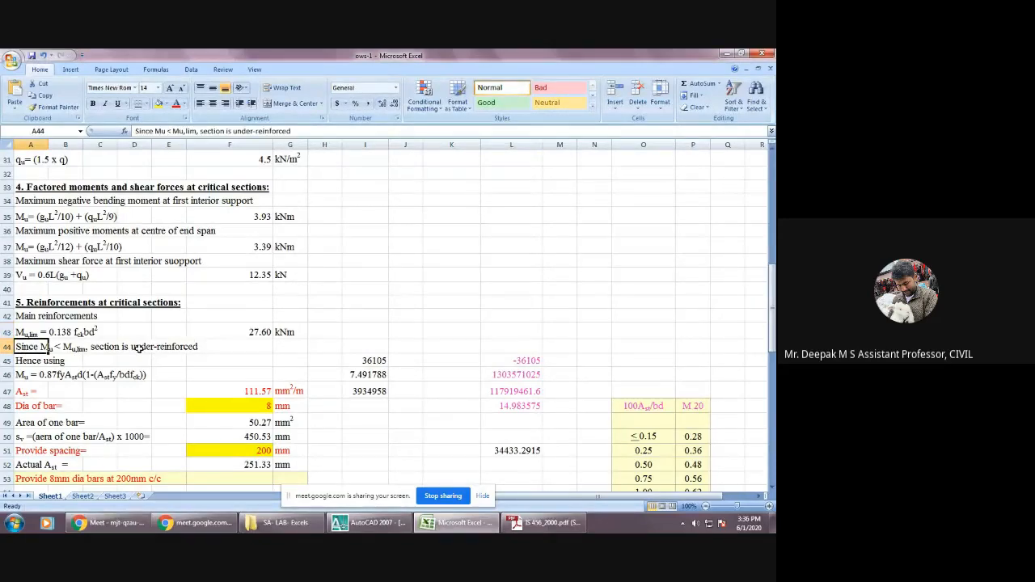
Compare the factored negative and positive moments in F35 and F37 with the limiting moment in F43 for the under-reinforced condition.
scroll(141, 346, "up", 4)
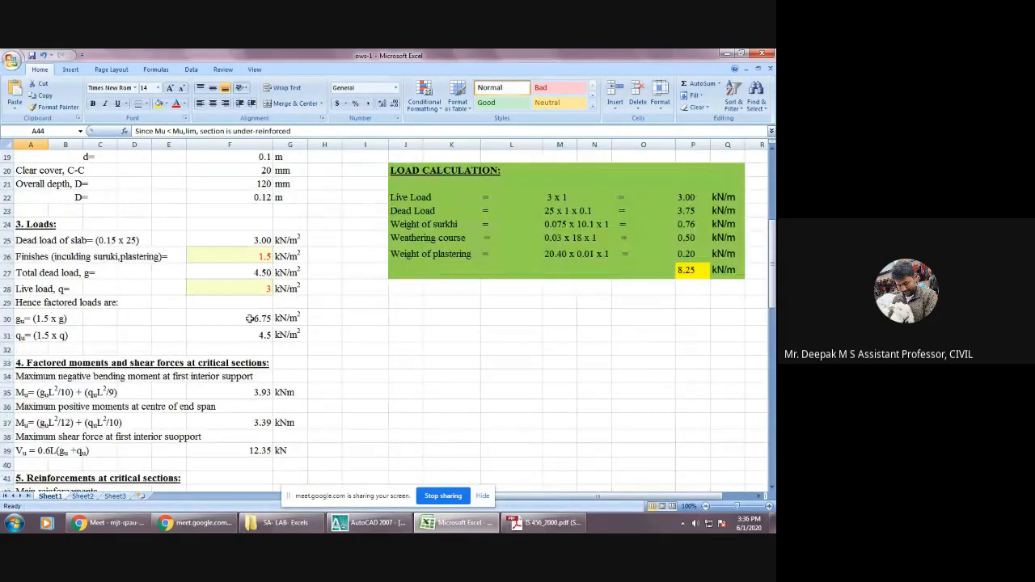
scroll(264, 278, "down", 1)
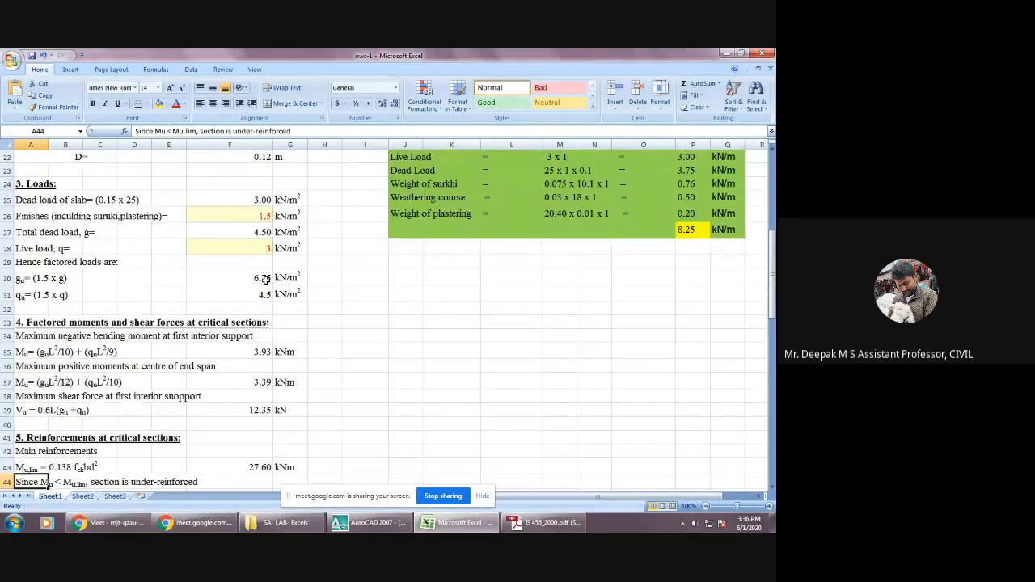
scroll(264, 278, "down", 1)
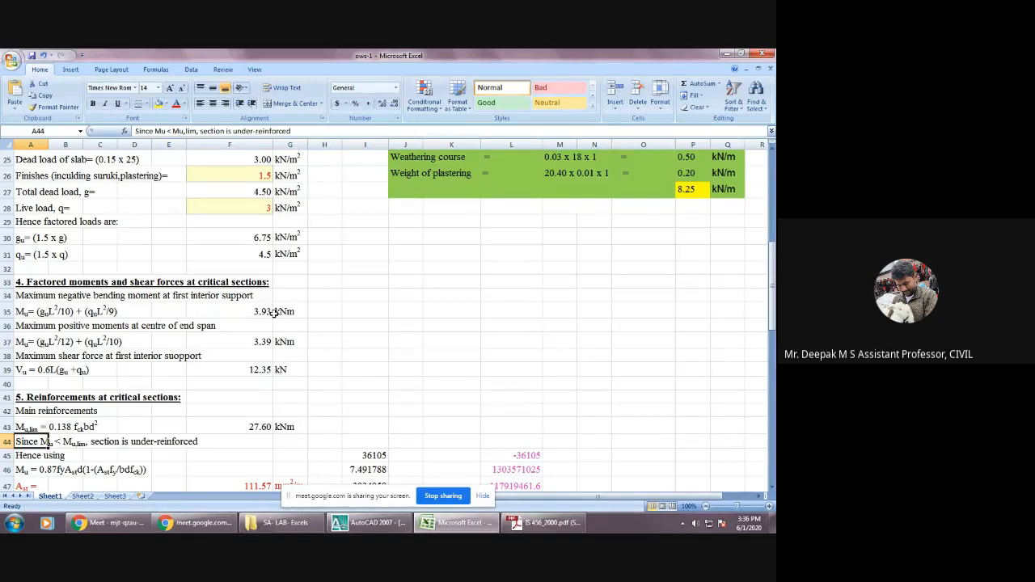
left_click(264, 310)
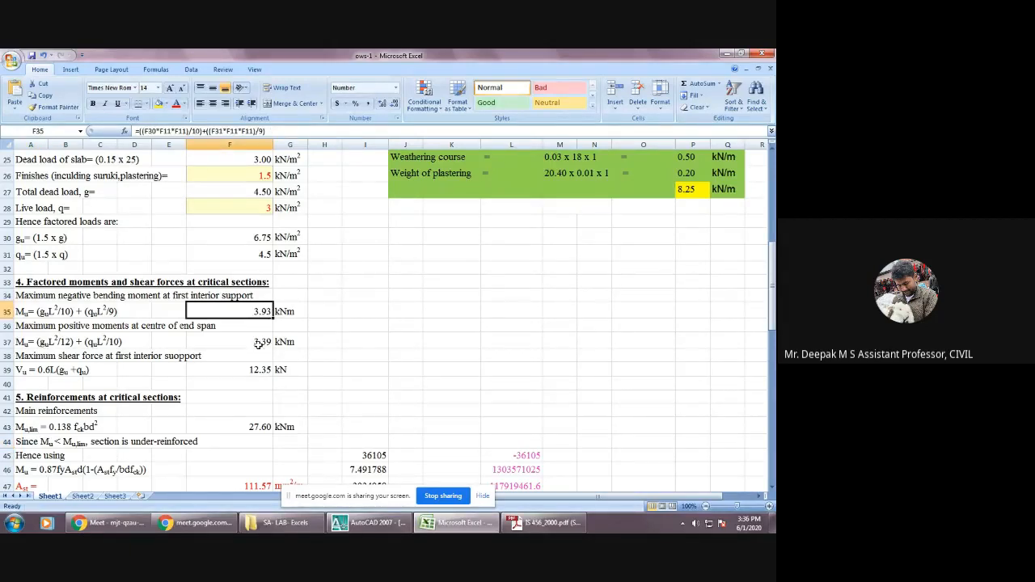
left_click(263, 343)
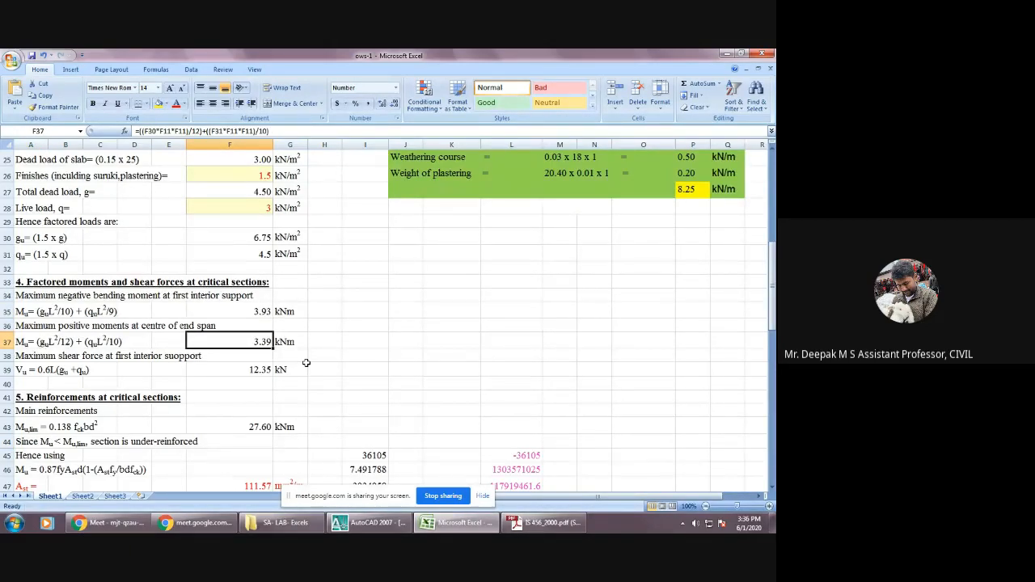
scroll(299, 363, "down", 2)
left_click(253, 332)
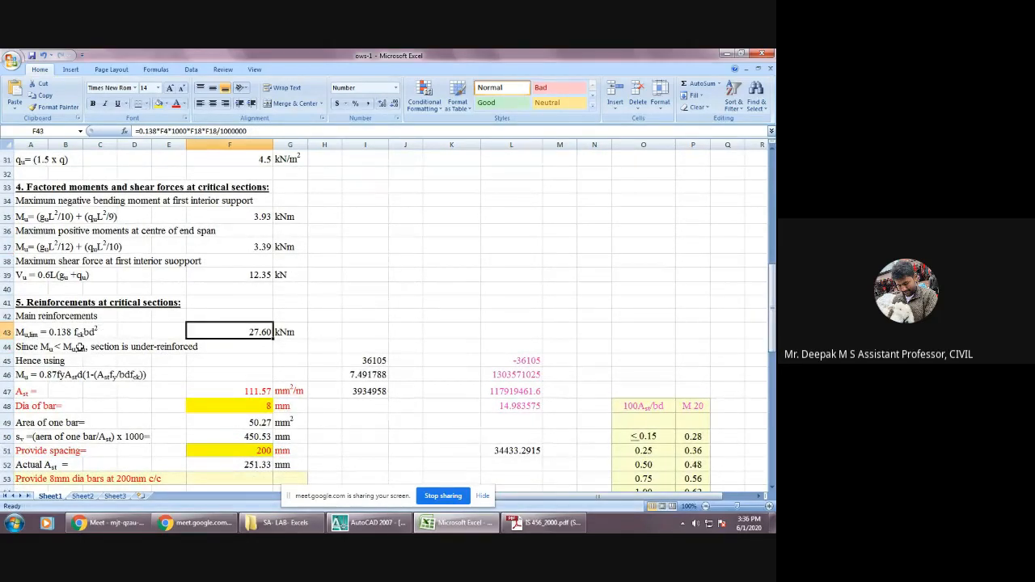
left_click(81, 349)
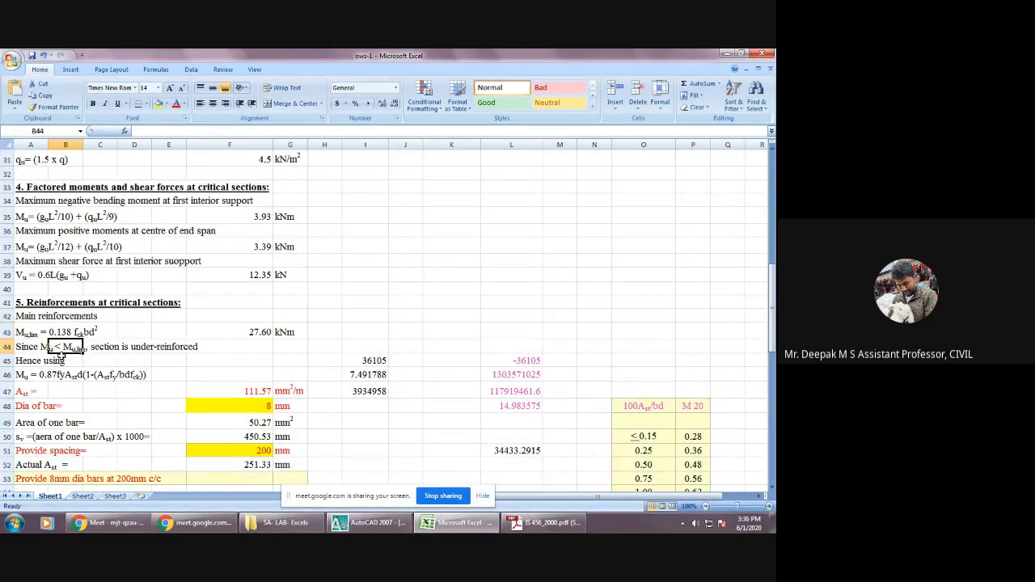
Recheck the under-reinforced statement in row 44 using the limiting moment in F43 and the factored moments in F35 and F37.
left_click(58, 361)
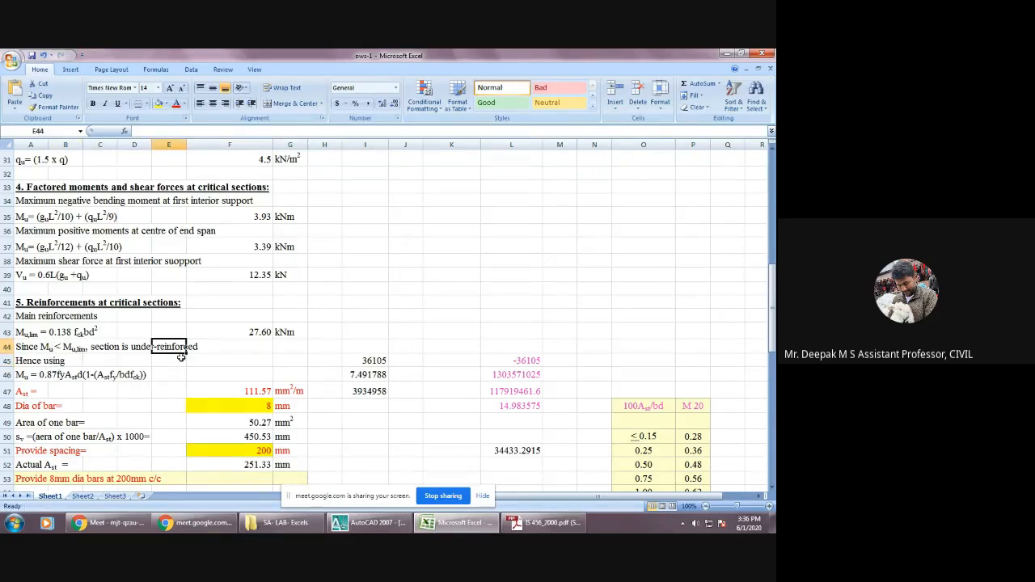
left_click(264, 332)
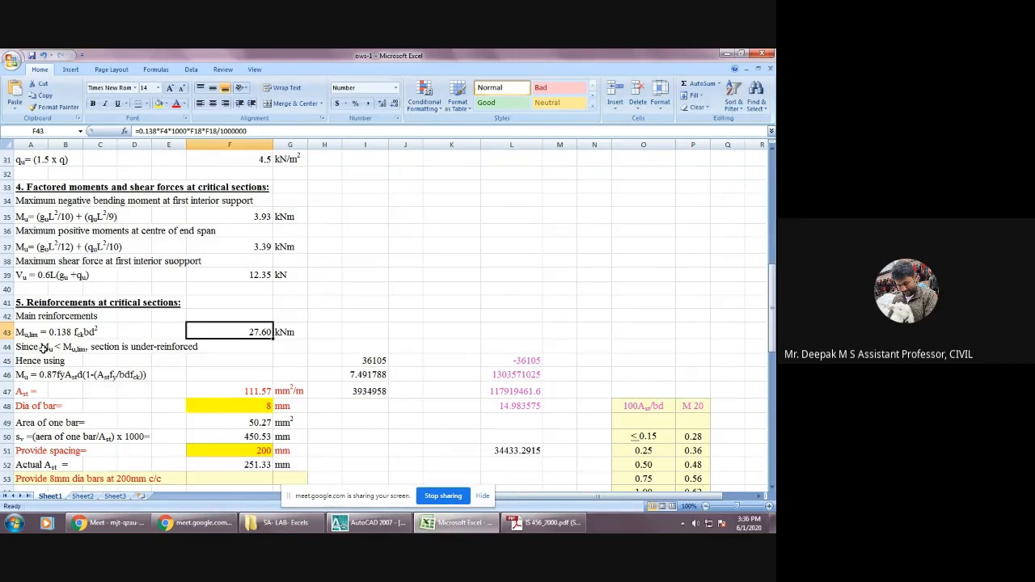
left_click(263, 217)
left_click(251, 247)
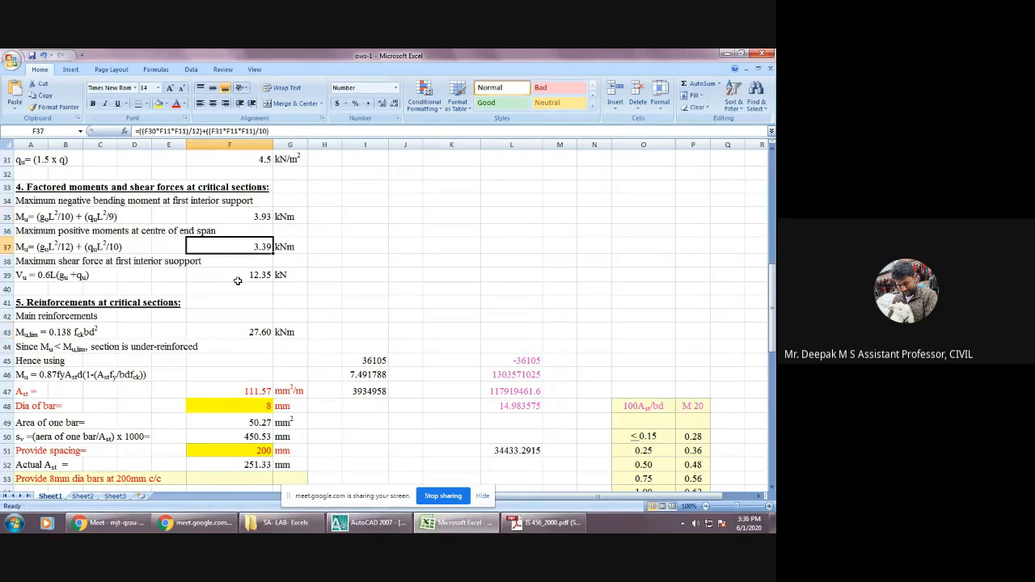
Compare the Mu formula in A46 with the clause G-1.1 expressions and symbol definitions in the IS 456_2000 PDF in Adobe Reader.
scroll(232, 289, "down", 1)
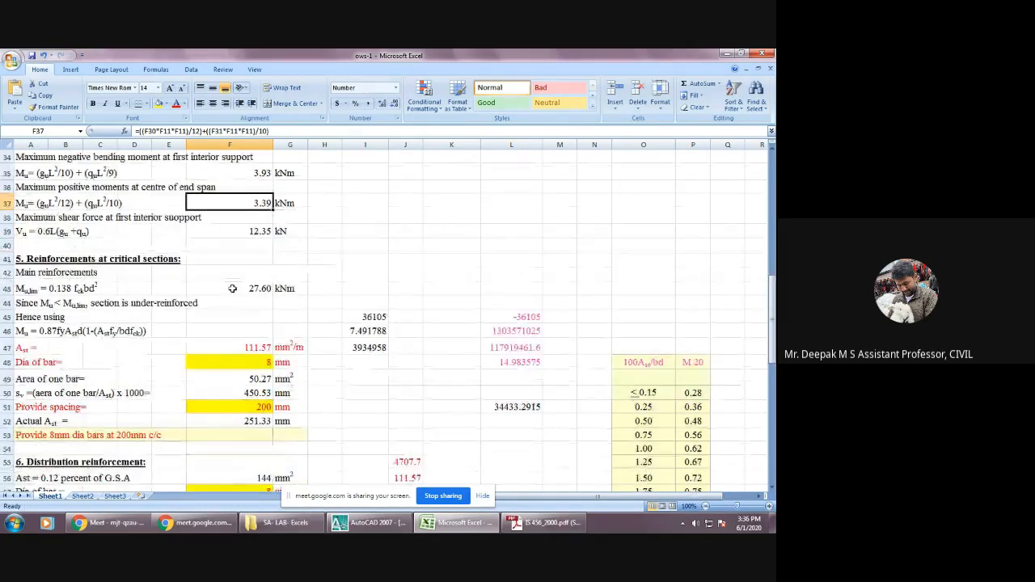
left_click(24, 331)
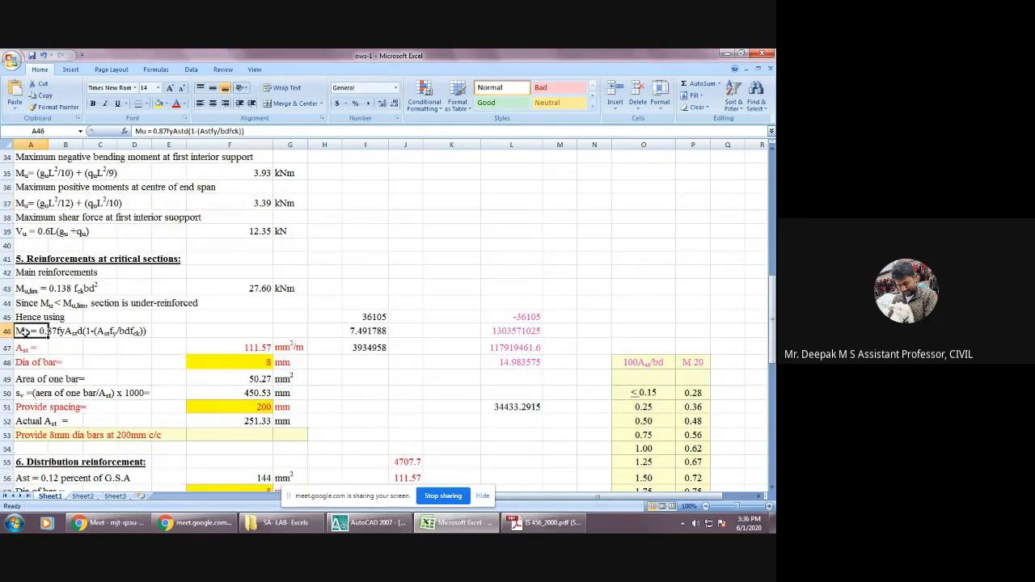
scroll(26, 331, "down", 1)
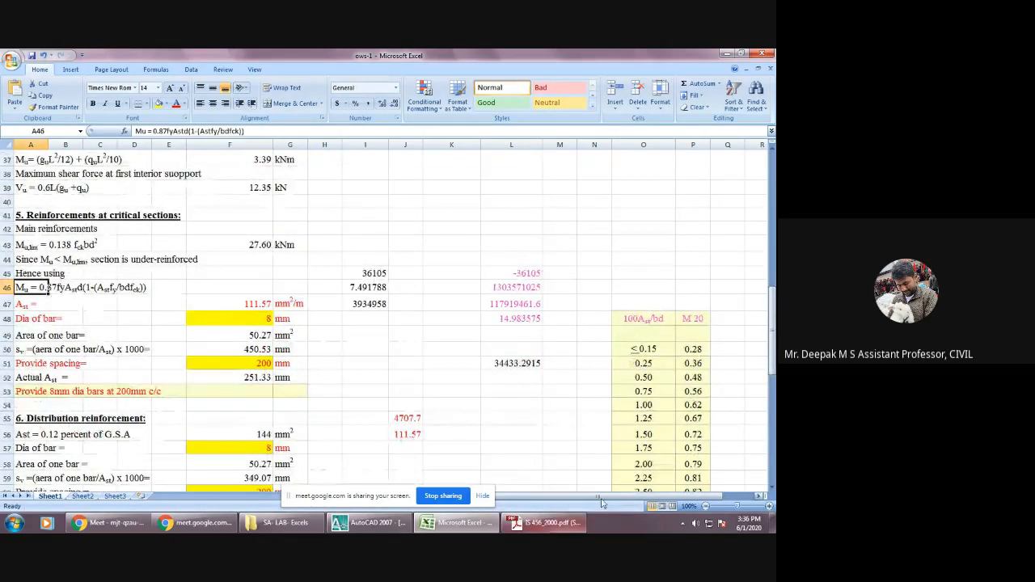
mouse_move(555, 524)
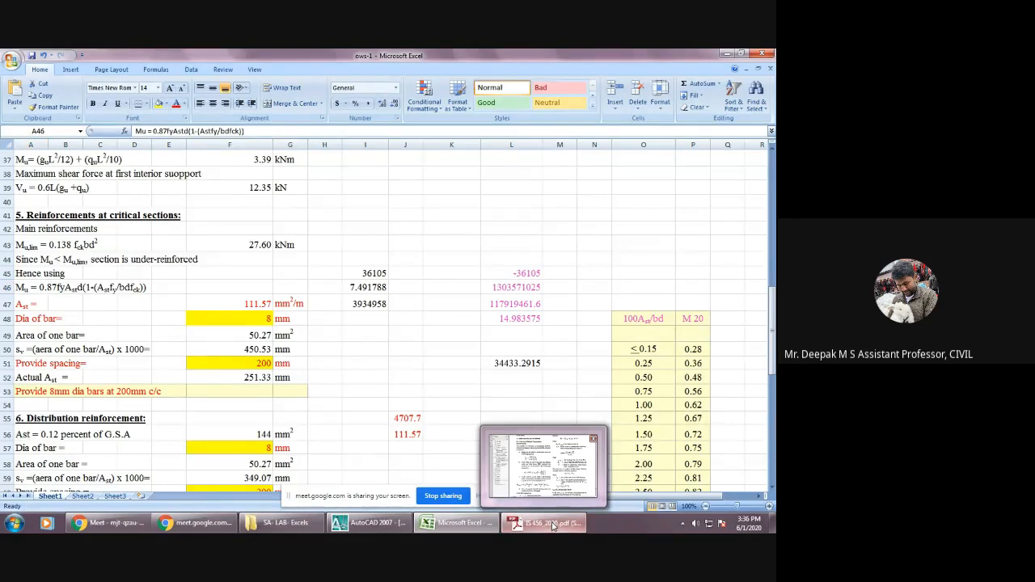
left_click(553, 523)
scroll(367, 326, "down", 1)
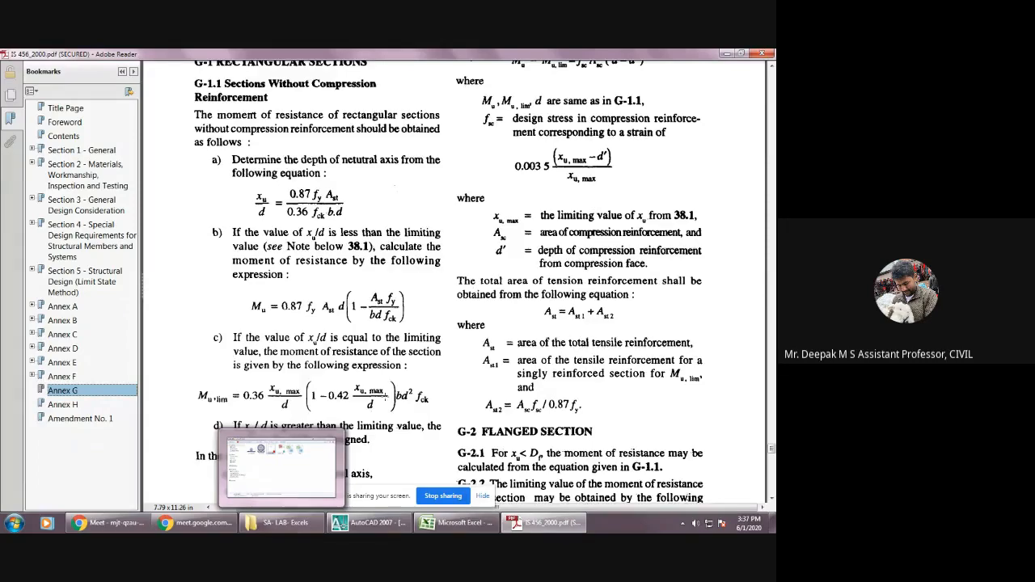
scroll(404, 394, "down", 8)
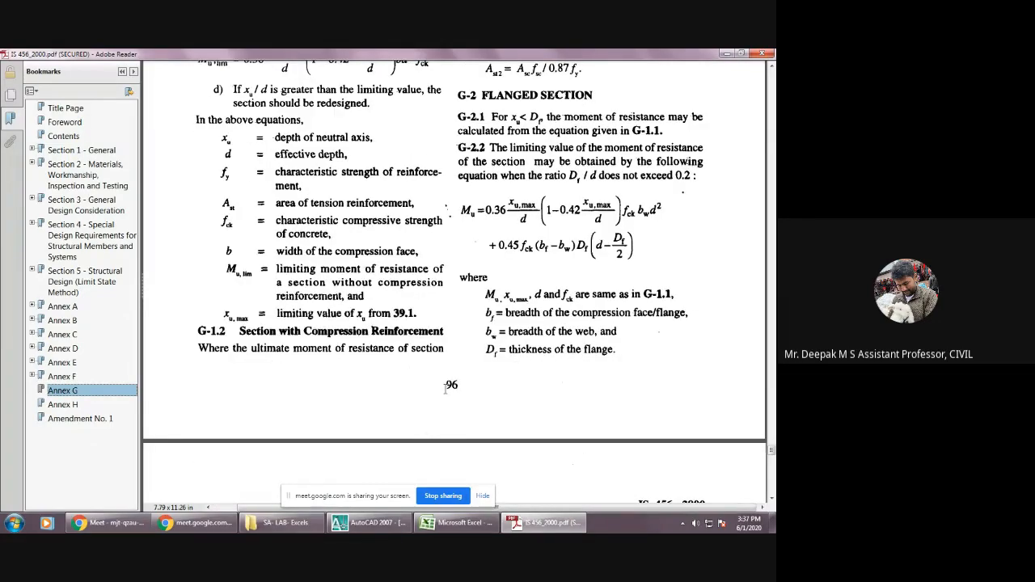
scroll(445, 390, "up", 4)
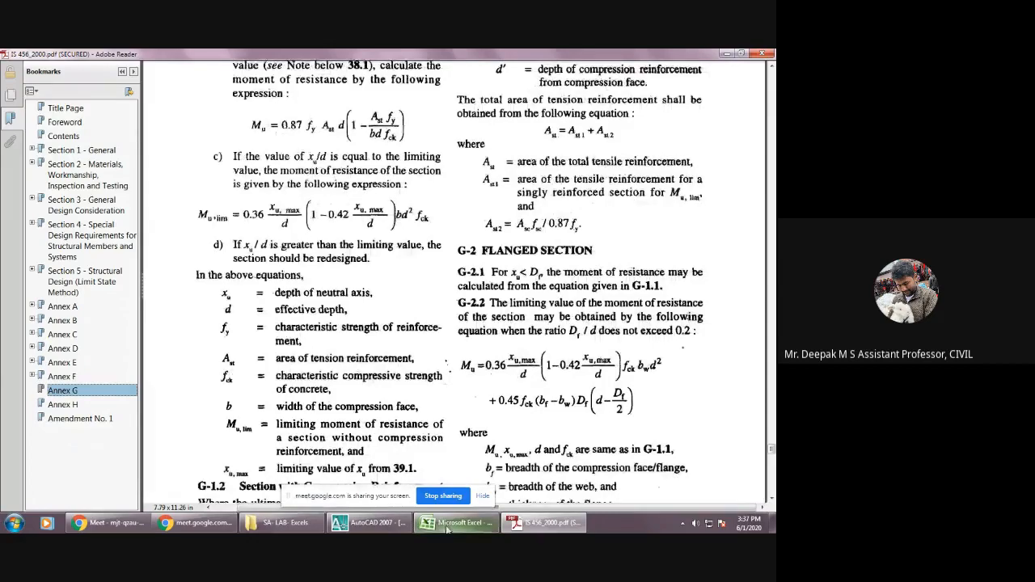
Return to the ows-1 workbook in Excel and trace the cell reference behind the Ast value in F47.
mouse_move(193, 530)
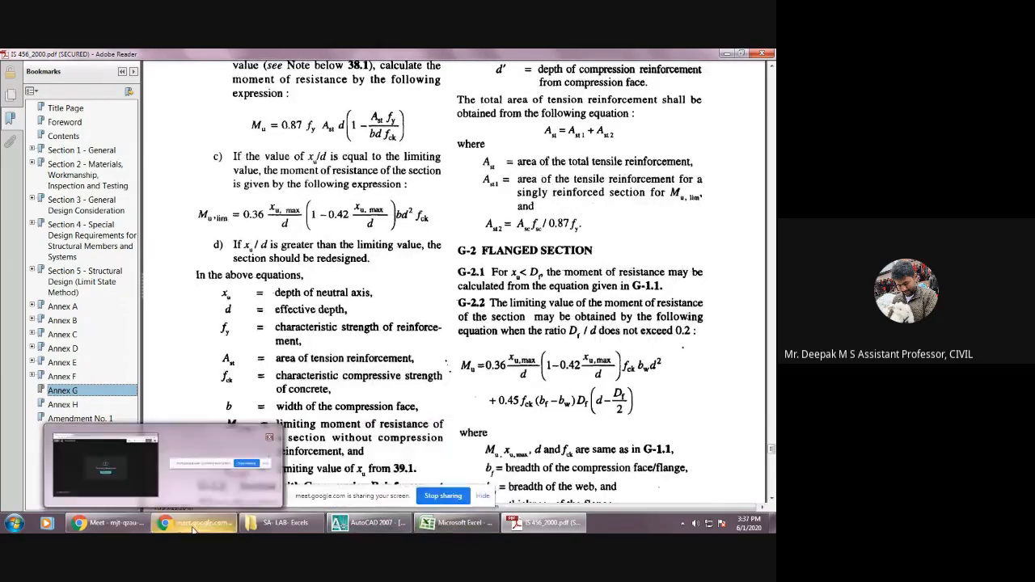
left_click(469, 524)
scroll(232, 261, "down", 3)
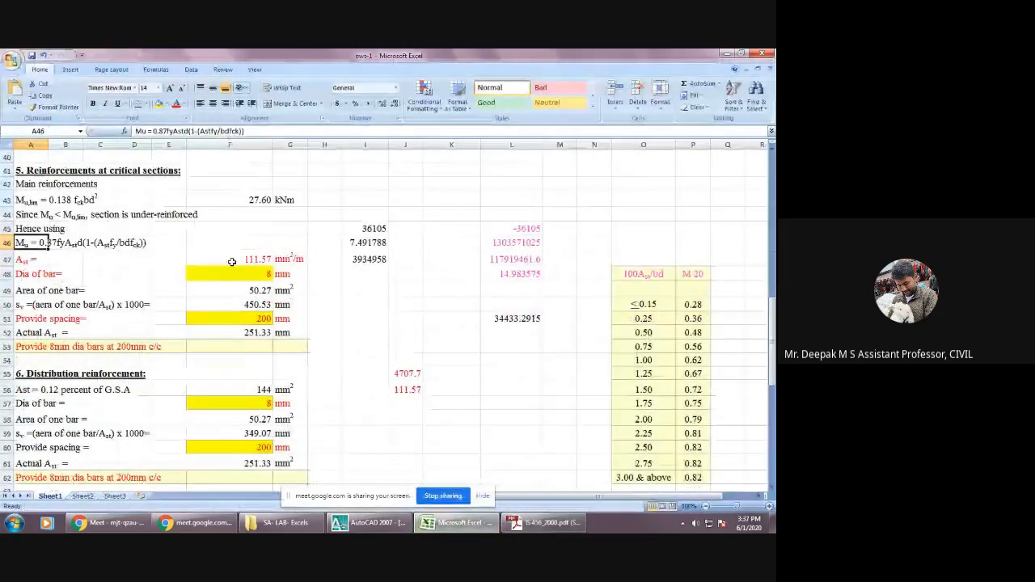
left_click(234, 260)
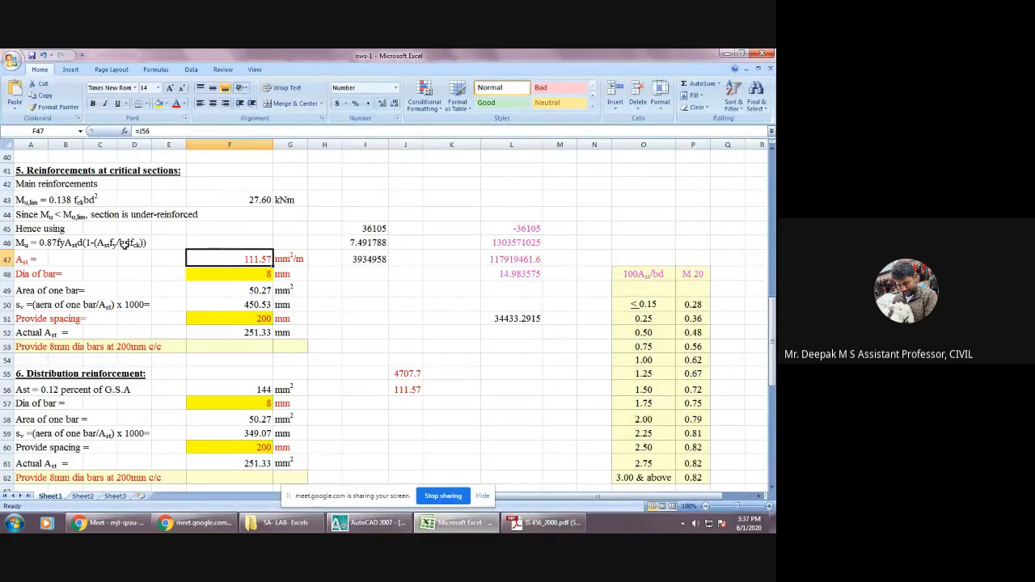
double_click(247, 258)
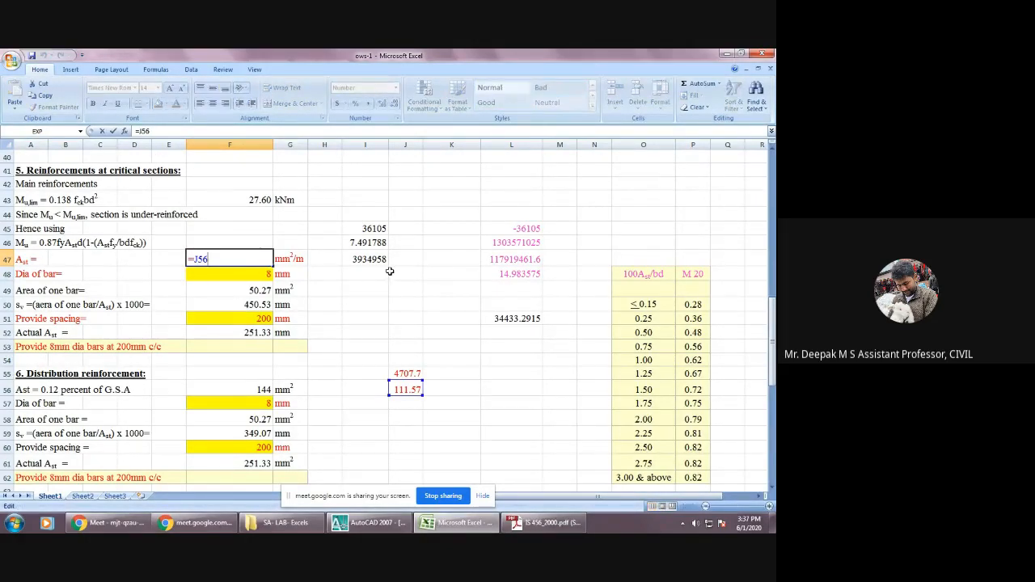
key("Escape")
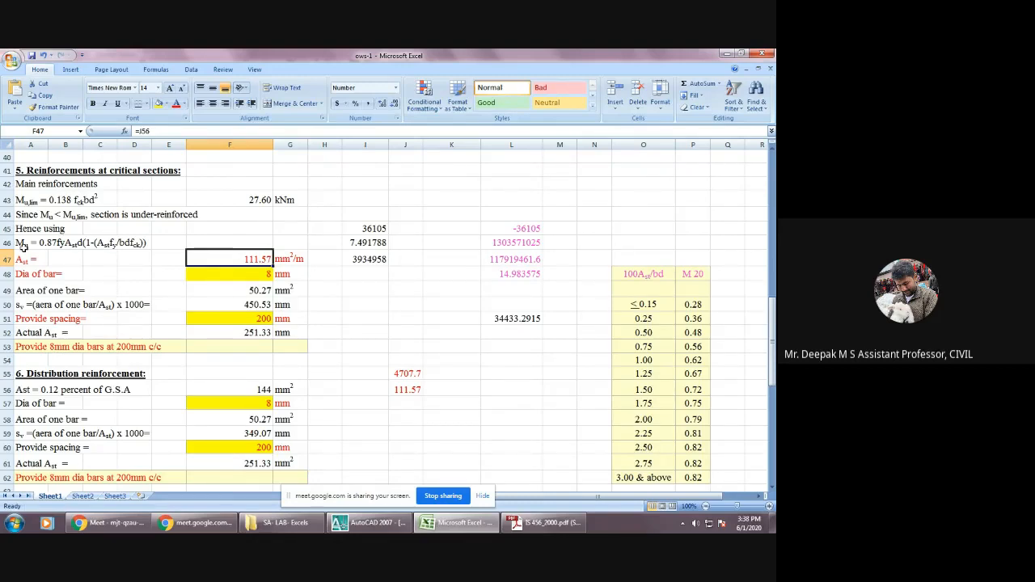
Examine the formulas for the quadratic equation's coefficients in I45, I46 and I47.
left_click(373, 230)
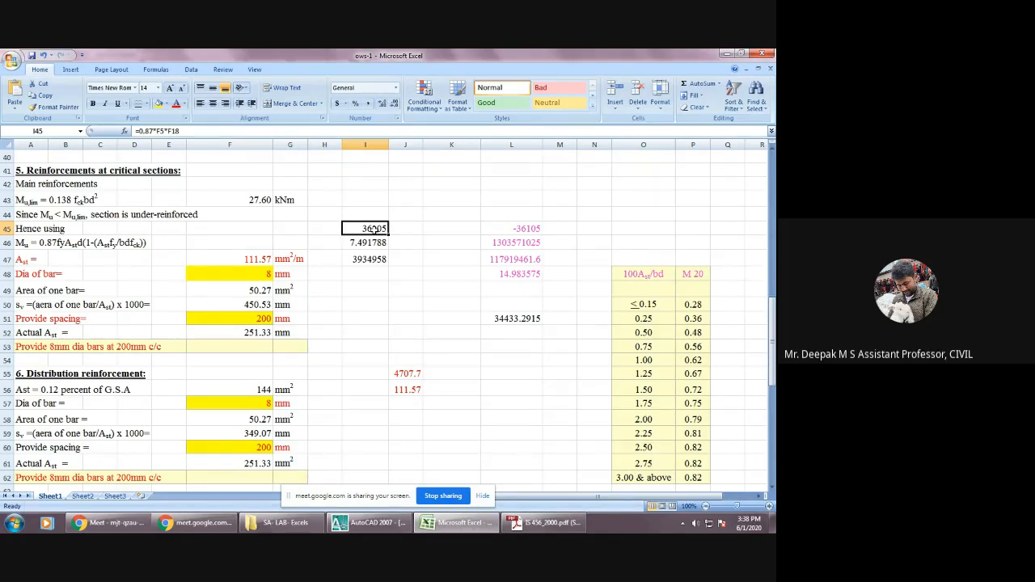
left_click(373, 241)
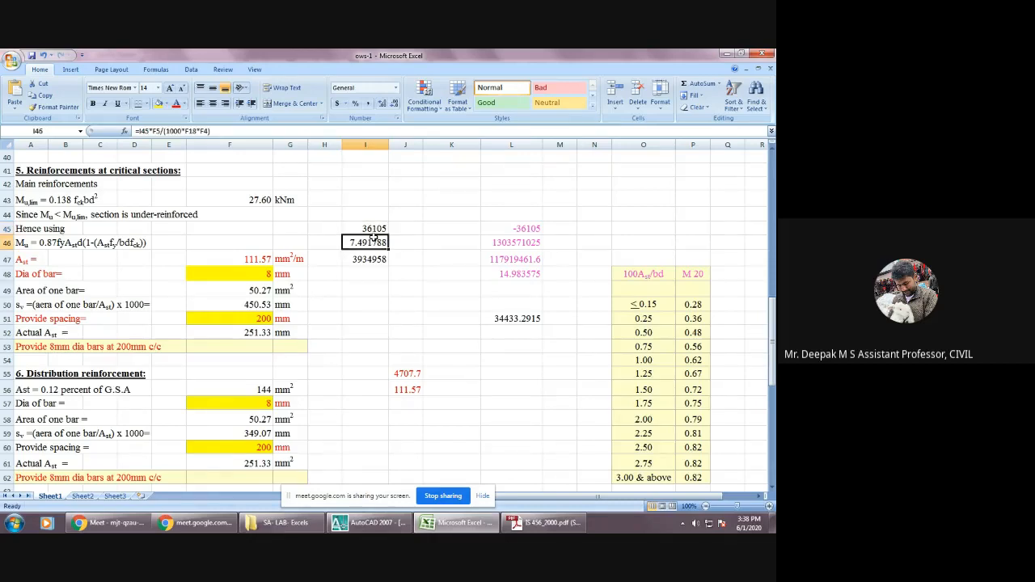
left_click(368, 229)
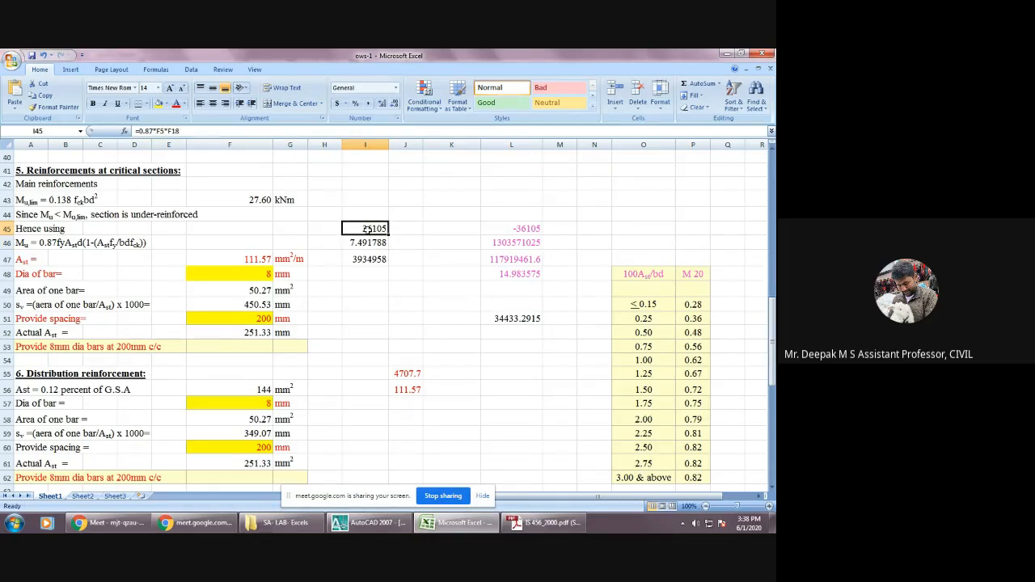
left_click(371, 244)
left_click(373, 259)
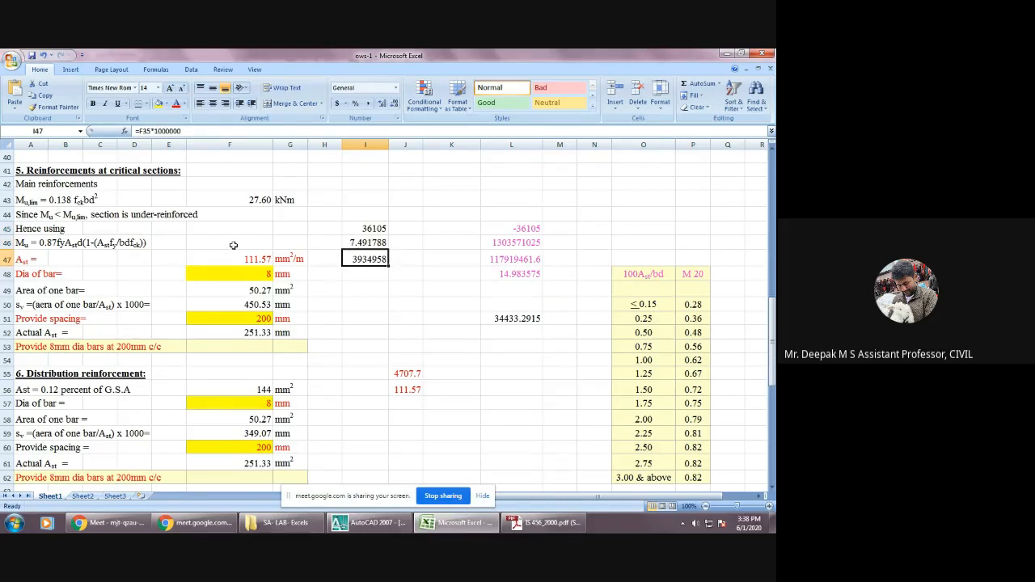
Examine the quadratic solution terms -b, b², 4ac and 2a in cells L45 to L48.
left_click(524, 230)
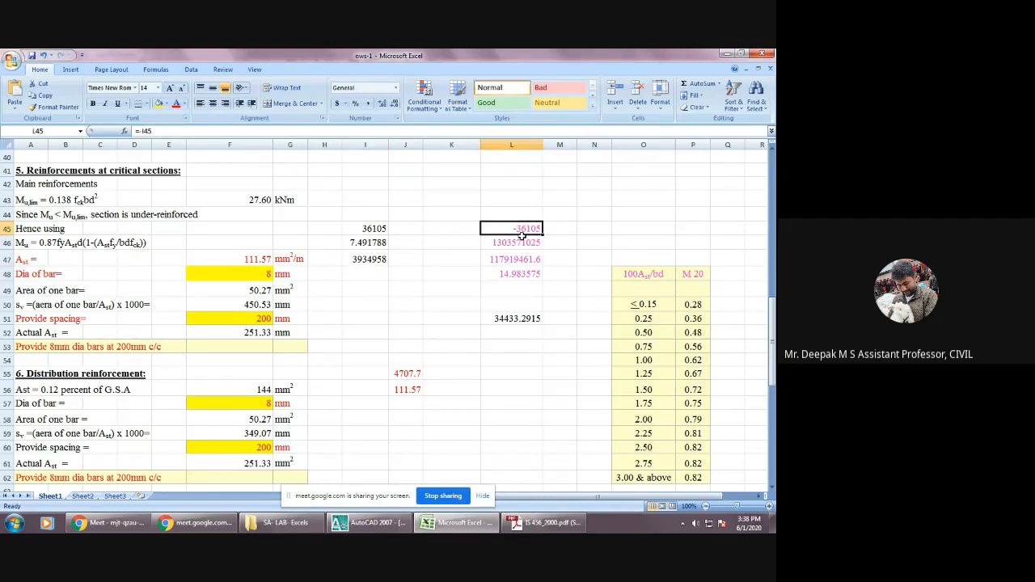
left_click(522, 244)
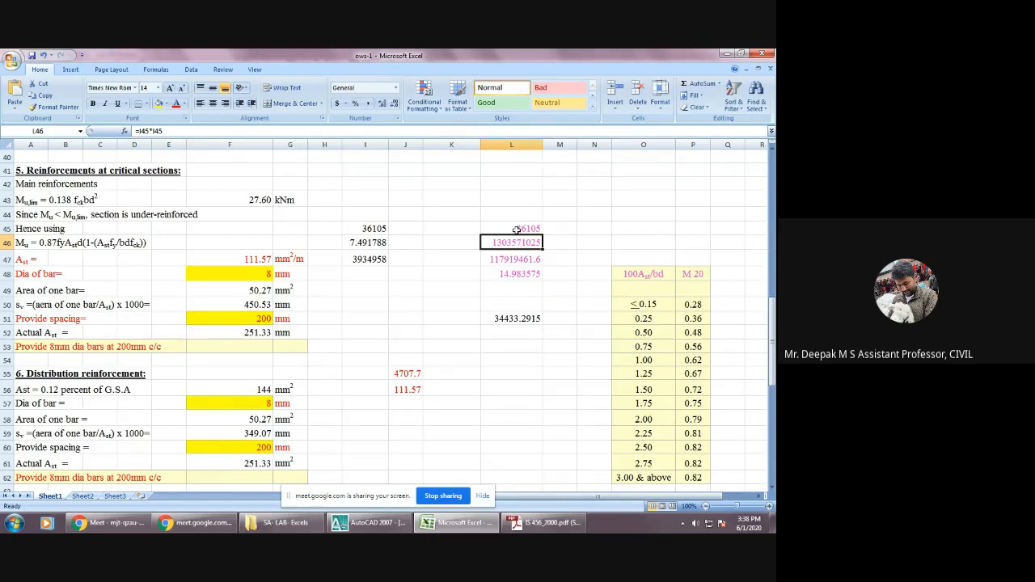
left_click(516, 230)
left_click(521, 244)
left_click(517, 258)
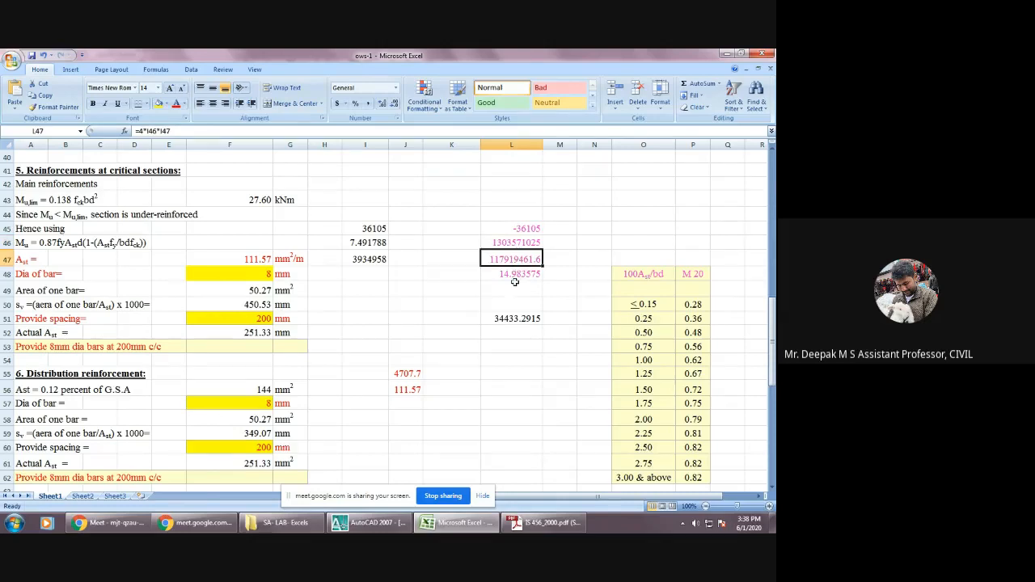
left_click(516, 275)
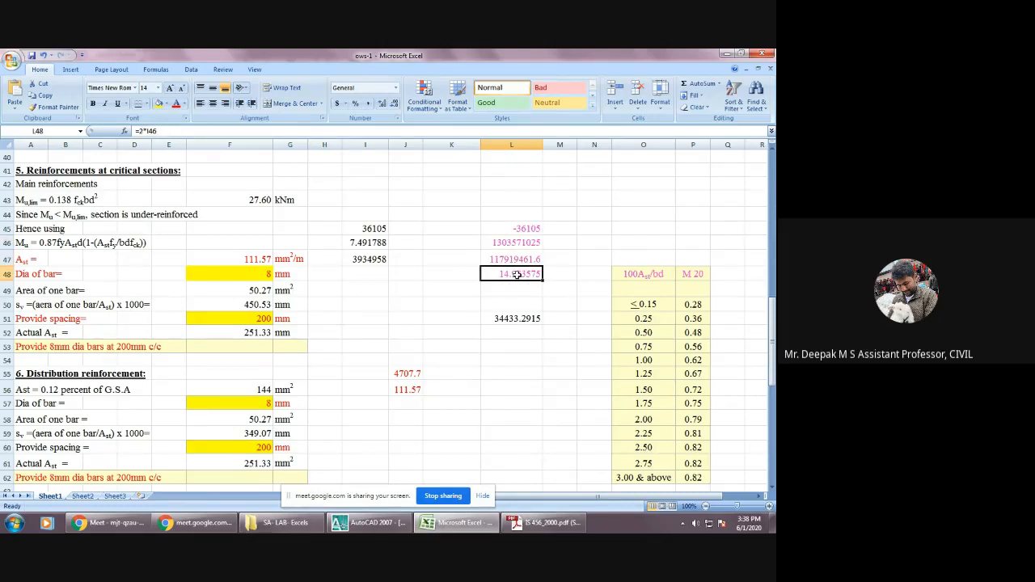
Check how the two Ast roots in J55 and J56 are built from L45, the square root in L51 and L48.
left_click(413, 375)
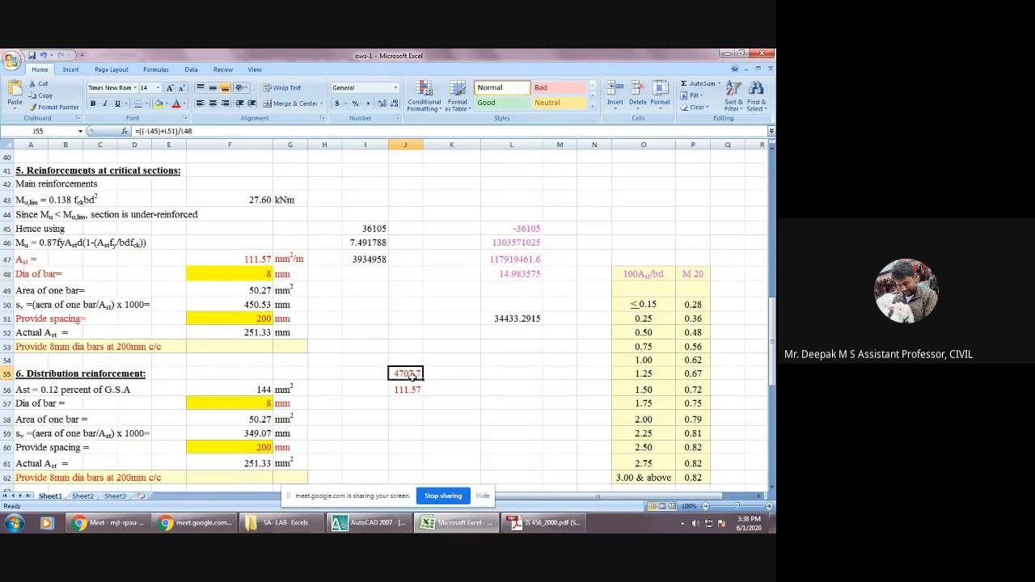
left_click(525, 319)
scroll(523, 307, "down", 3)
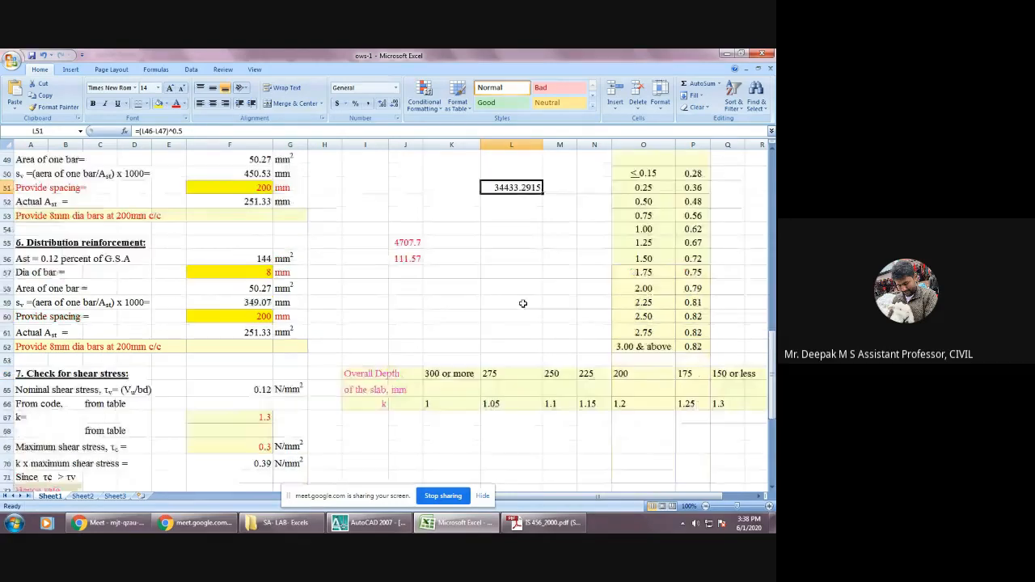
scroll(522, 304, "up", 2)
left_click(524, 186)
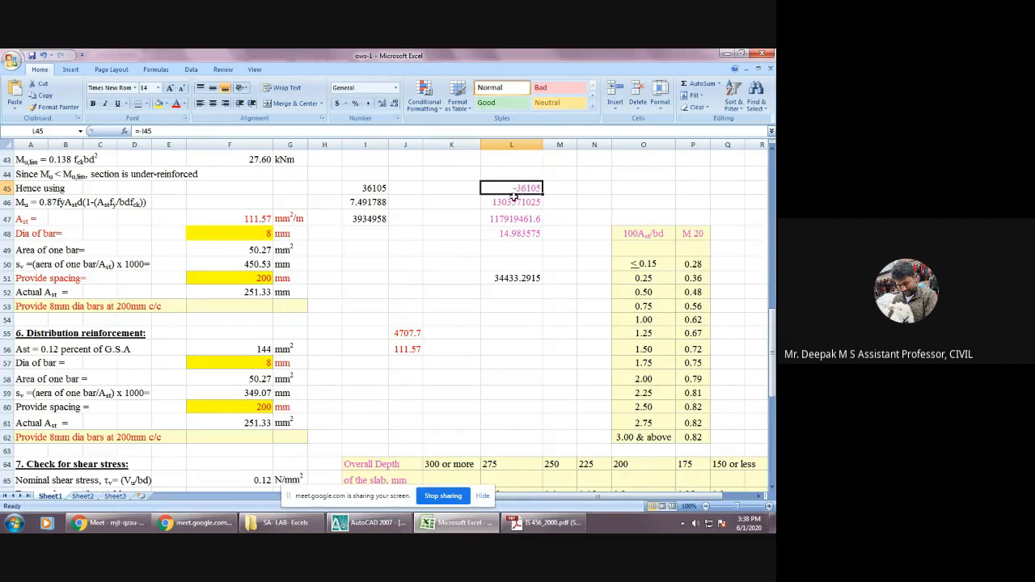
left_click(406, 333)
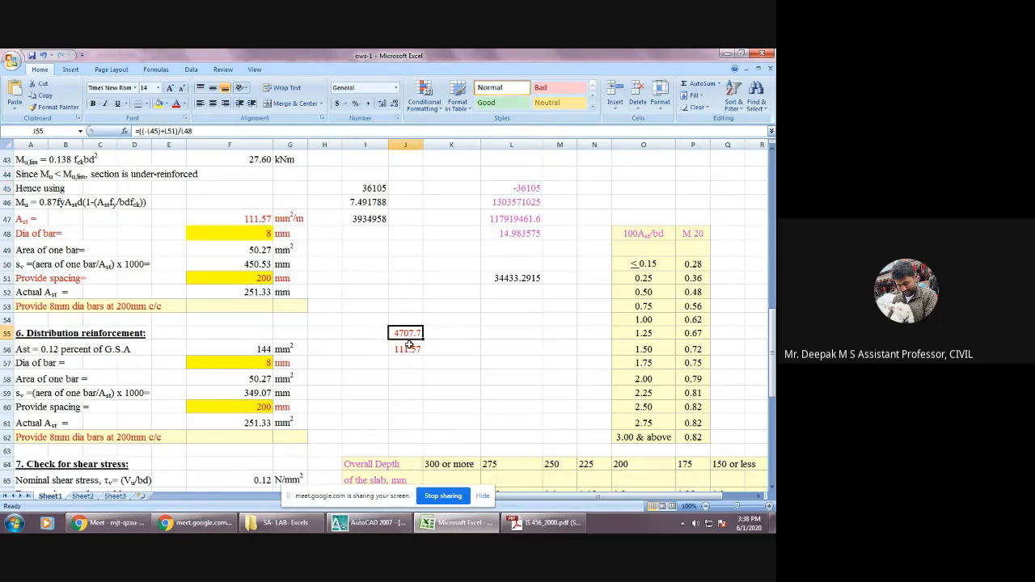
left_click(411, 348)
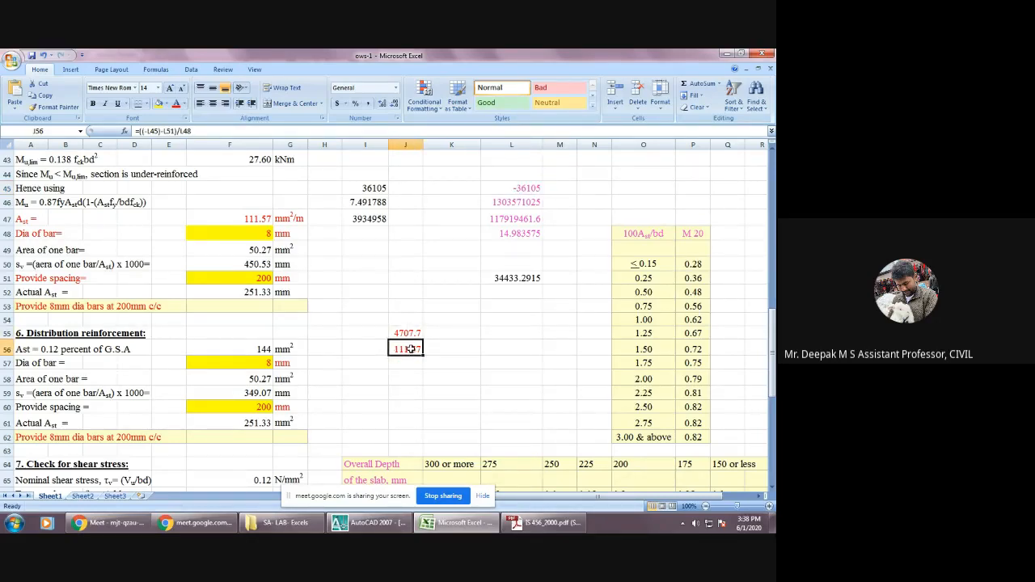
Inspect the square-root formula in L51 and the cells L46 and L47 it refers to.
double_click(511, 280)
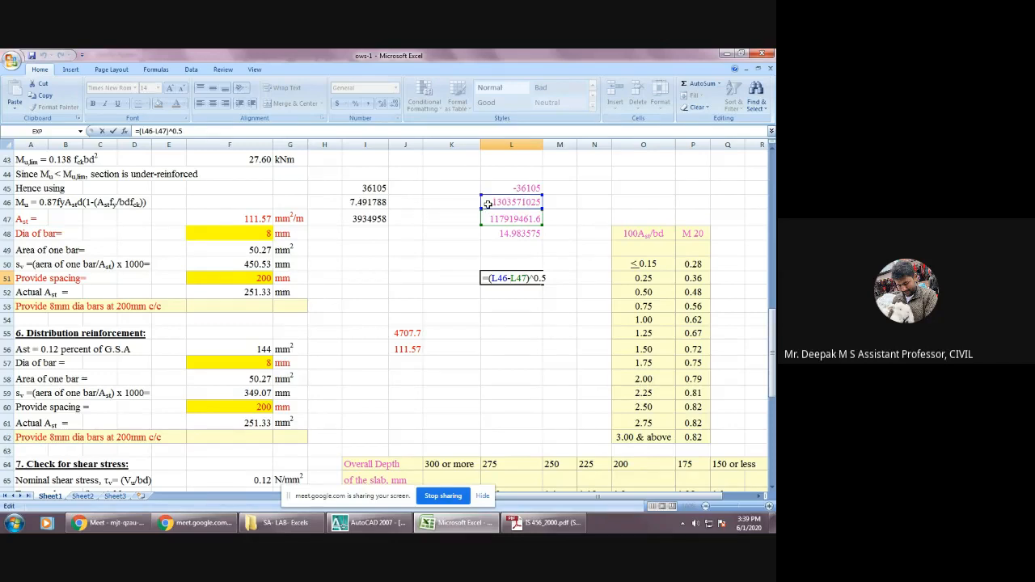
left_click(514, 245)
key("BackSpace")
key("BackSpace")
key("BackSpace")
key("Return")
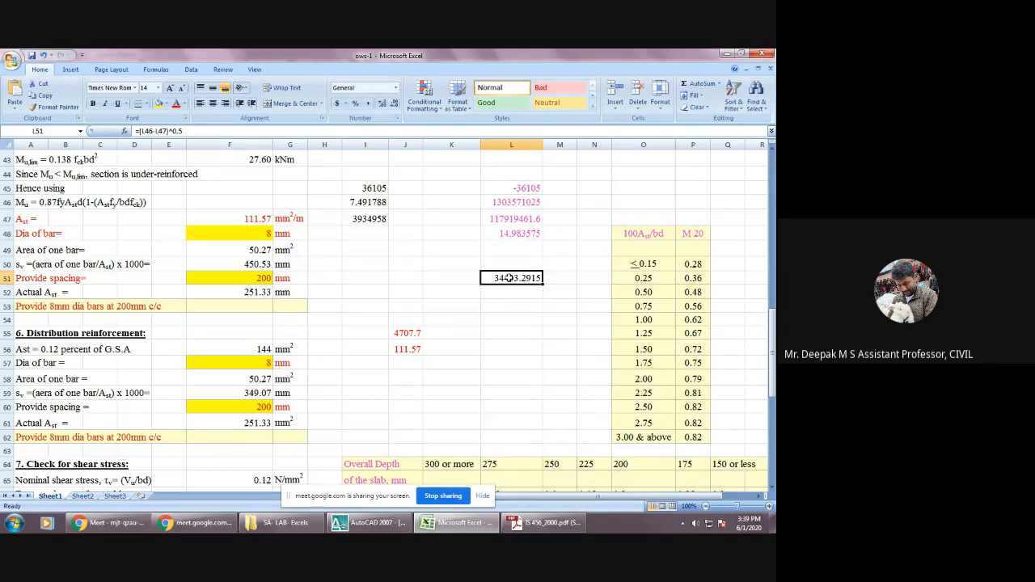
Compare the two roots in J55 and J56 with the Ast value adopted in F47.
left_click(415, 332)
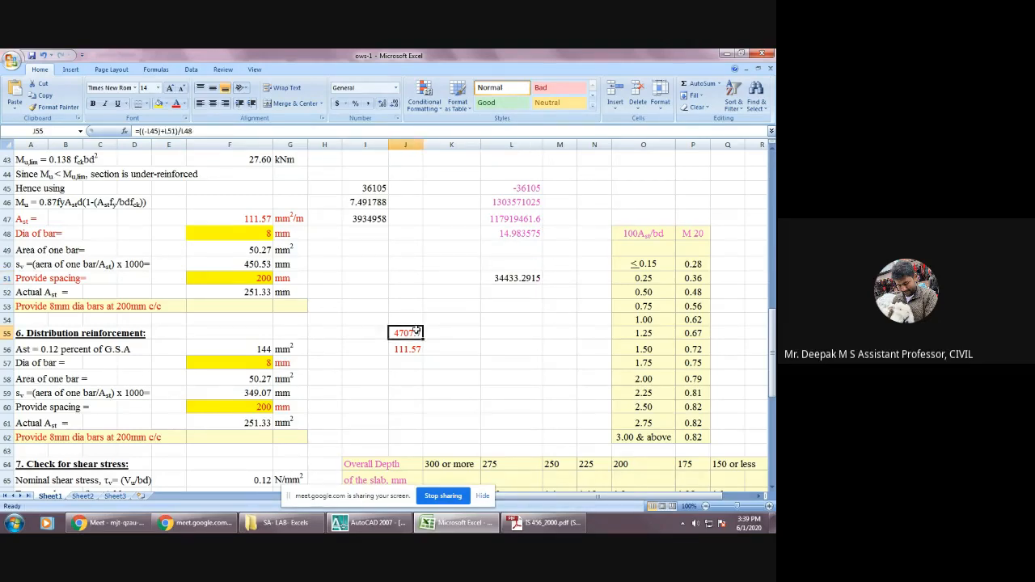
left_click(414, 350)
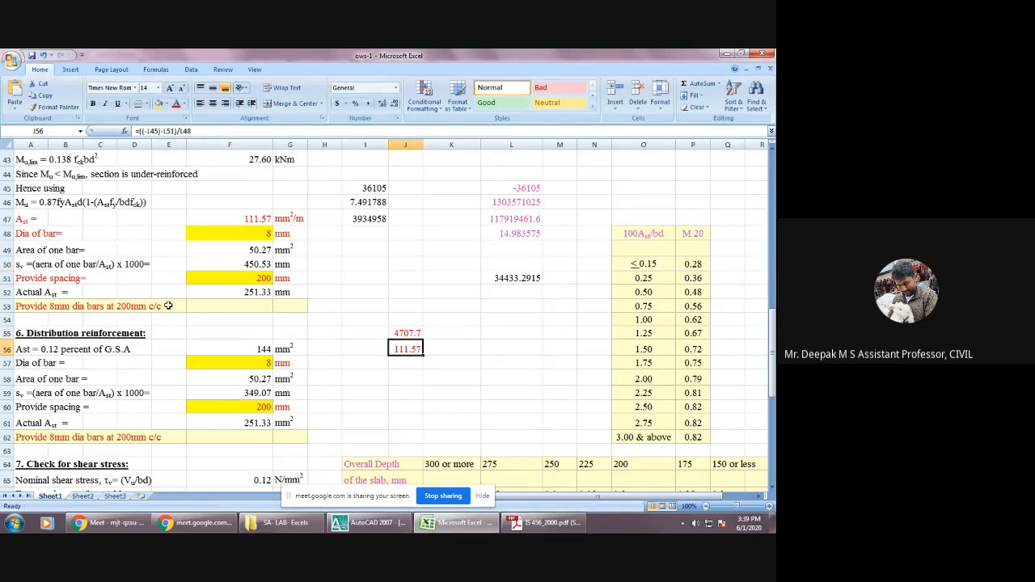
left_click(248, 220)
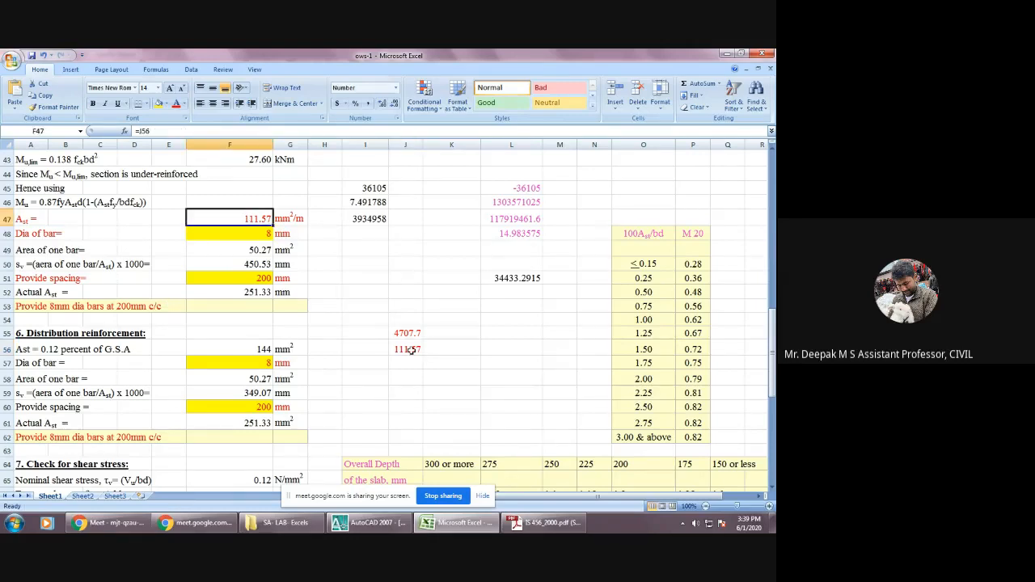
left_click(411, 350)
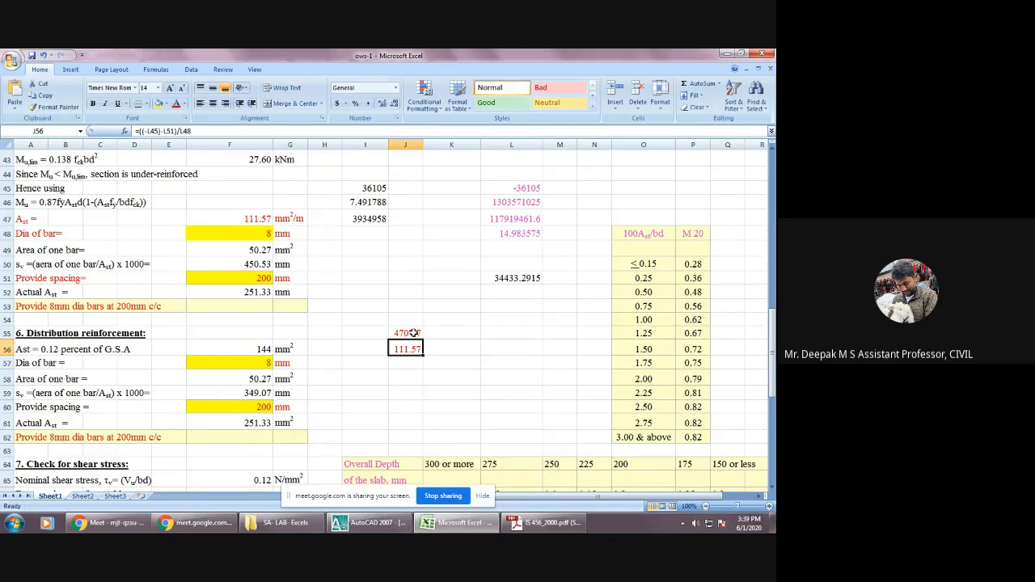
left_click(257, 218)
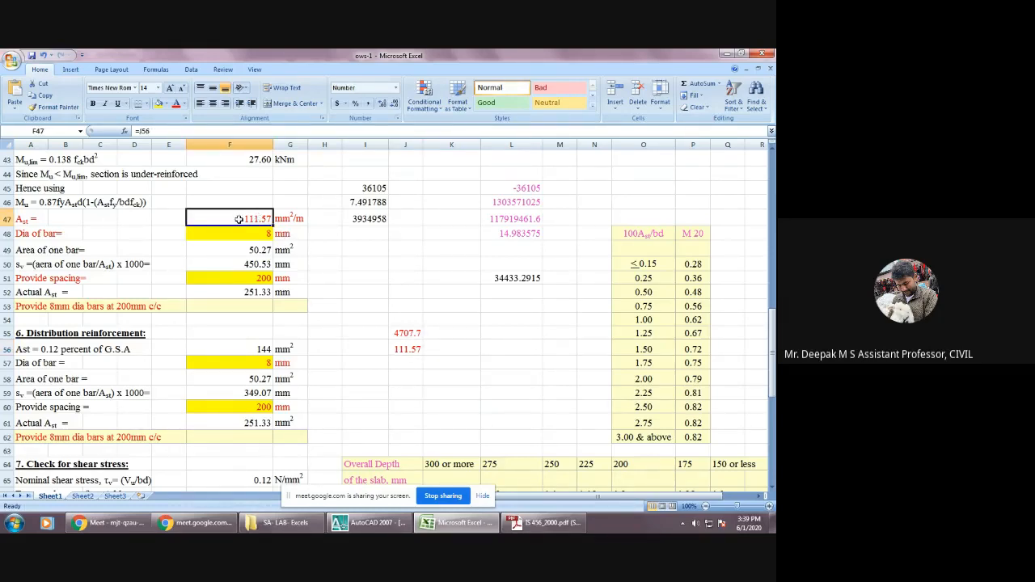
Review the =J56 link in Ast cell F47, then root J56 and the quadratic terms in I45, L51, L48, L47 and L46.
type("=J56")
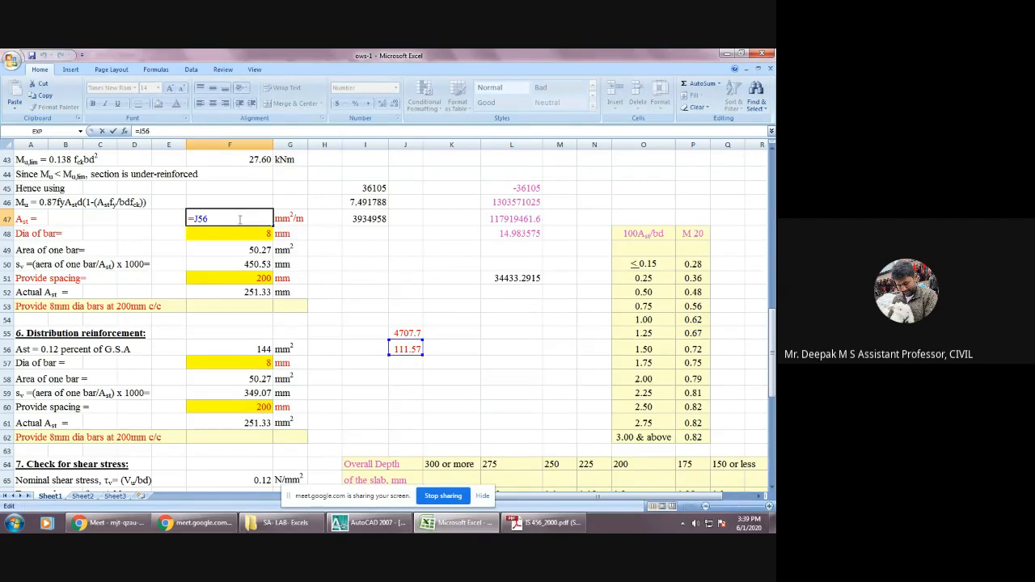
key("ctrl+Return")
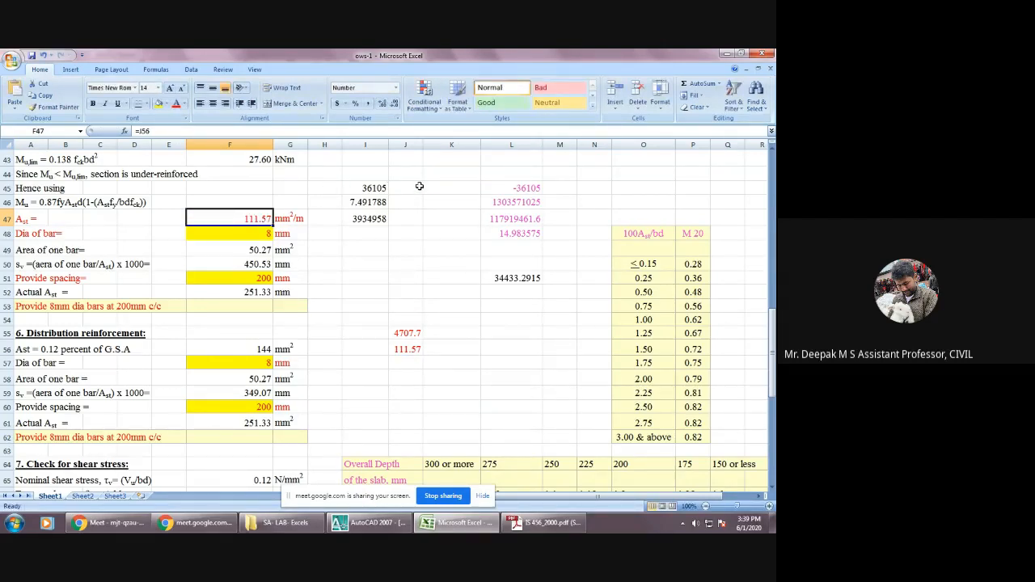
left_click(369, 186)
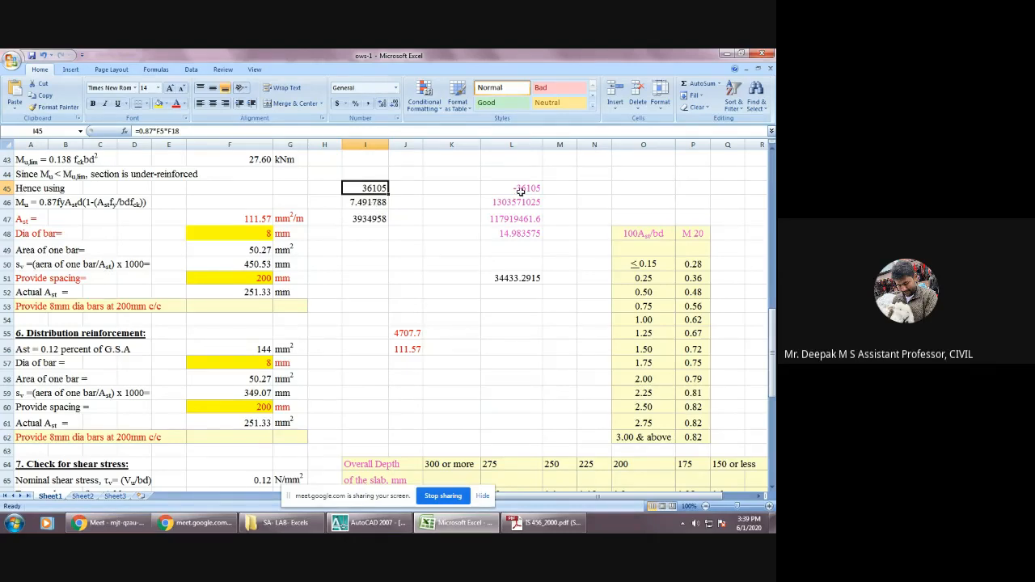
left_click(412, 349)
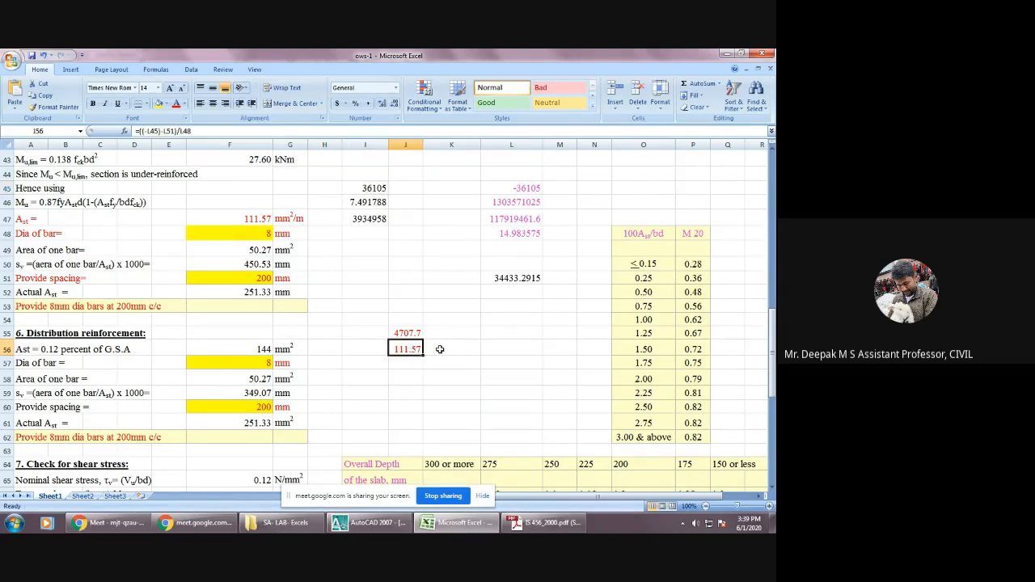
left_click(512, 277)
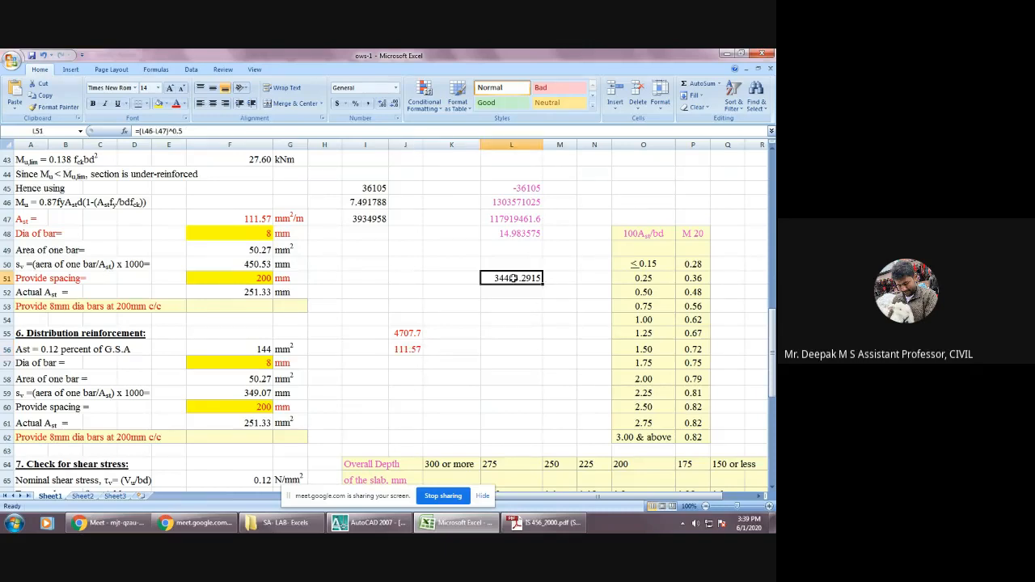
left_click(517, 233)
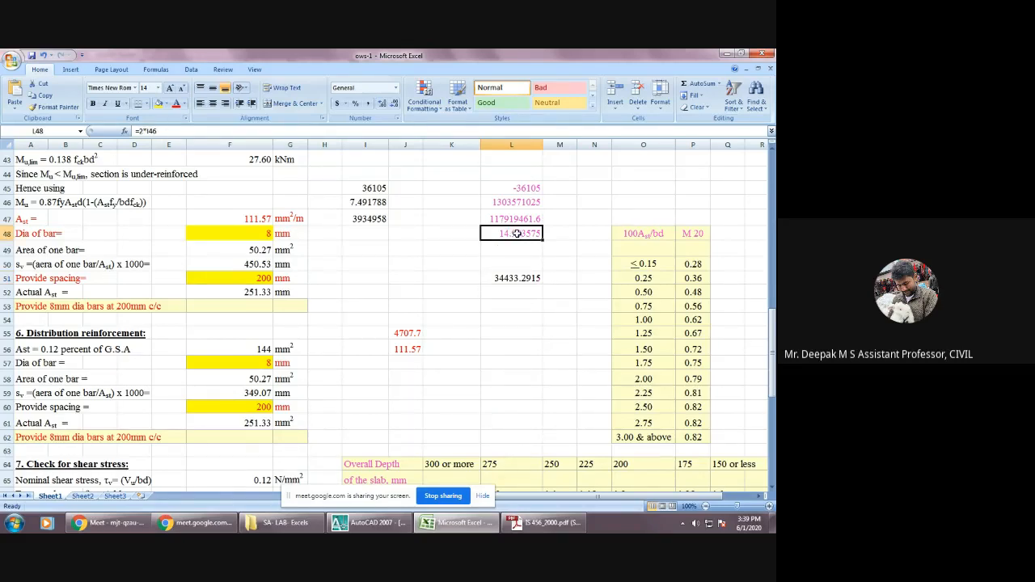
left_click(515, 219)
left_click(514, 204)
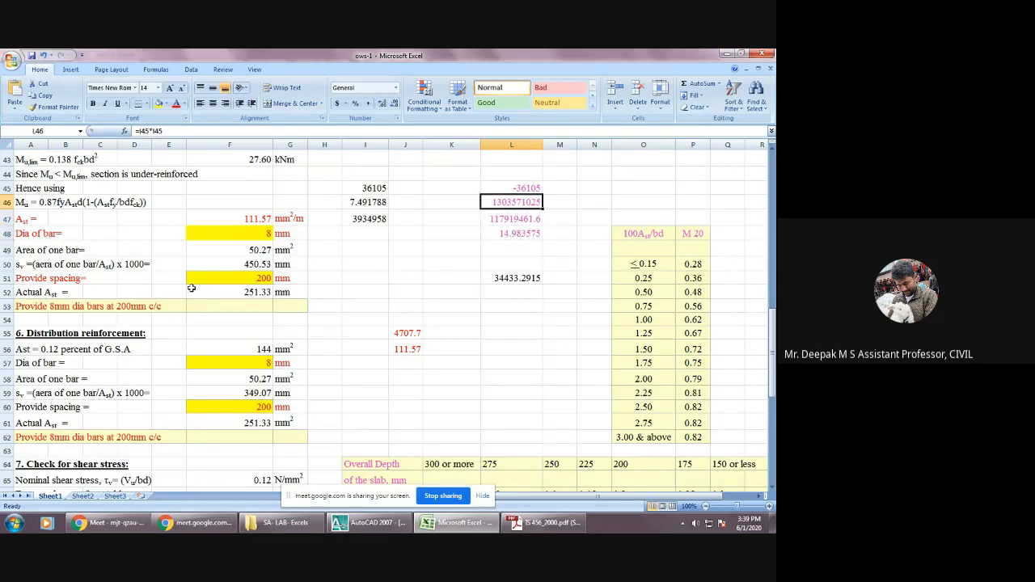
Check how the bar spacing in F50 is calculated from Ast in F47, bar diameter in F48 and bar area in F49.
left_click(262, 219)
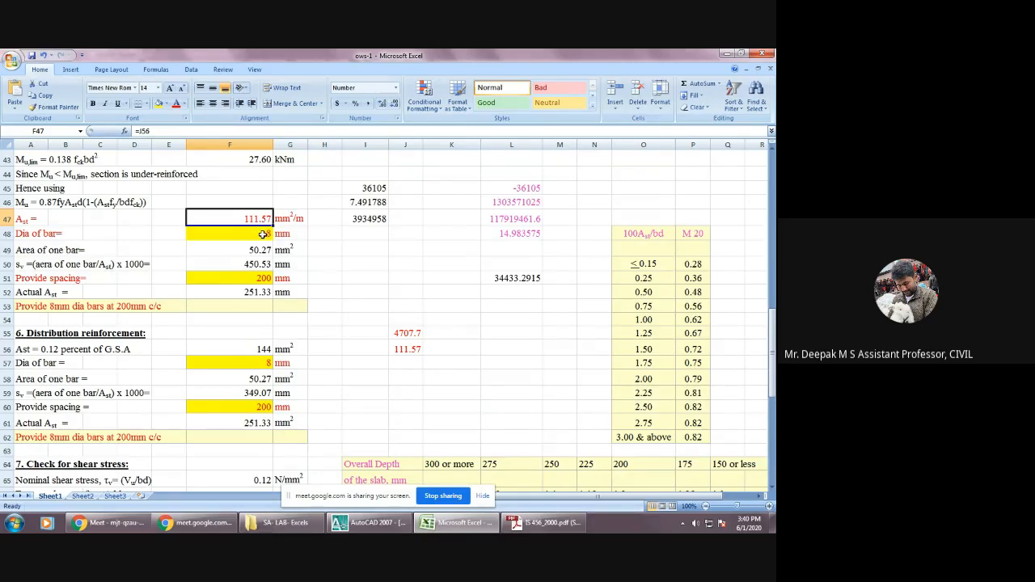
left_click(263, 233)
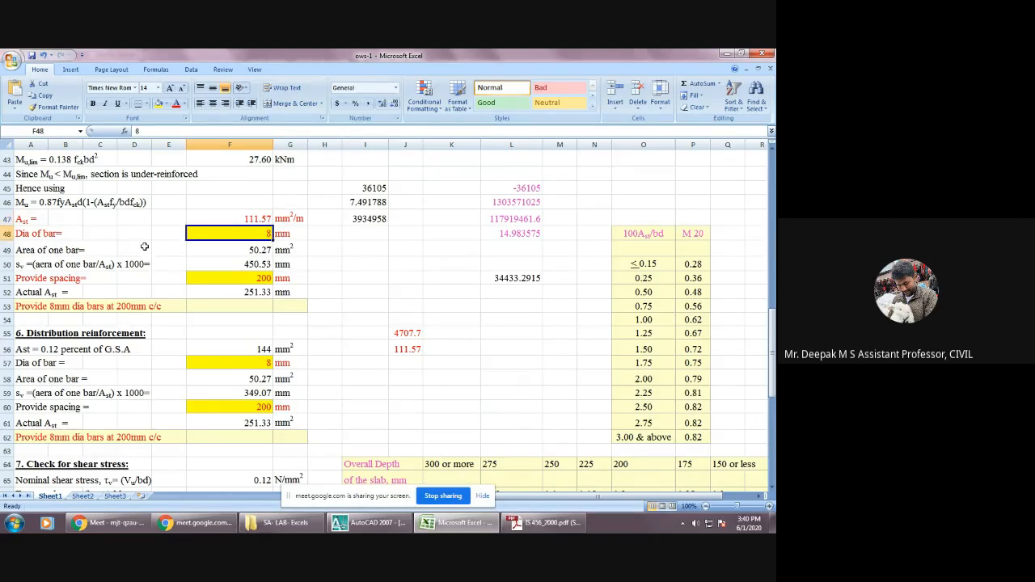
left_click(250, 250)
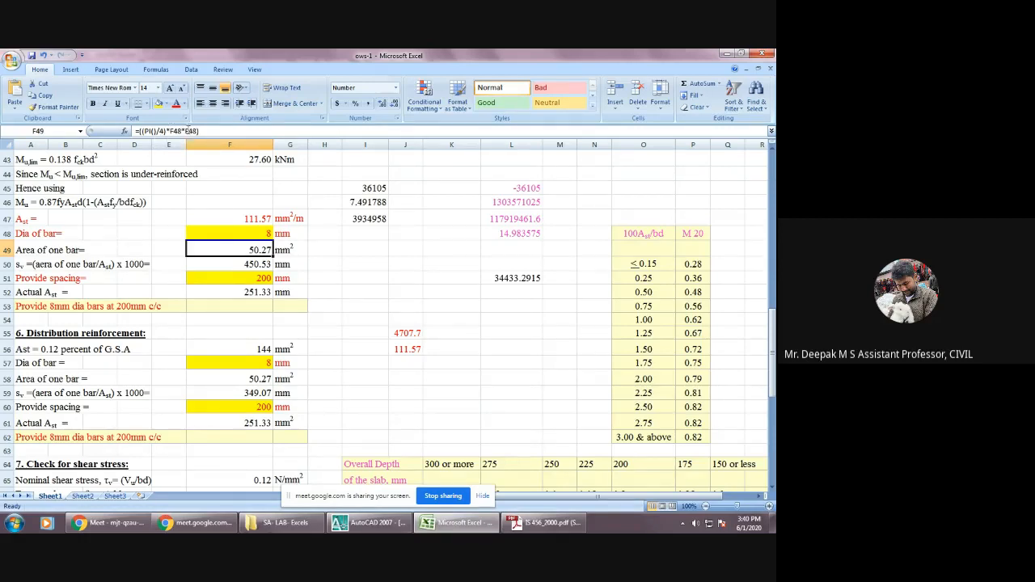
left_click(237, 264)
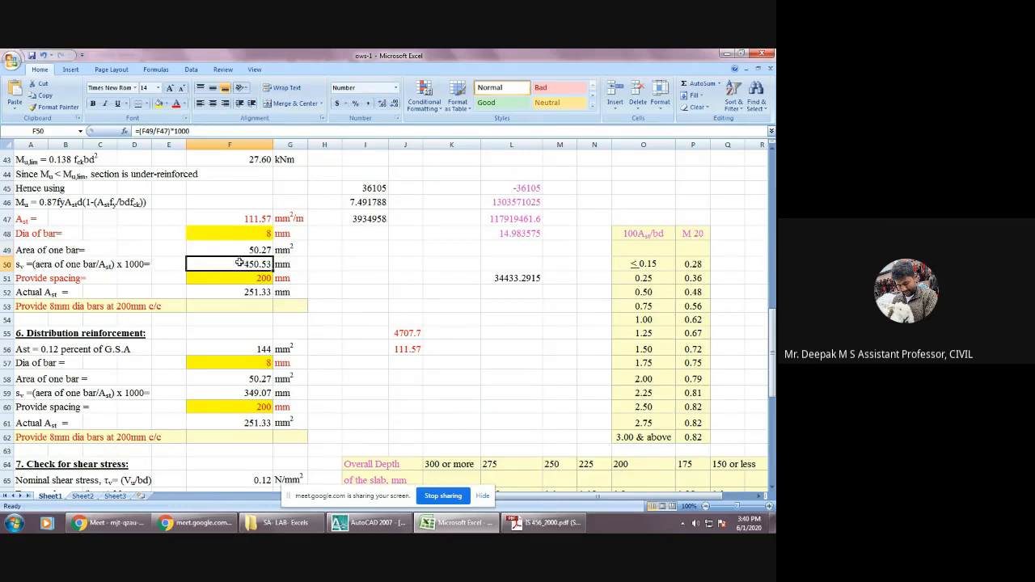
left_click(263, 218)
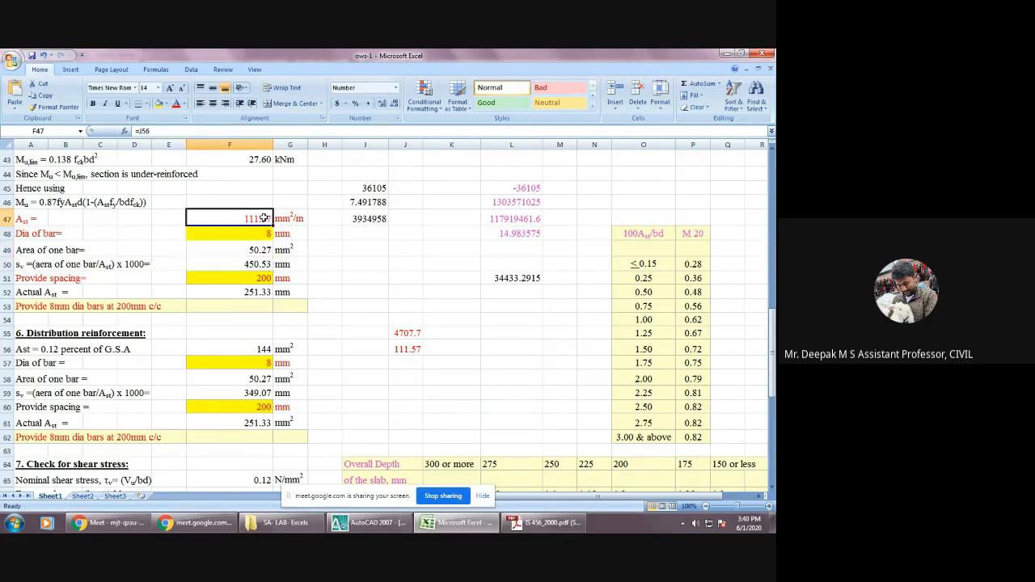
left_click(252, 266)
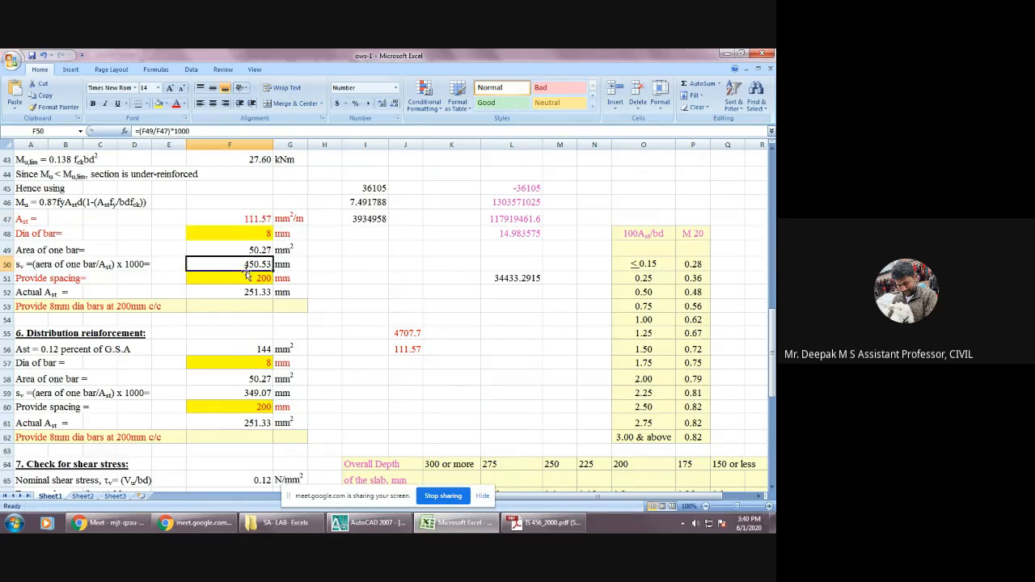
Inspect the provided spacing in F51 and the actual Ast formula in F52 with the cells it refers to.
scroll(246, 275, "down", 1)
left_click(257, 235)
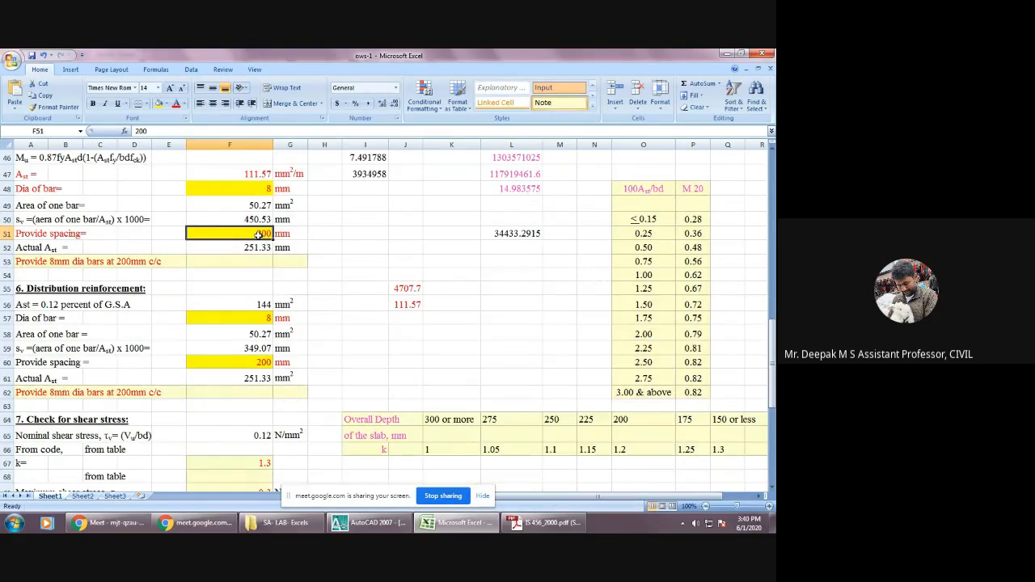
double_click(255, 247)
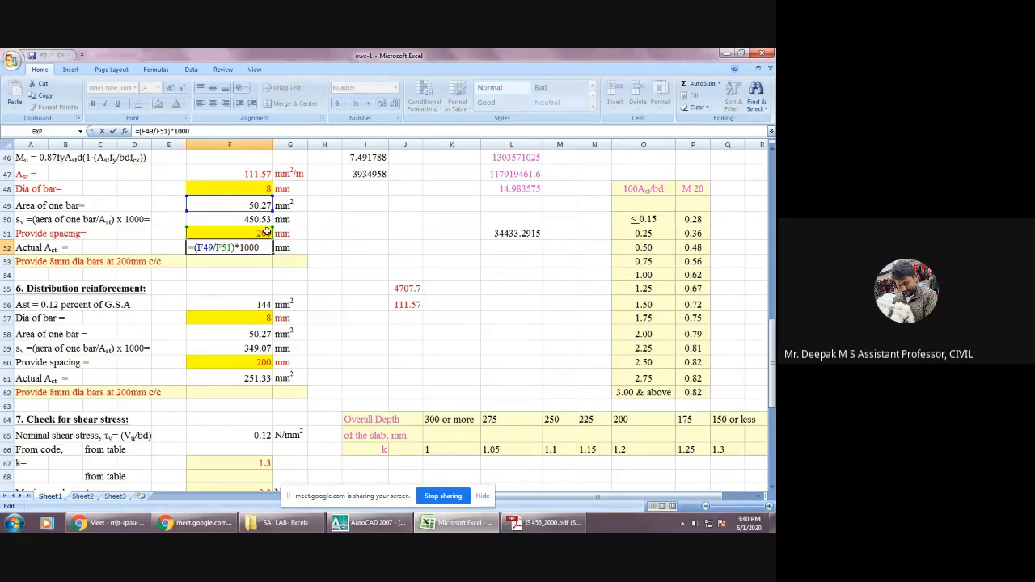
key("Escape")
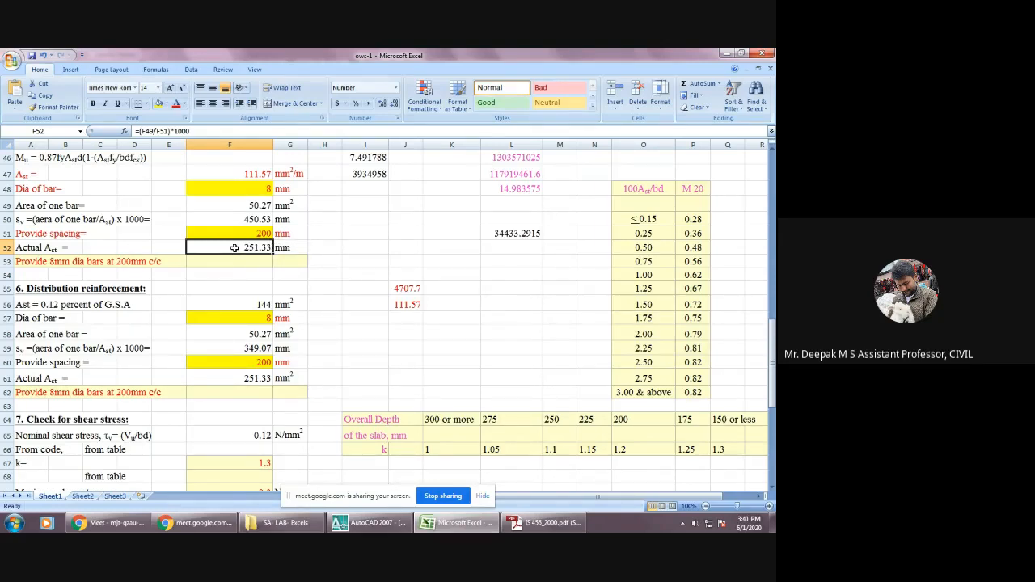
double_click(235, 248)
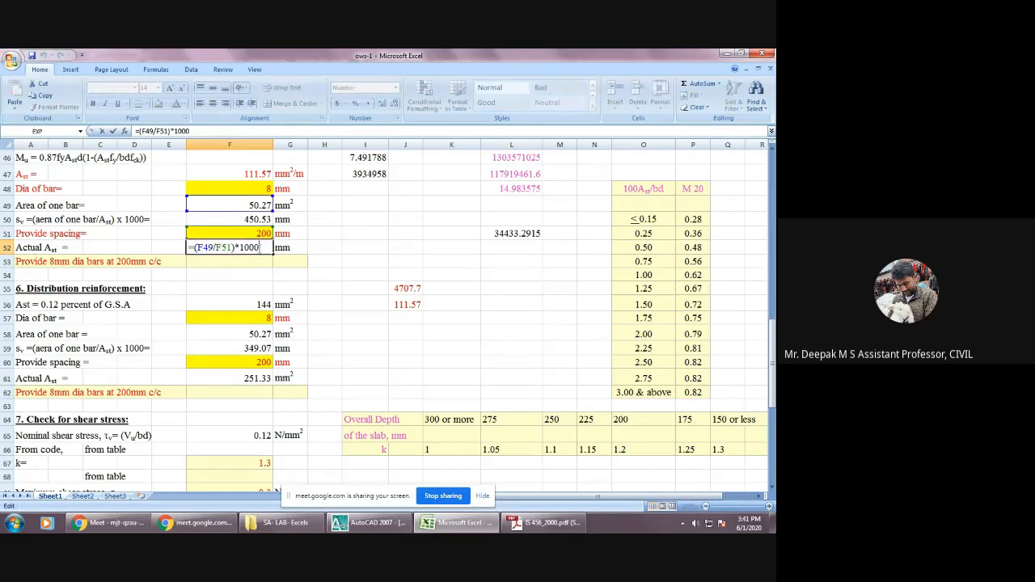
key("Escape")
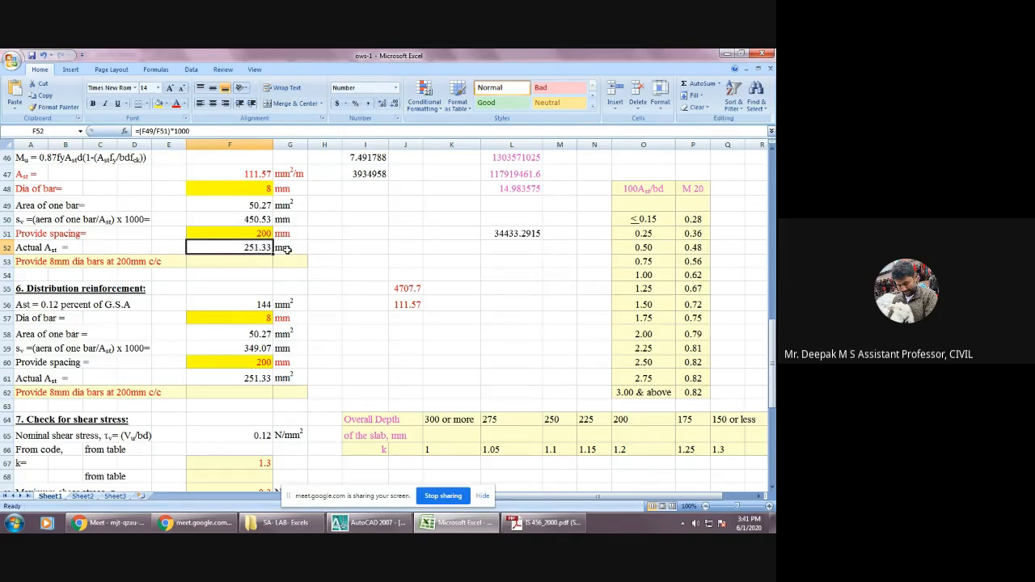
Correct the unit of the main reinforcement's actual Ast in G52 by copying mm² from G61.
left_click(285, 378)
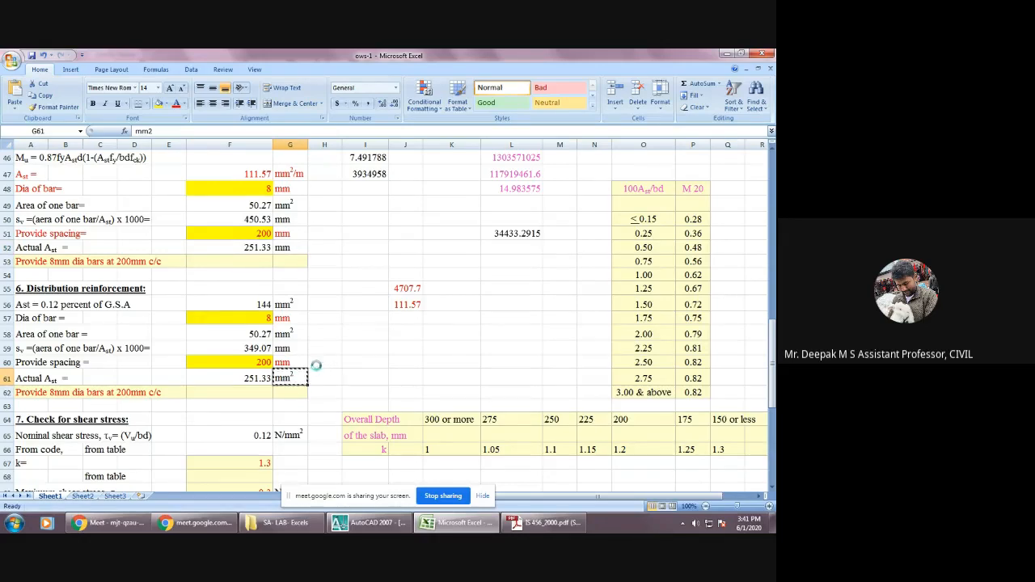
key("ctrl+c")
left_click(290, 246)
key("ctrl+v")
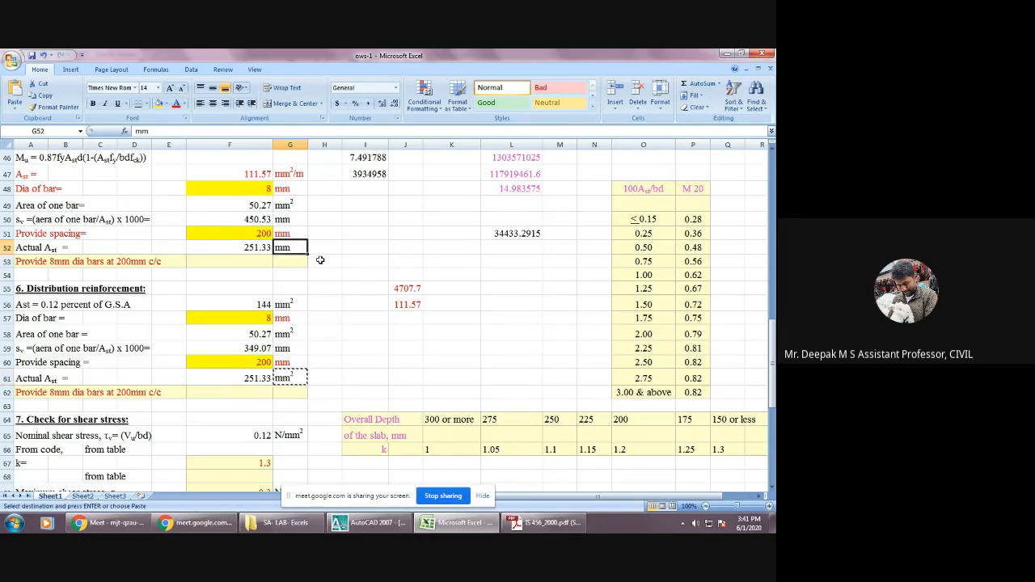
left_click(263, 264)
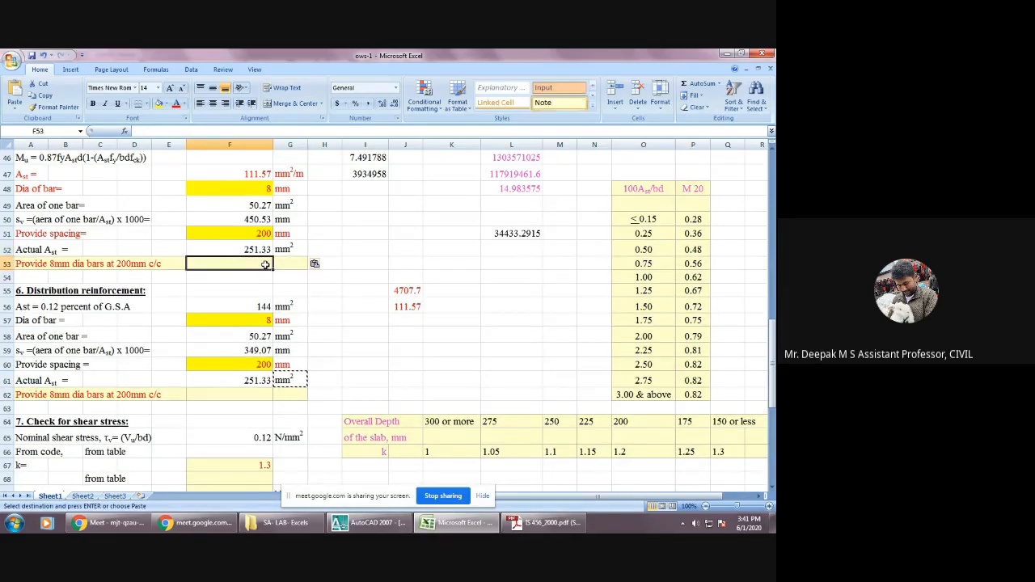
left_click(264, 252)
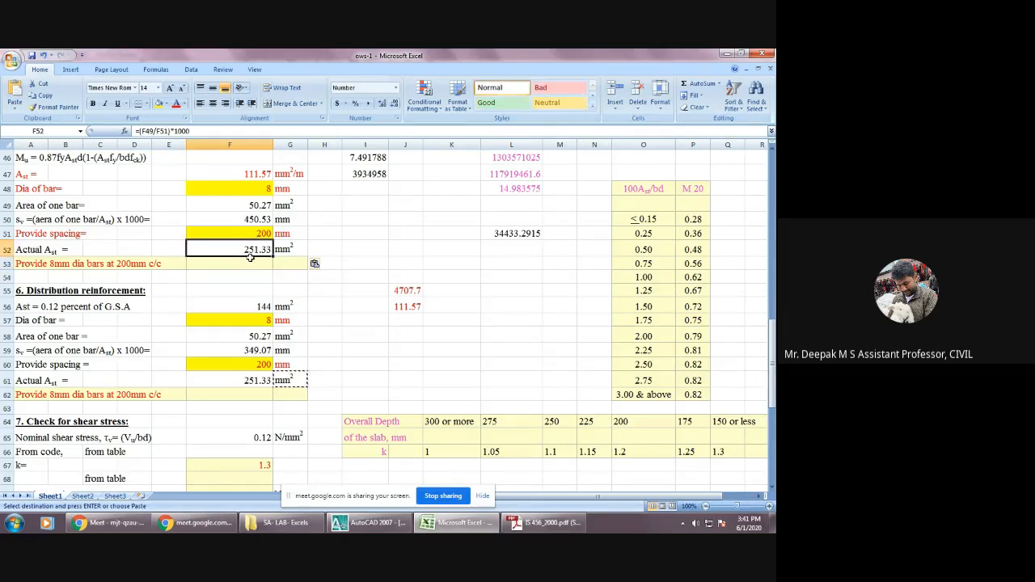
key("Escape")
Set the main reinforcement's provided spacing in F51 to 100 mm to test its effect on the actual Ast.
left_click(272, 234)
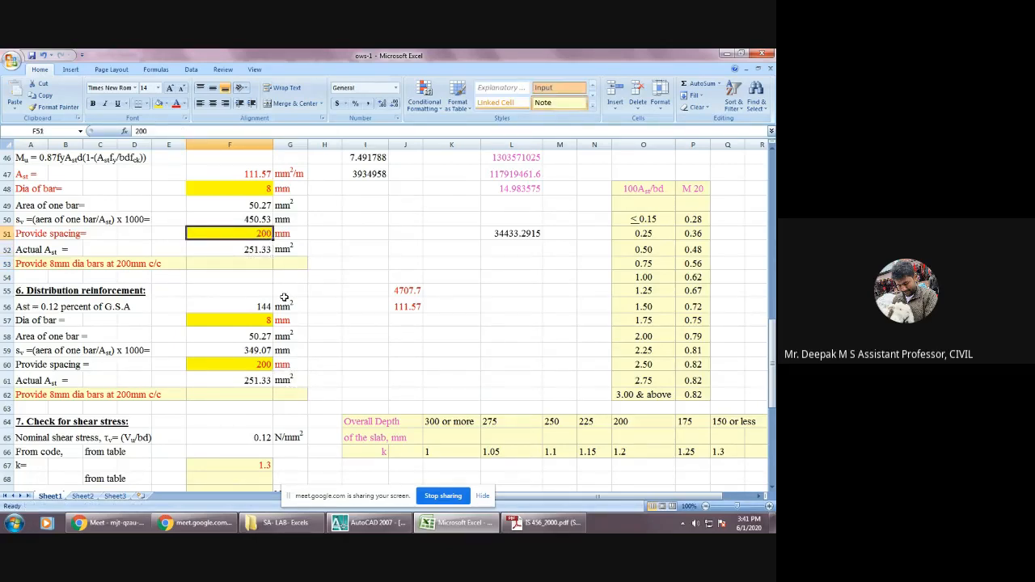
left_click(264, 252)
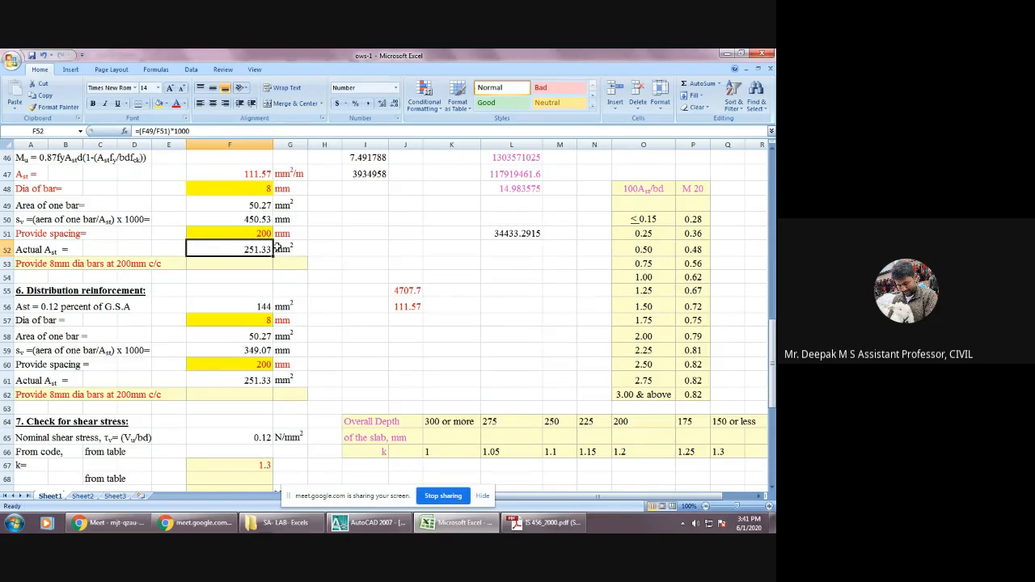
key("Up")
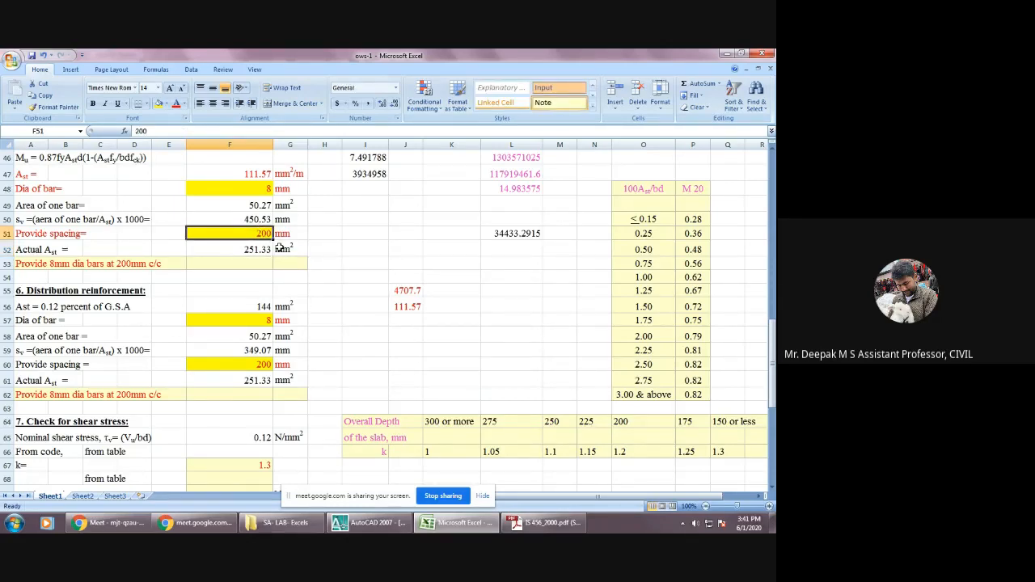
type("100")
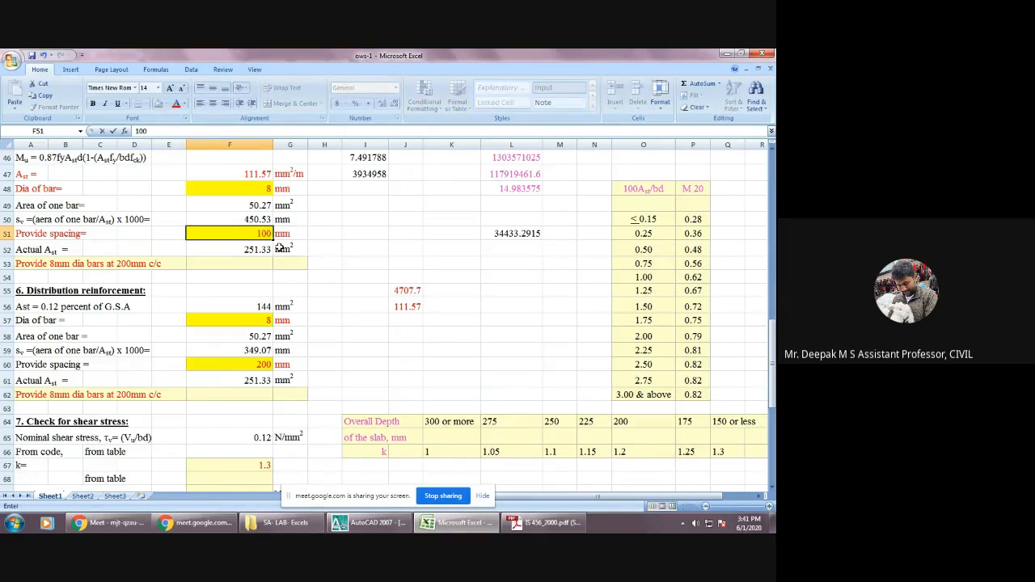
key("Return")
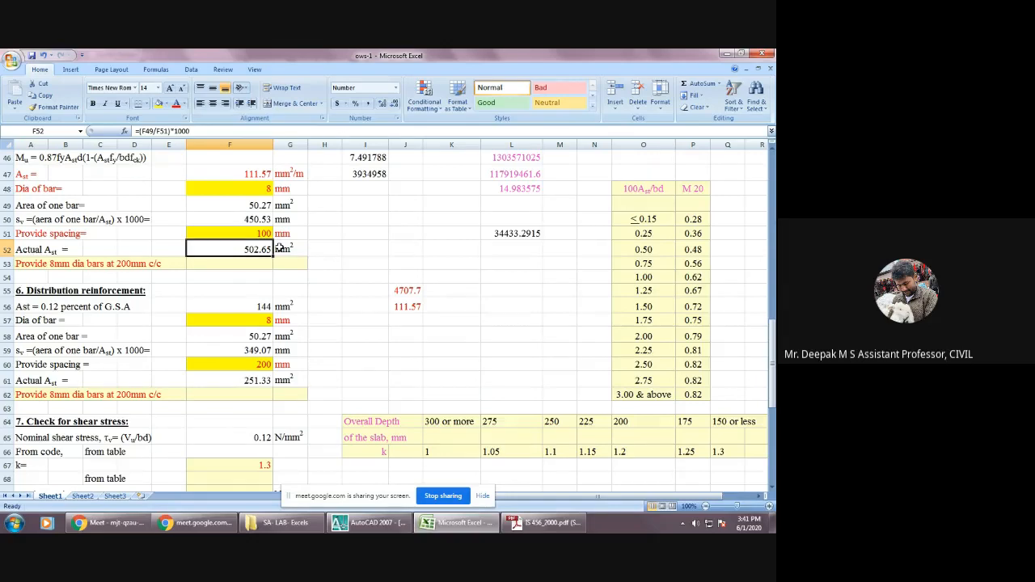
Restore the main reinforcement's provided spacing in F51 to 200 mm.
key("Up")
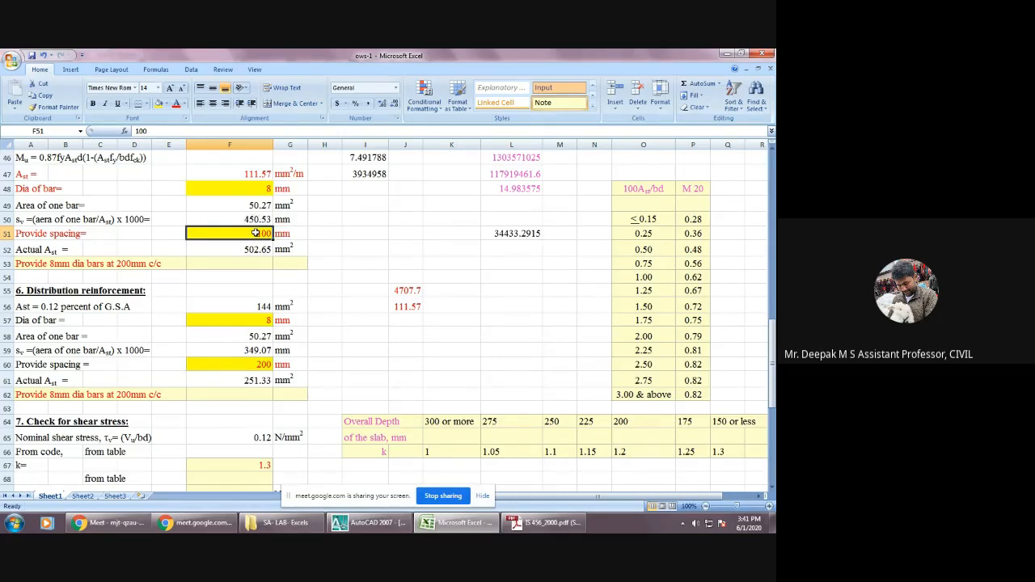
type("200")
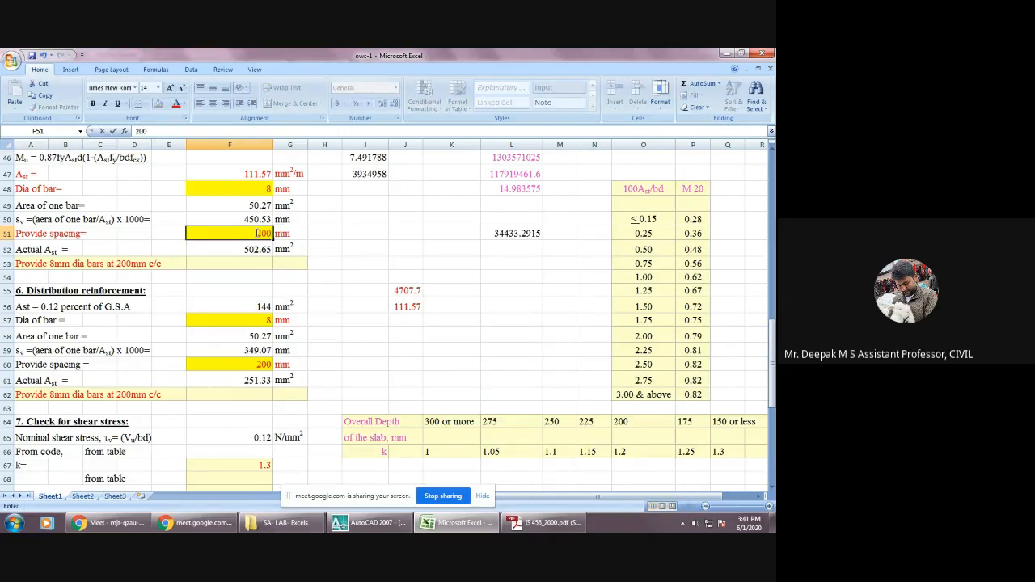
key("Return")
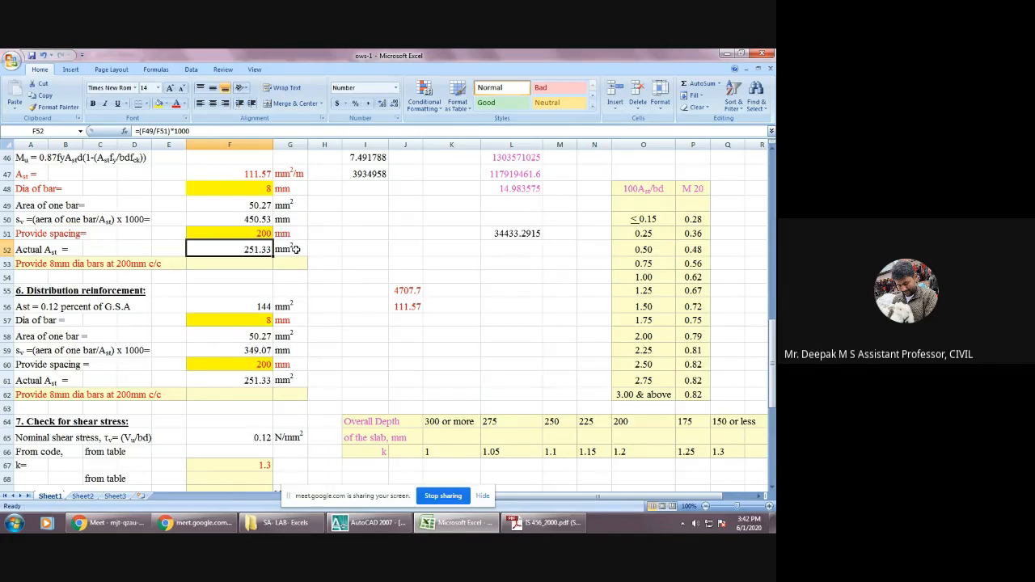
Review the actual Ast in F52 and the provided spacing in F51 against the main reinforcement calculations above them.
left_click(246, 267)
left_click(256, 249)
scroll(255, 249, "down", 1)
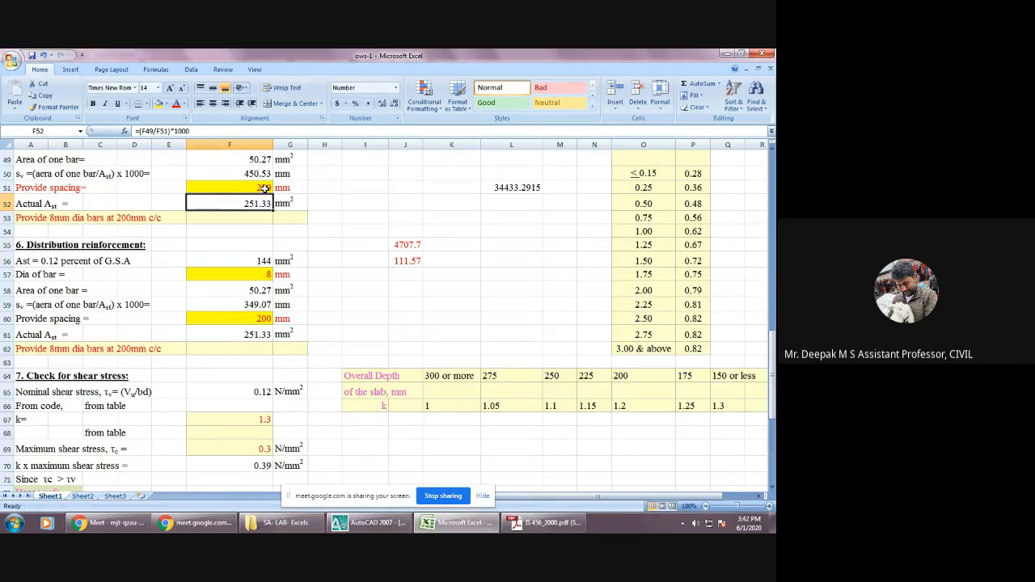
scroll(265, 188, "up", 1)
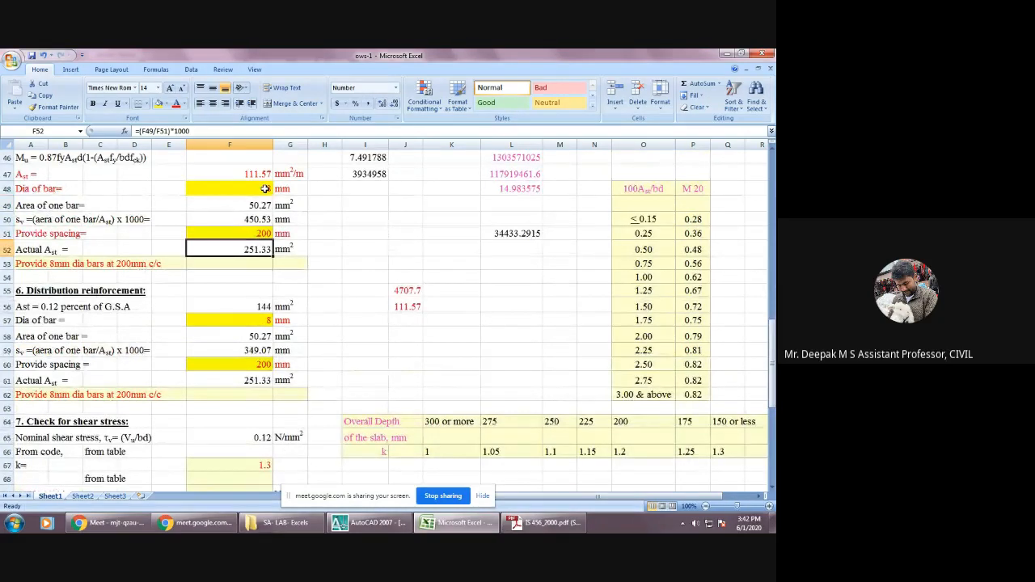
left_click(262, 236)
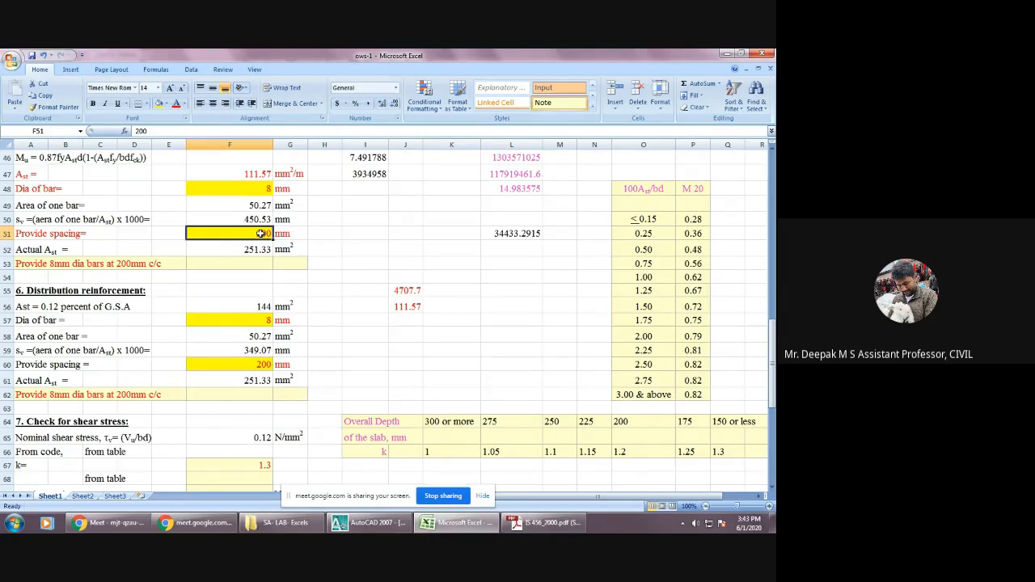
scroll(260, 233, "down", 1)
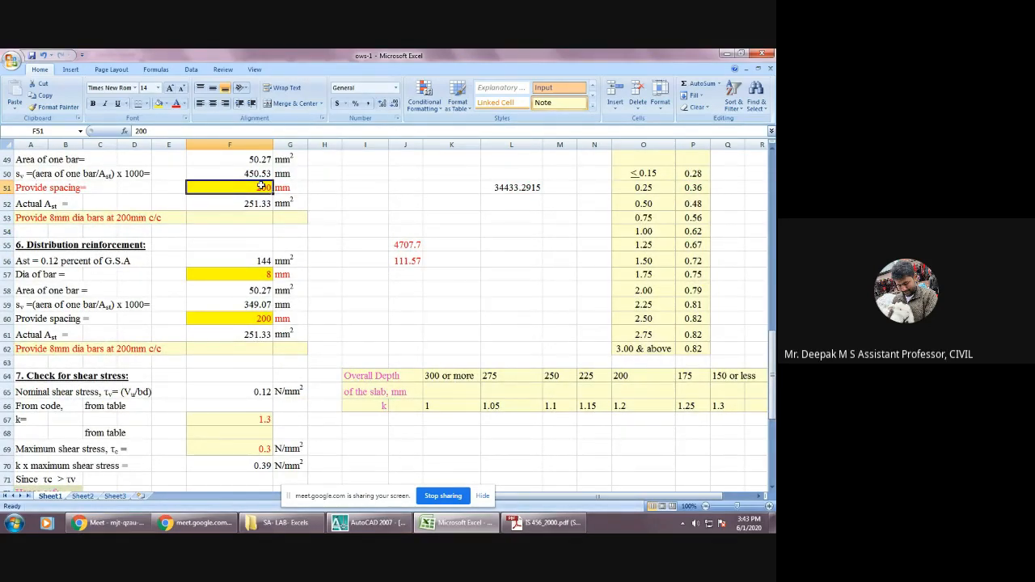
scroll(265, 201, "up", 2)
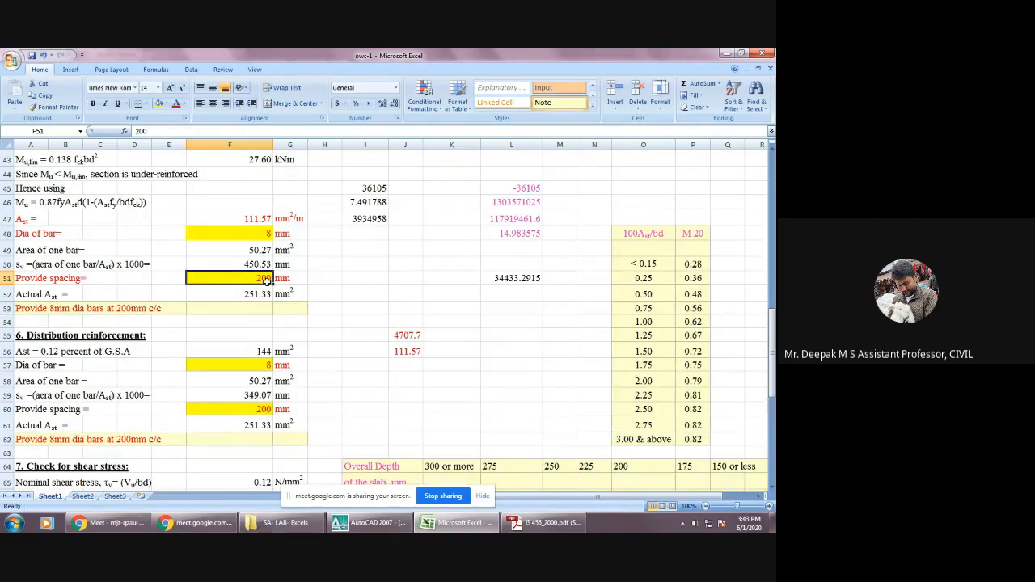
Review the distribution reinforcement section, checking bar diameter, area of one bar, required spacing, provided spacing and actual Ast in F57 to F61.
scroll(266, 286, "down", 3)
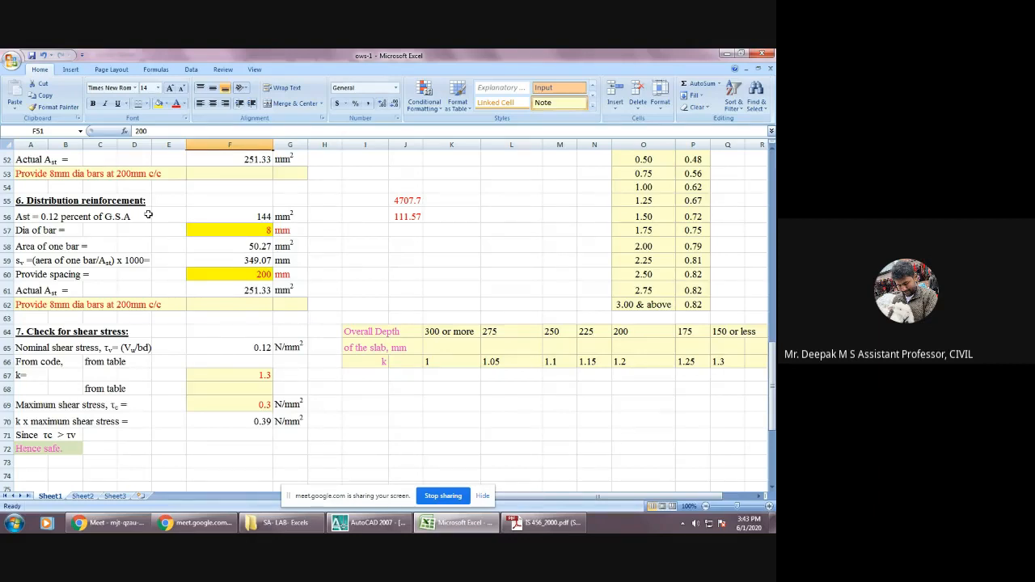
left_click(231, 232)
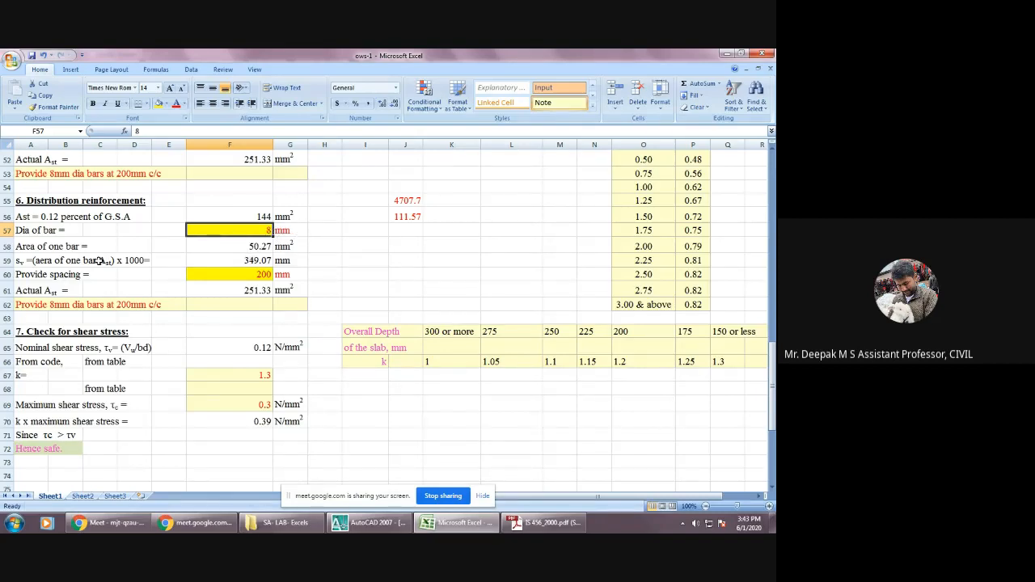
left_click(260, 247)
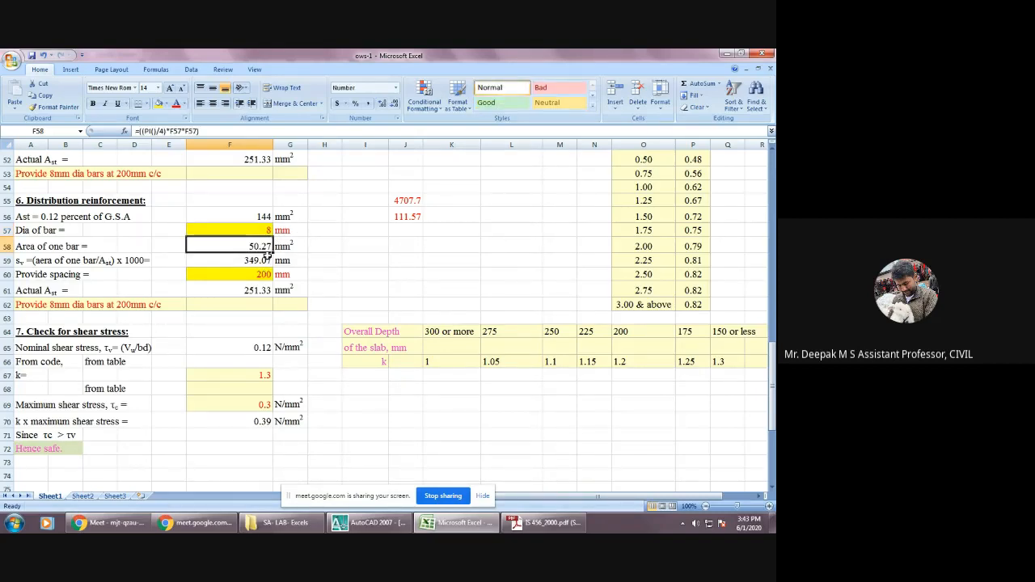
left_click(259, 261)
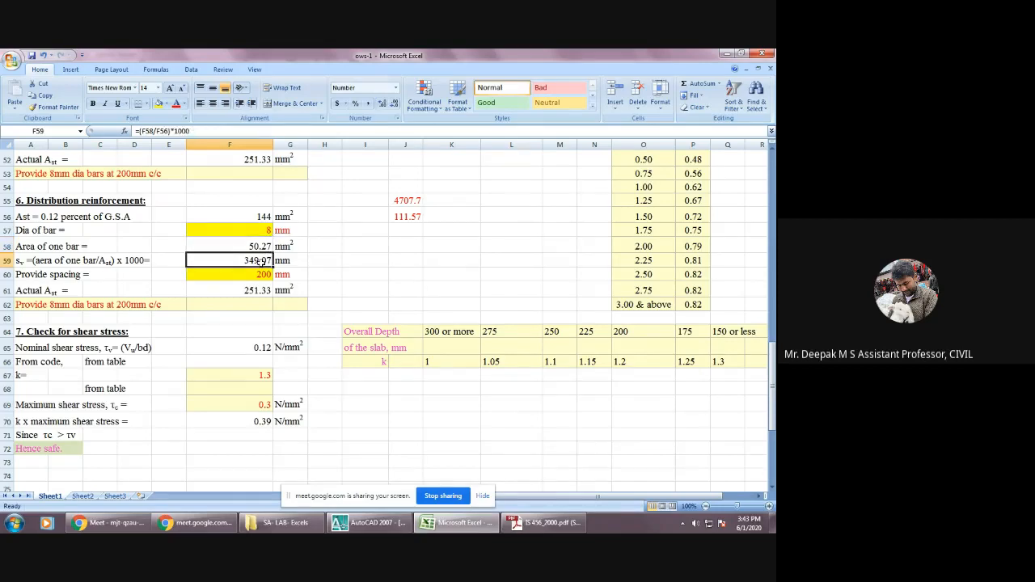
left_click(264, 275)
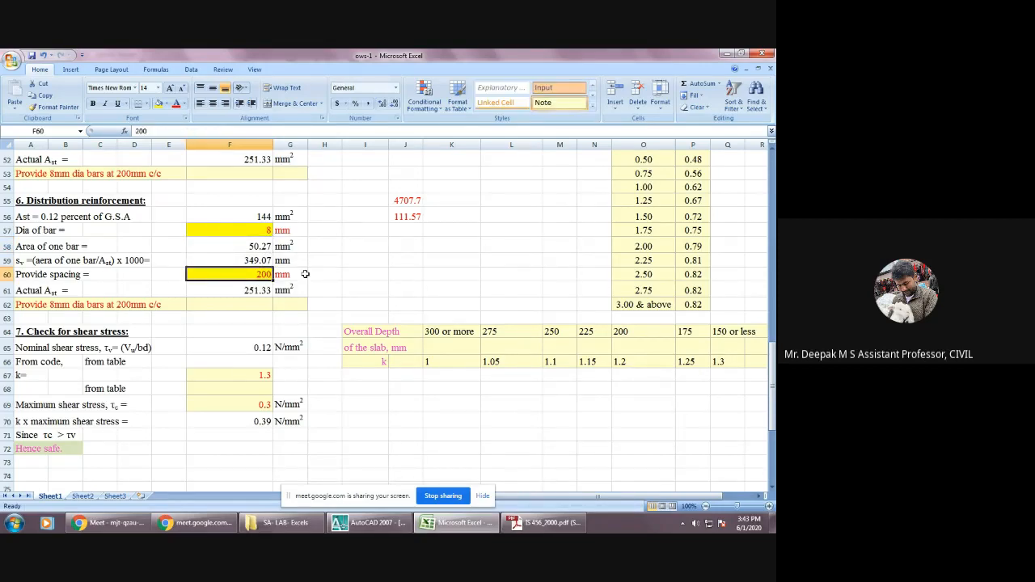
left_click(264, 291)
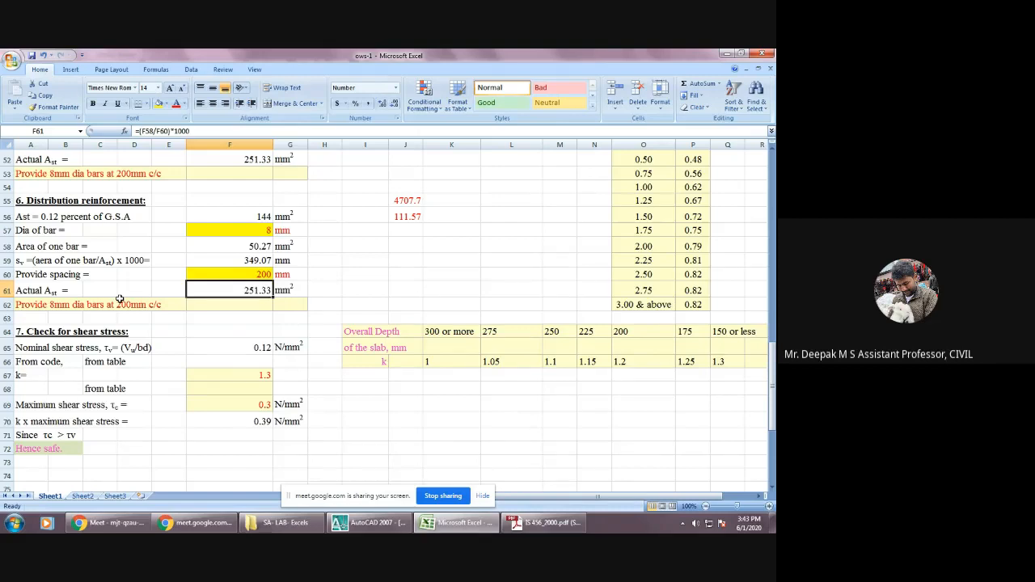
scroll(120, 299, "down", 1)
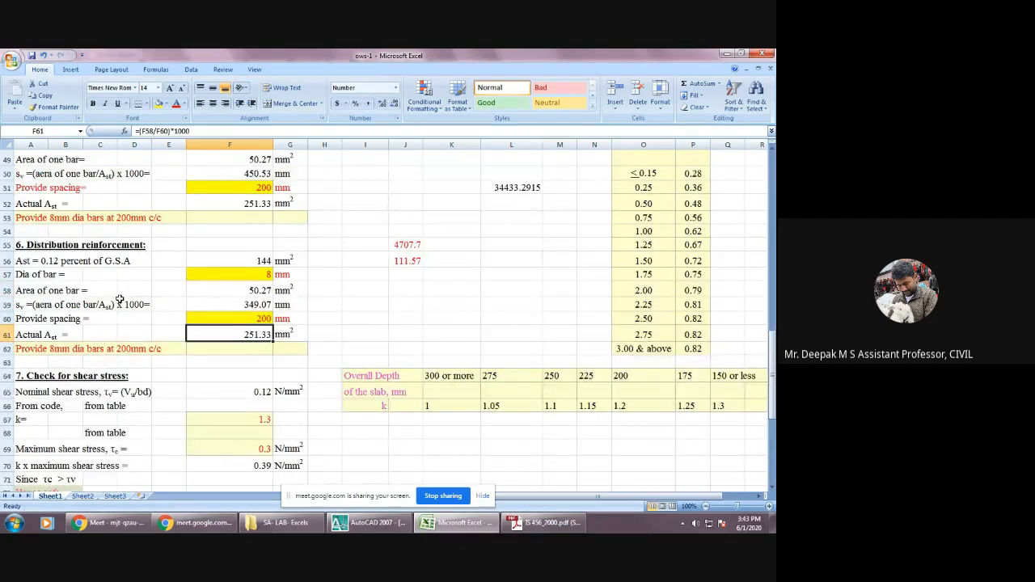
scroll(120, 299, "up", 1)
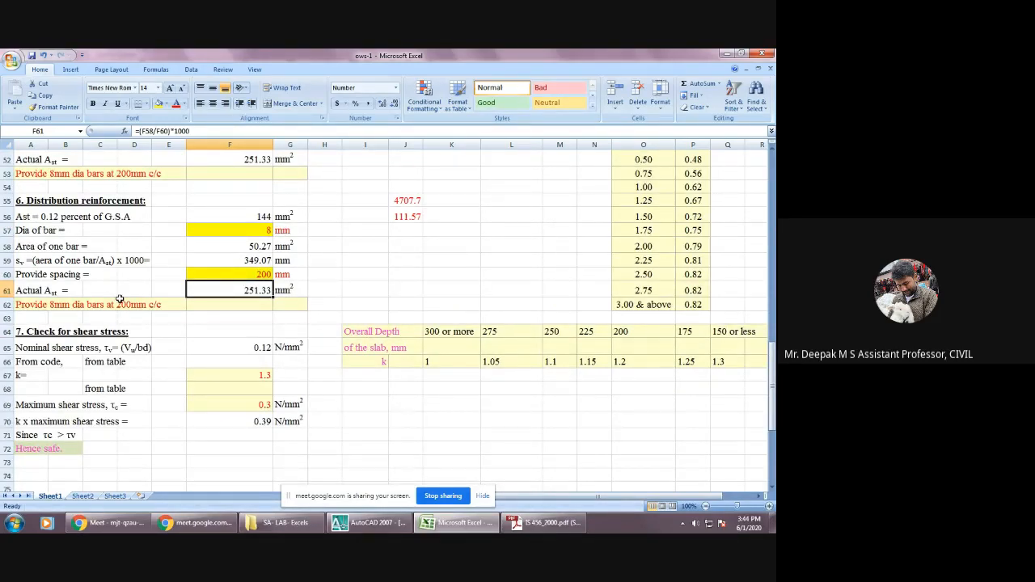
scroll(120, 299, "down", 1)
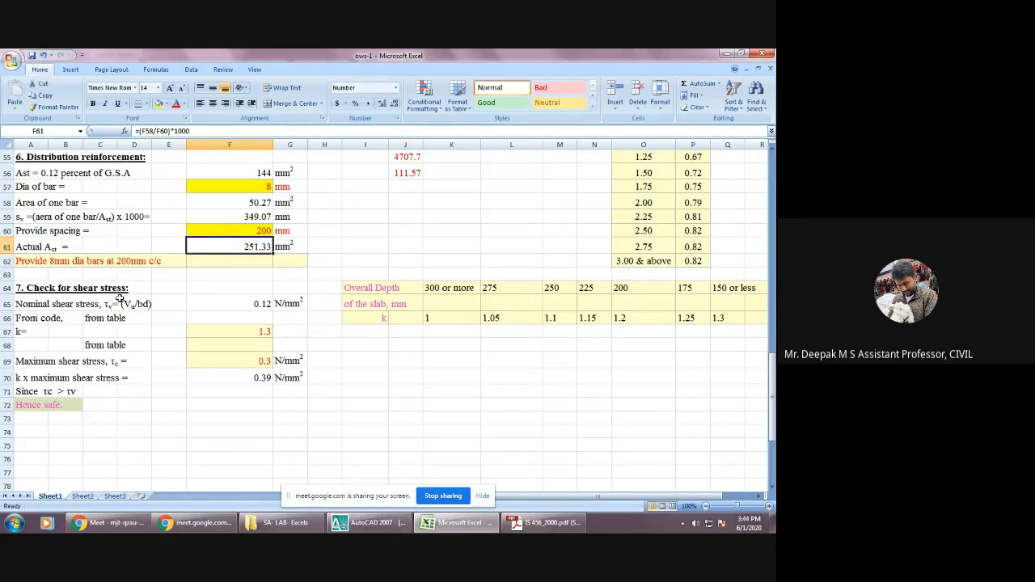
Inspect the nominal shear stress formula in F65 and trace its shear force input to Vu in section 4.
scroll(120, 300, "down", 1)
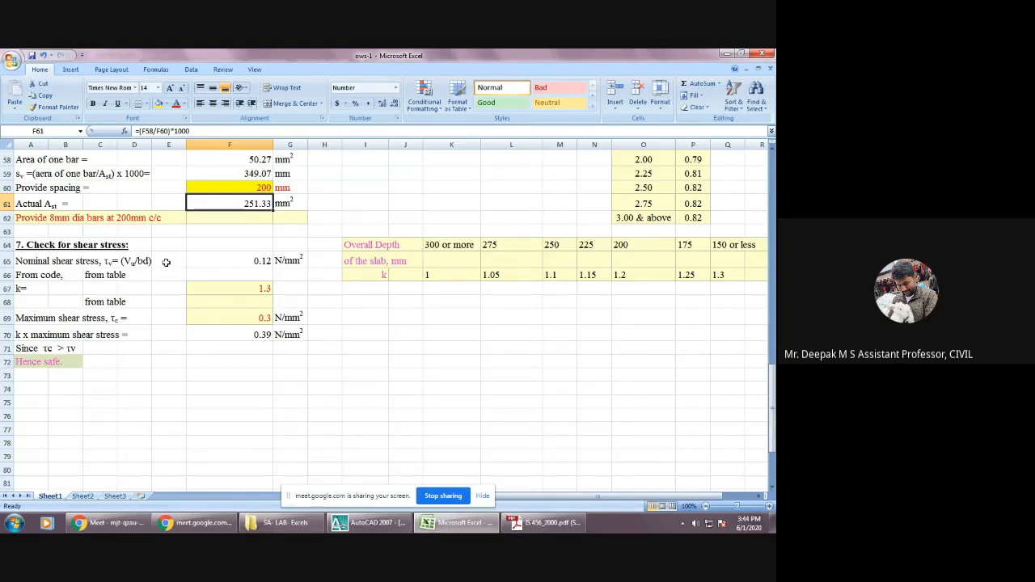
left_click(243, 261)
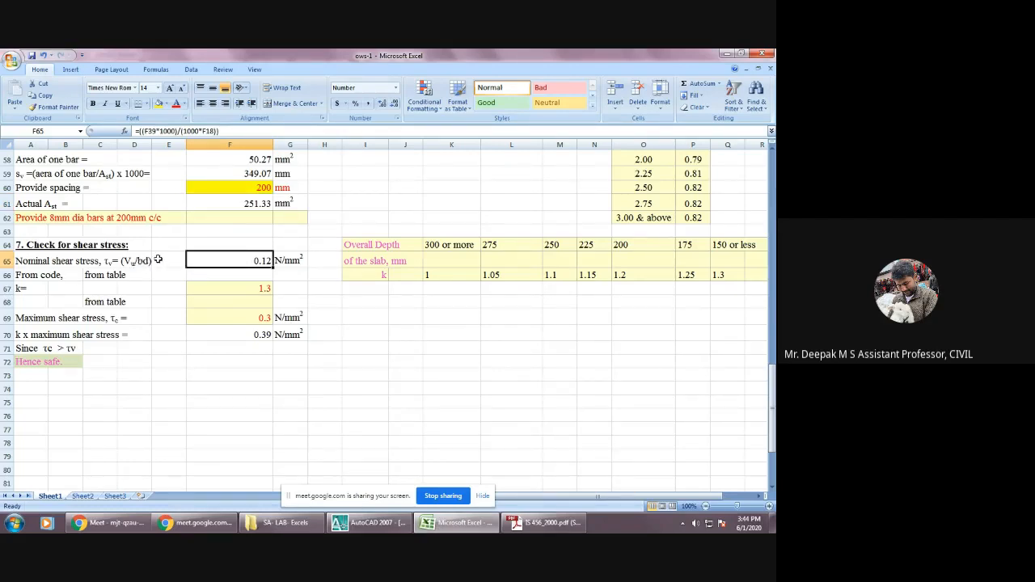
scroll(160, 263, "up", 10)
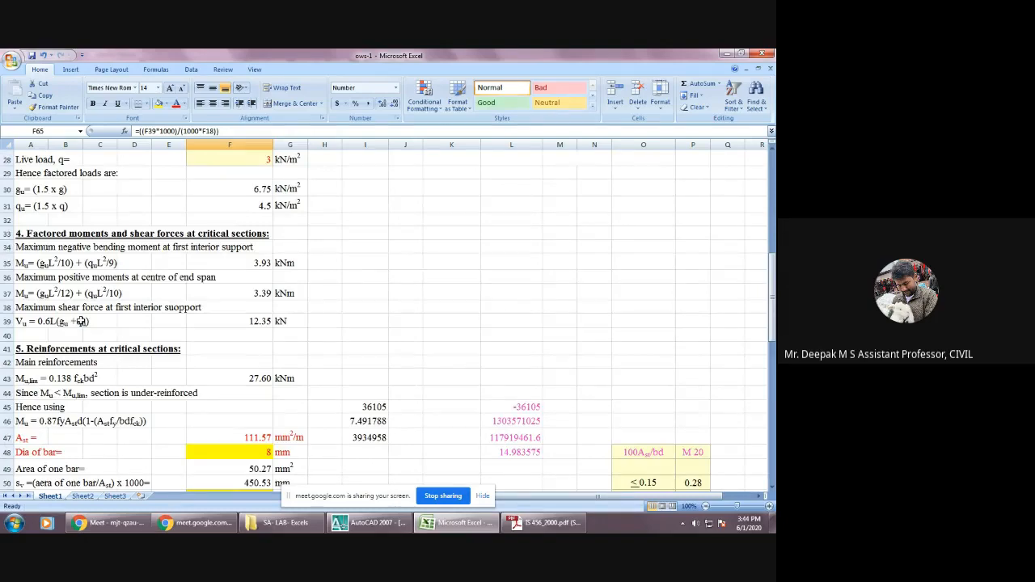
scroll(203, 321, "down", 10)
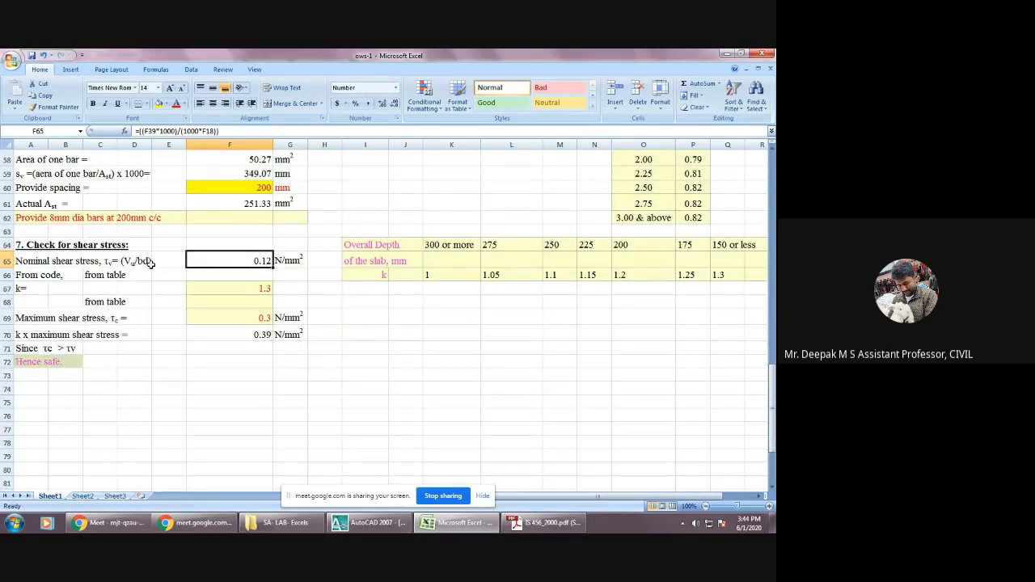
double_click(242, 260)
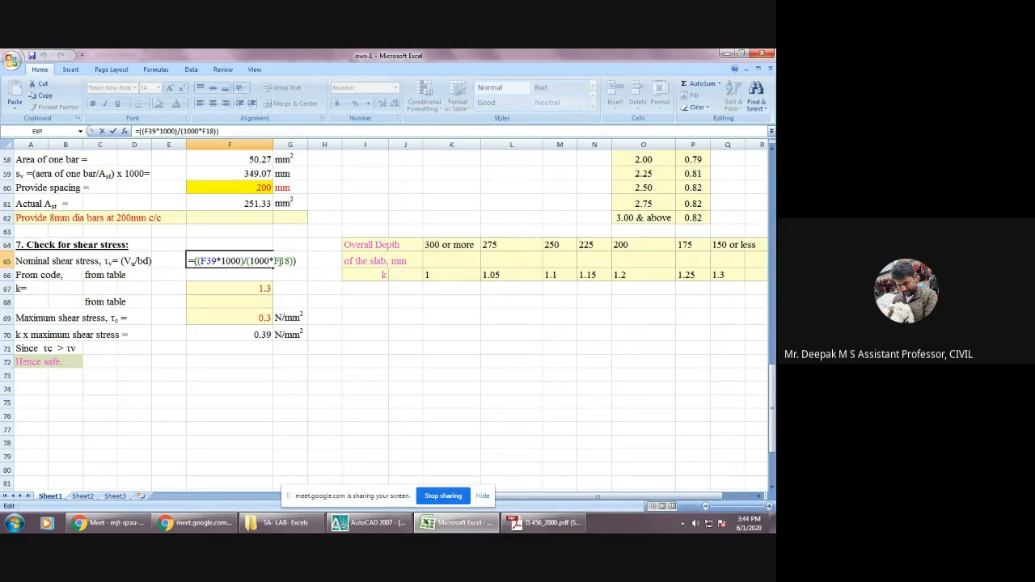
left_click(117, 275)
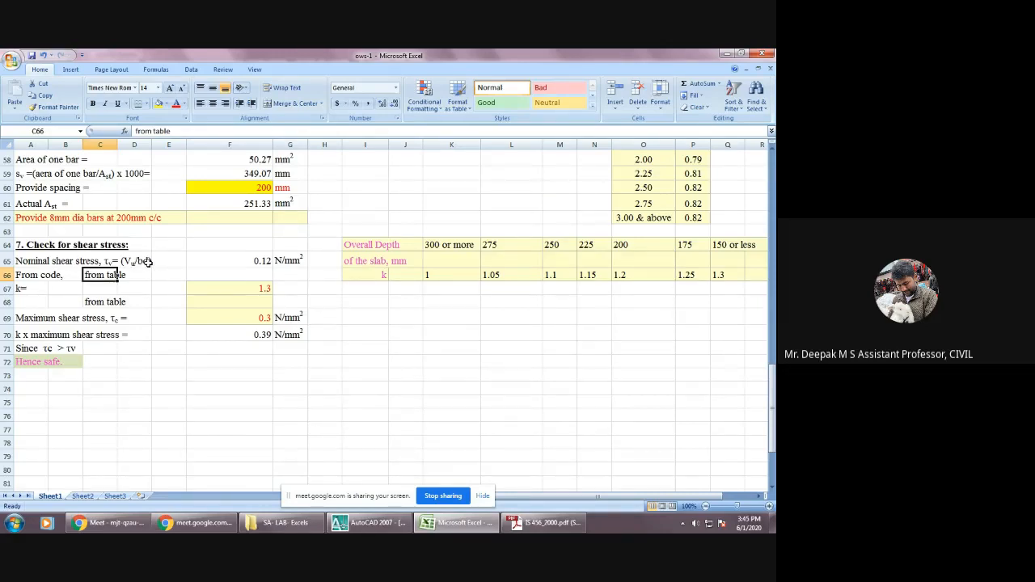
scroll(148, 263, "up", 6)
scroll(148, 262, "down", 4)
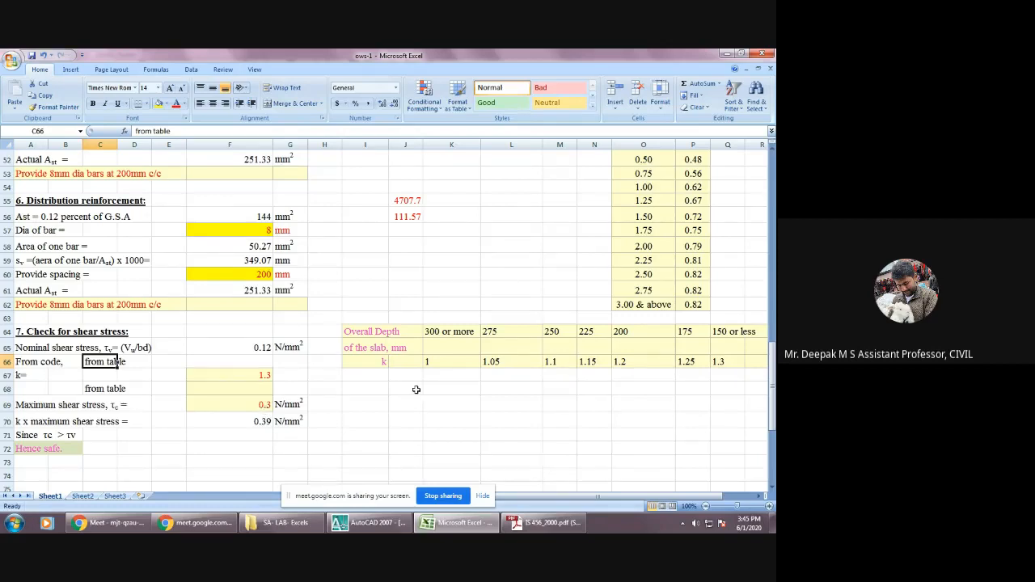
Switch to the IS 456 PDF in Adobe Reader and locate the slab depth factor k table in Section 5, clause 40.2.1.1.
scroll(491, 353, "up", 2)
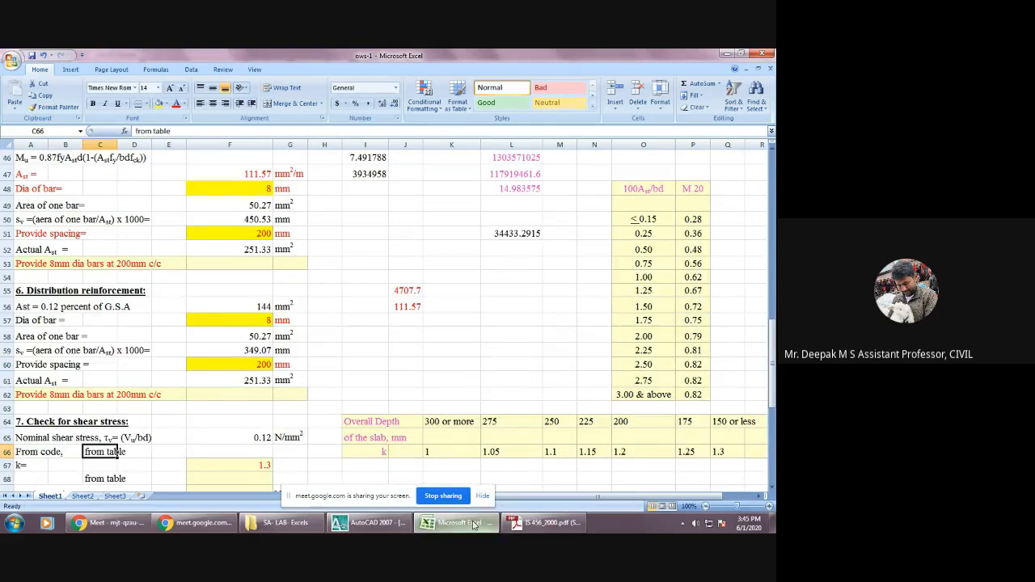
left_click(535, 527)
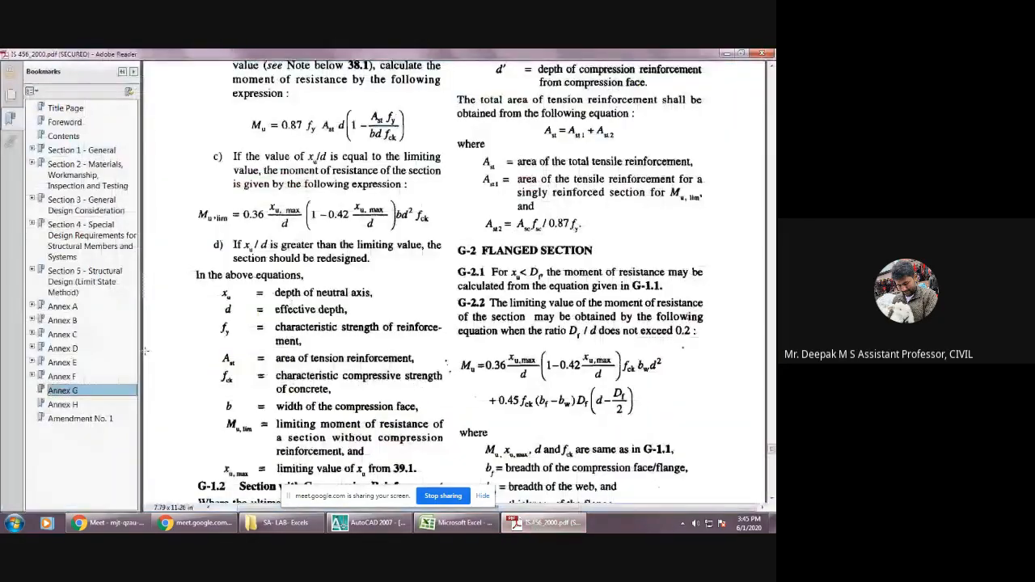
left_click(95, 287)
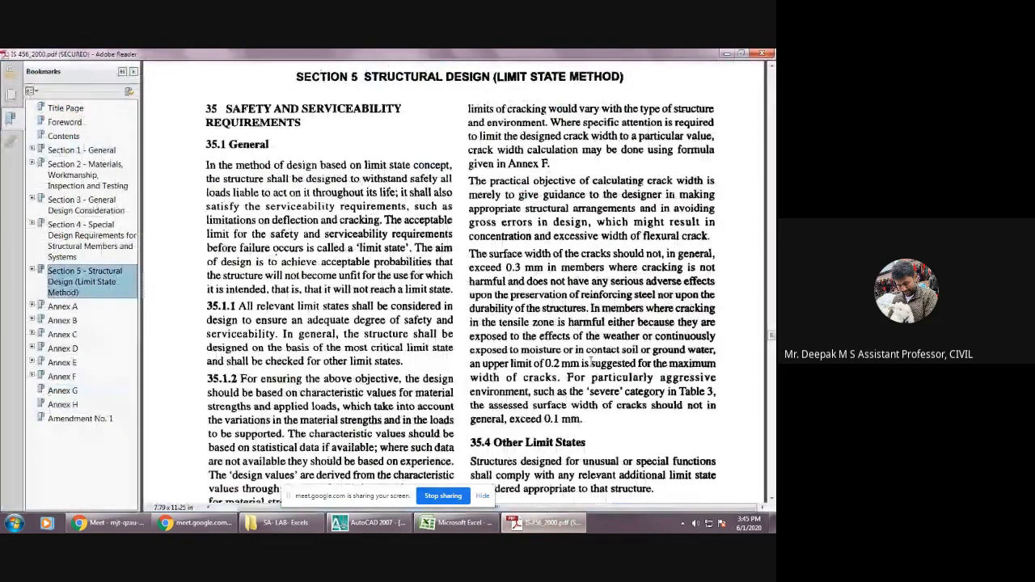
scroll(591, 363, "down", 15)
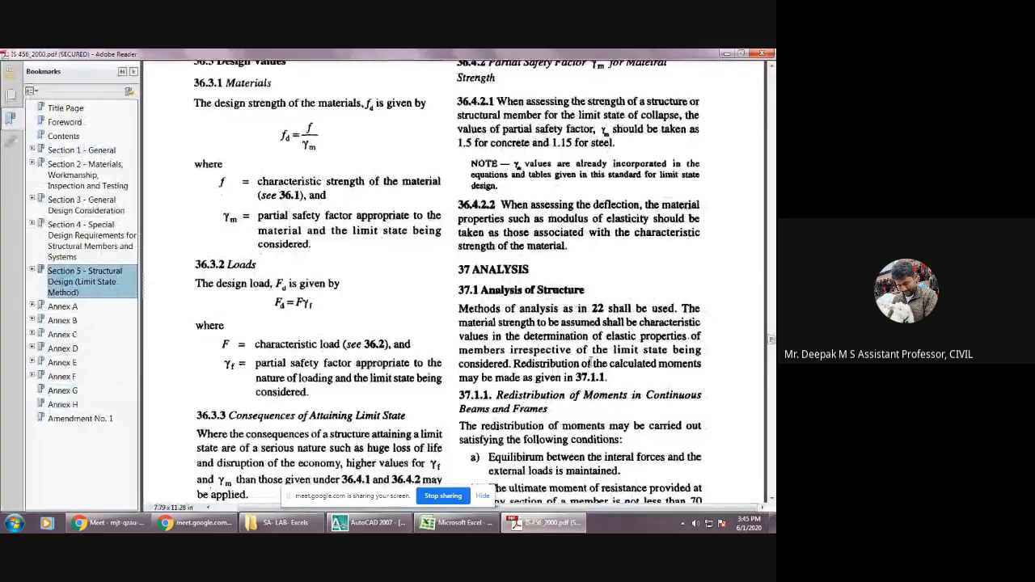
scroll(590, 363, "down", 12)
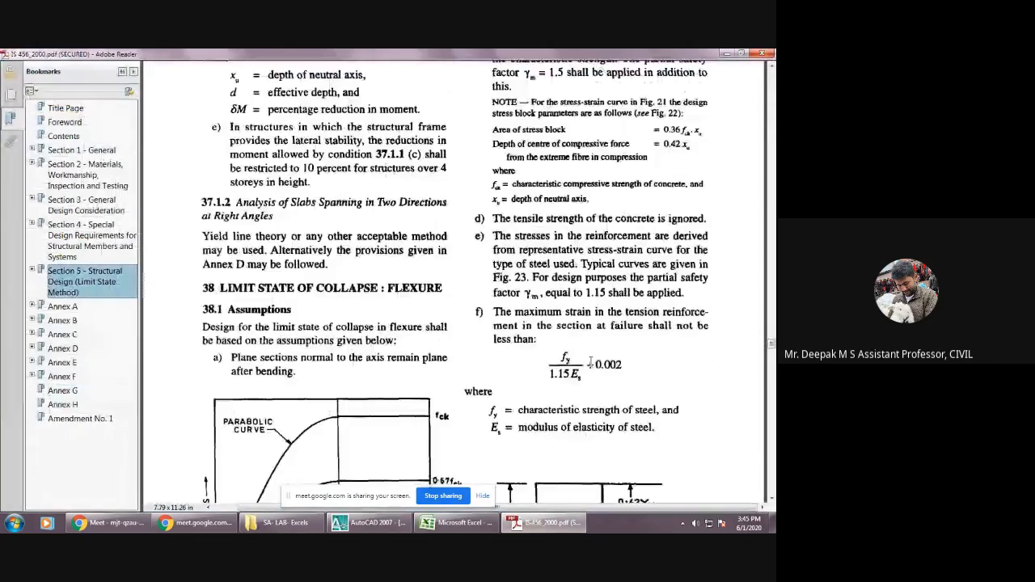
scroll(591, 363, "down", 12)
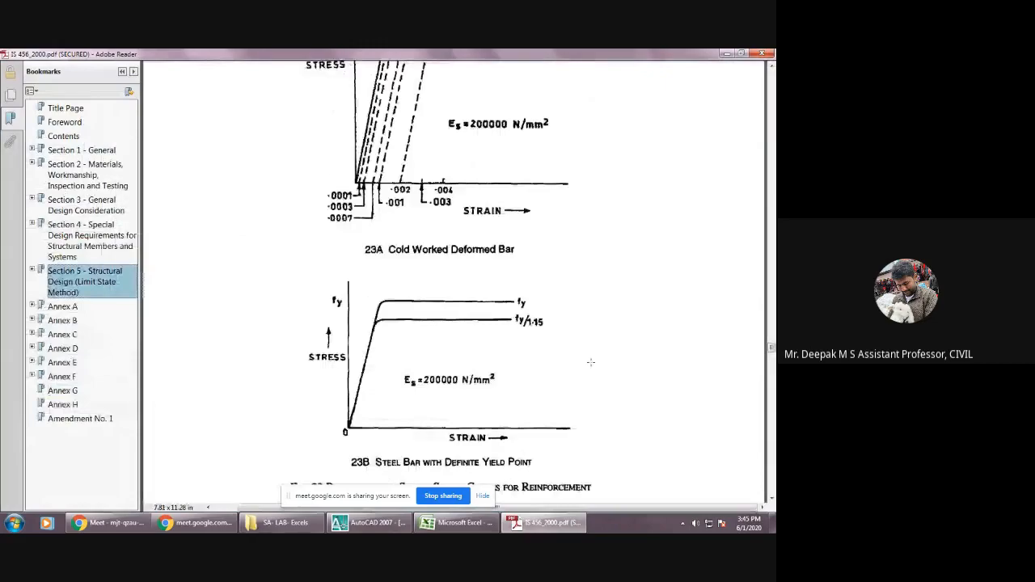
scroll(591, 362, "down", 4)
scroll(591, 362, "down", 9)
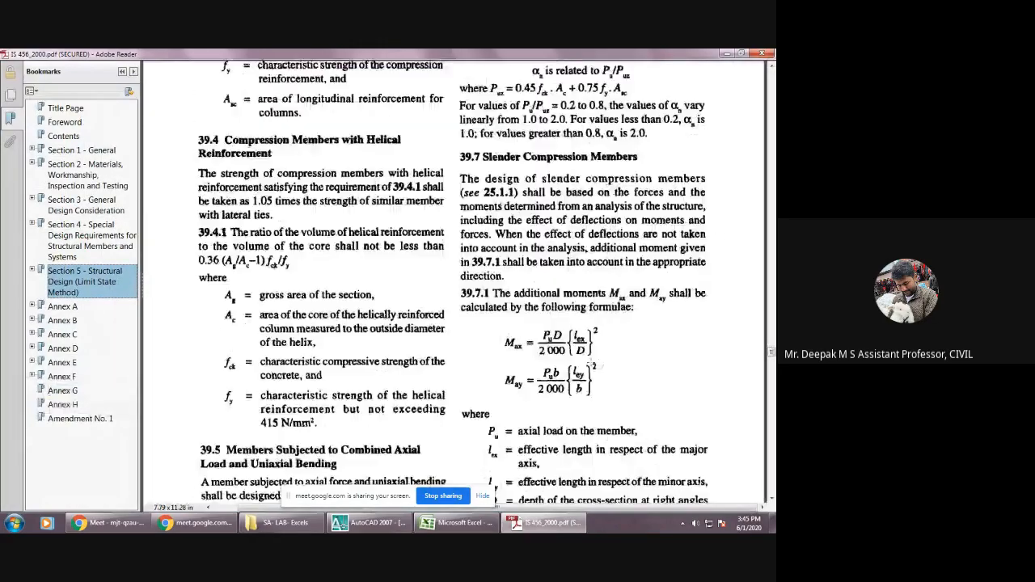
scroll(590, 362, "down", 14)
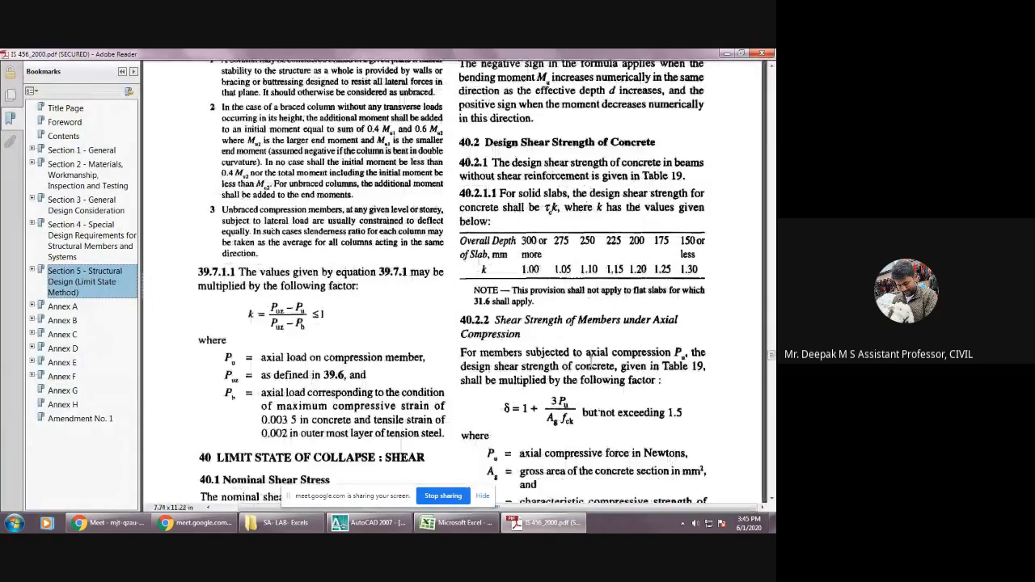
scroll(590, 362, "down", 1)
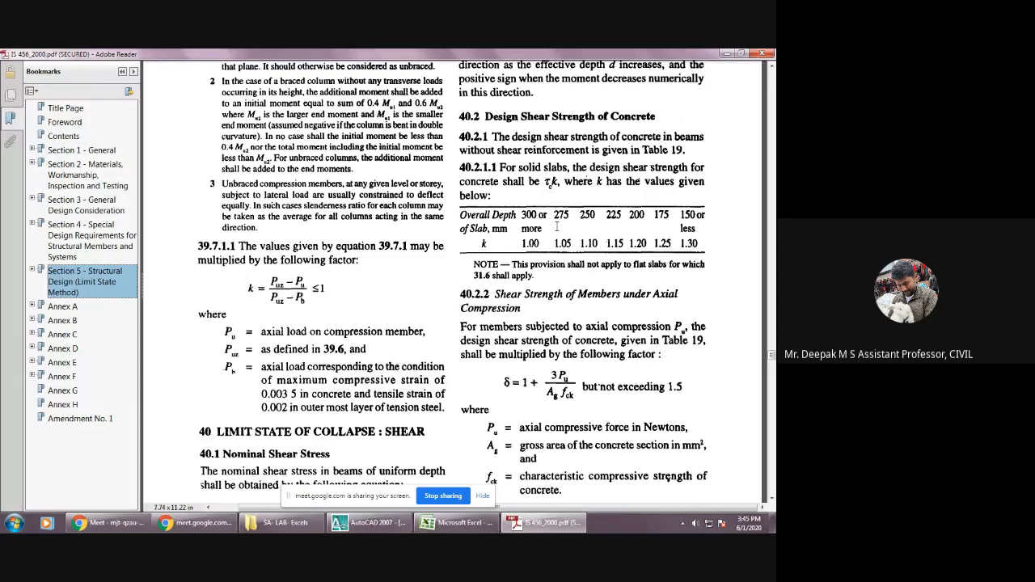
Examine Table 19, Design Shear Strength of Concrete, in IS 456 for the M 20 grade values.
scroll(566, 238, "down", 1)
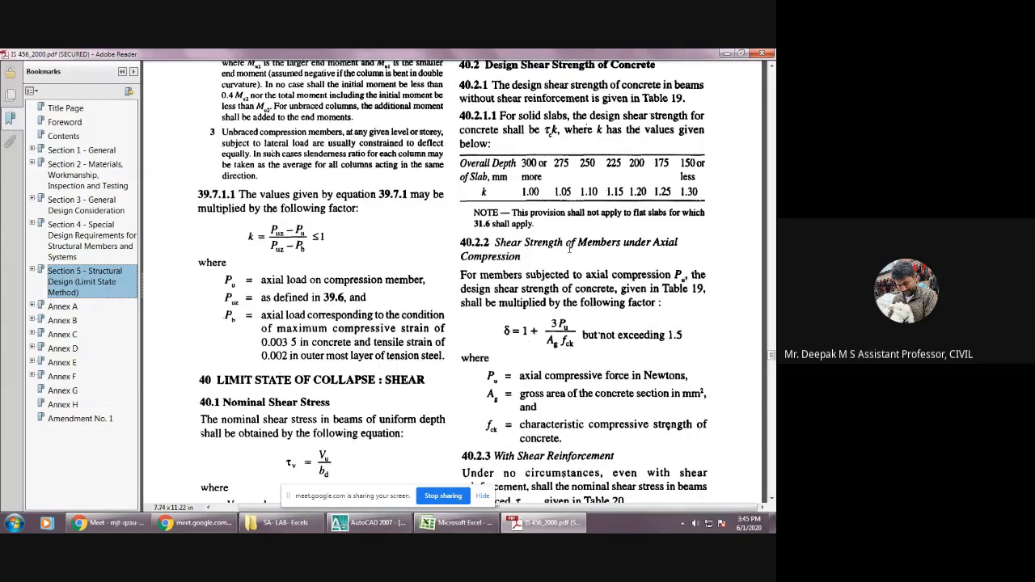
scroll(569, 247, "down", 10)
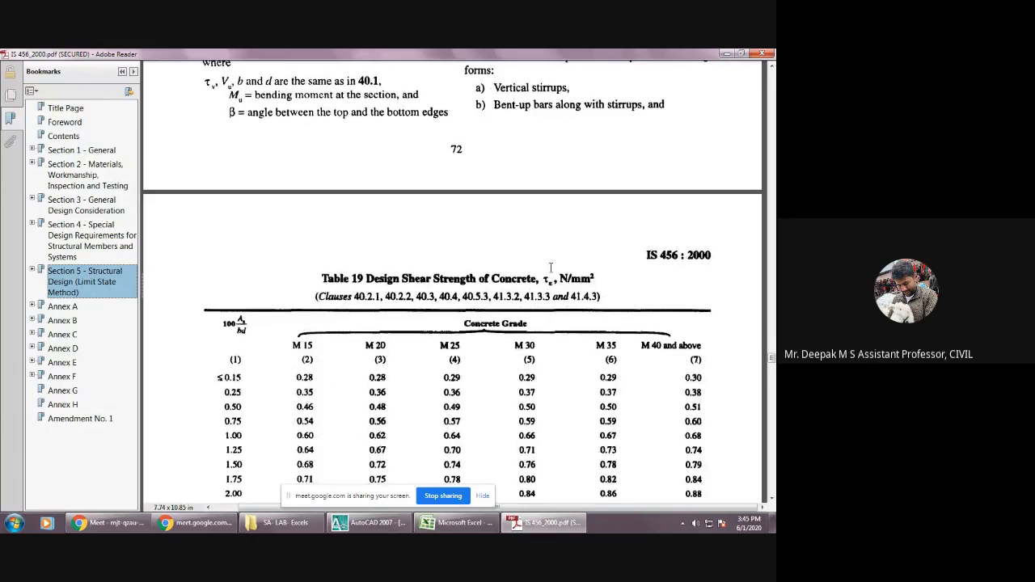
scroll(395, 278, "down", 1)
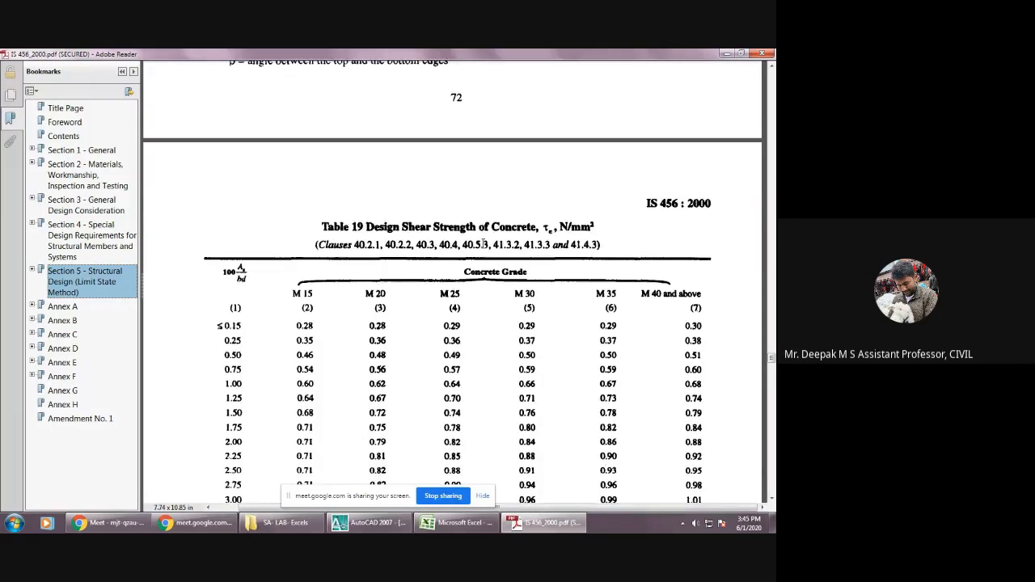
scroll(368, 242, "down", 1)
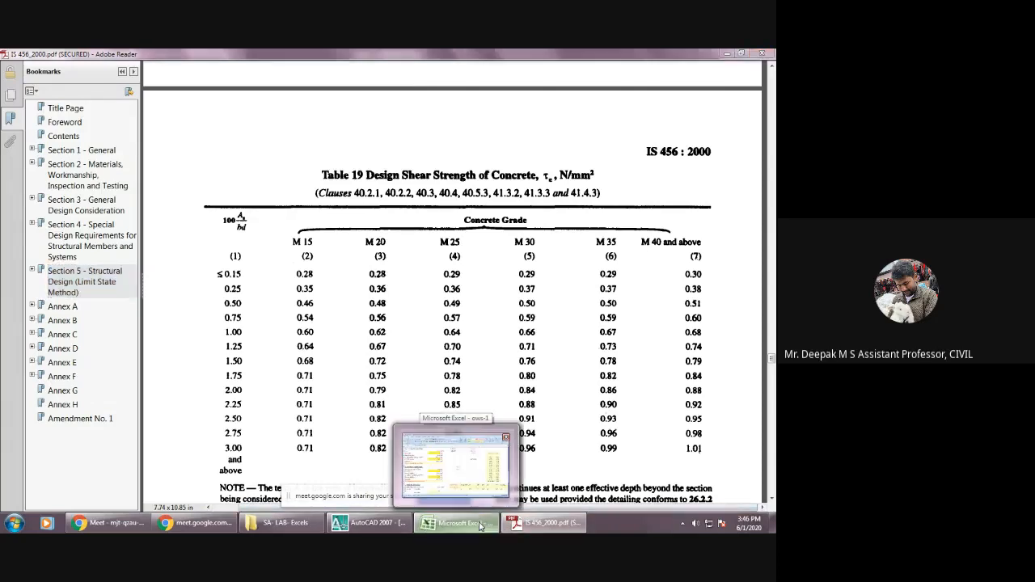
Return to the Excel sheet and compare the actual Ast in F61 and maximum shear stress in F69 with the 100Ast/bd table for M 20.
left_click(480, 524)
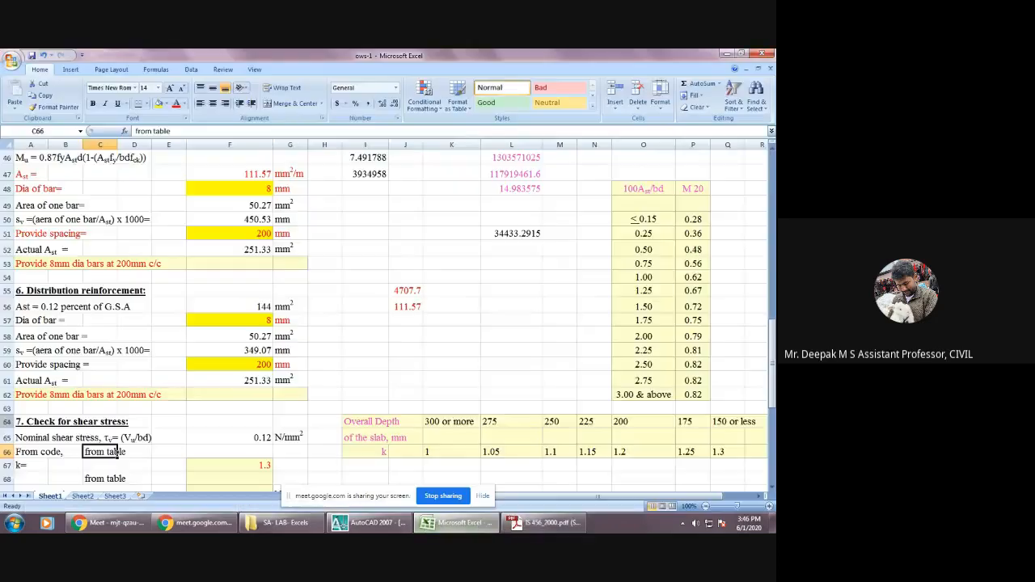
left_click(256, 382)
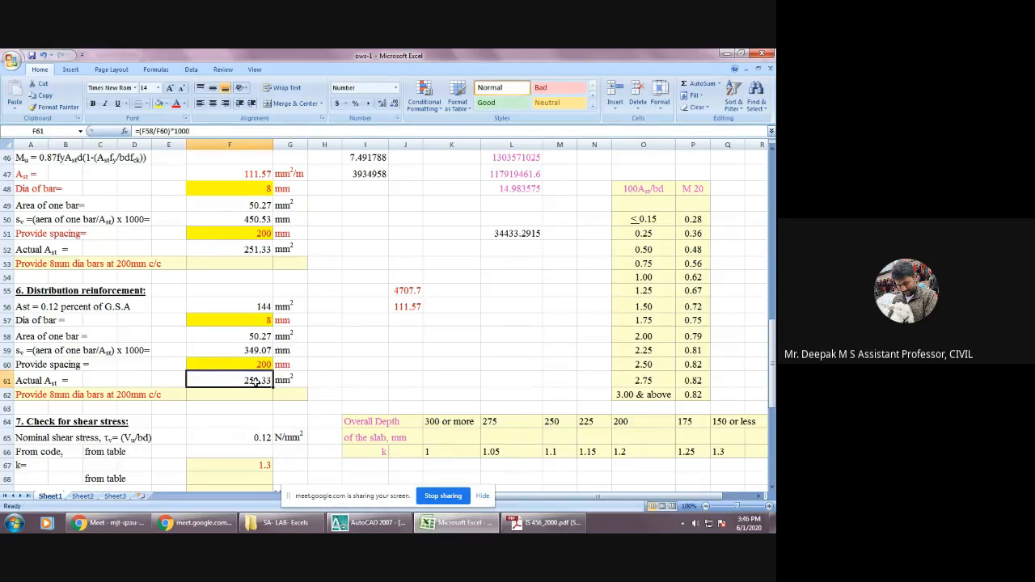
scroll(269, 444, "down", 1)
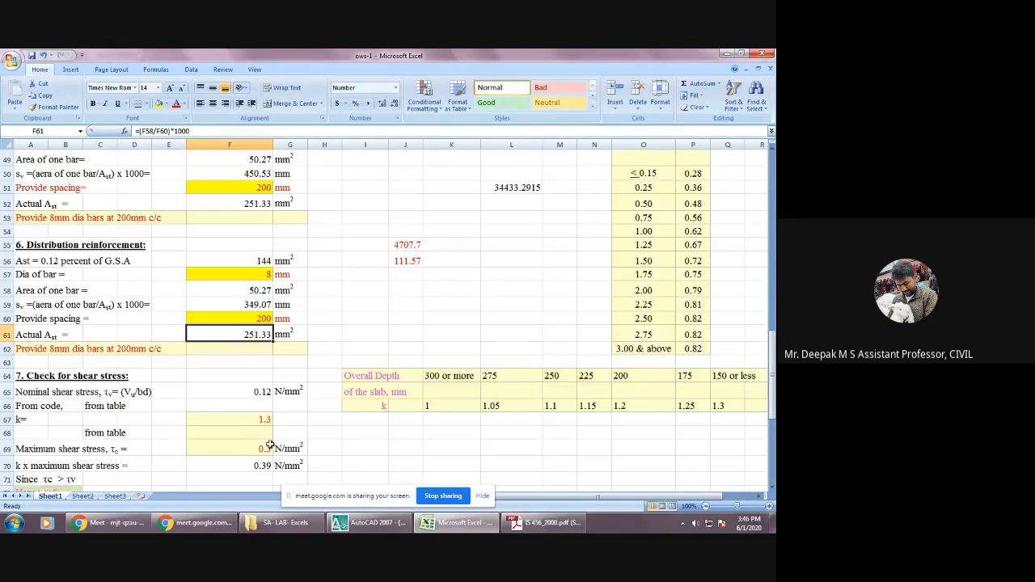
scroll(269, 445, "down", 1)
left_click(257, 401)
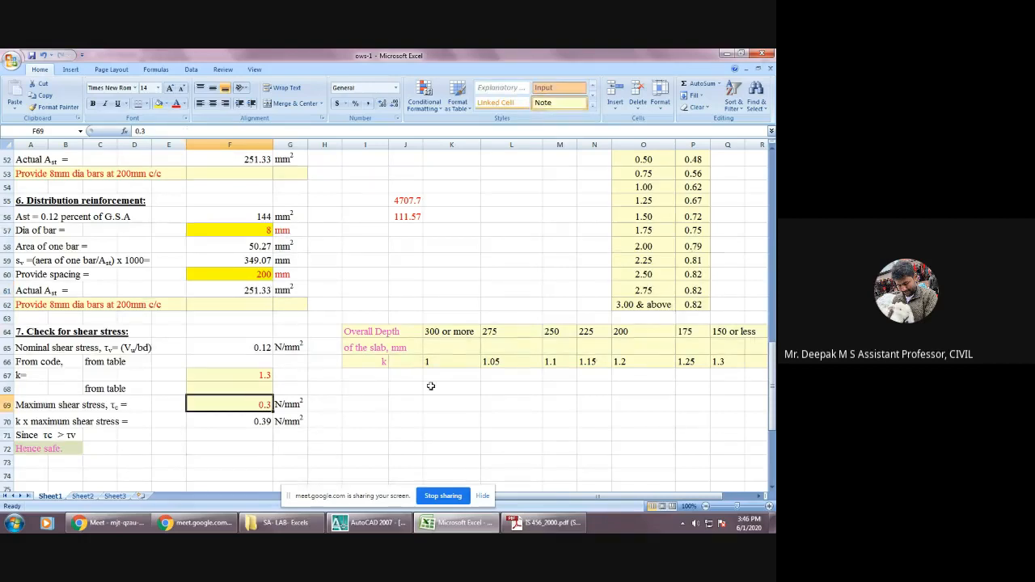
scroll(655, 254, "up", 2)
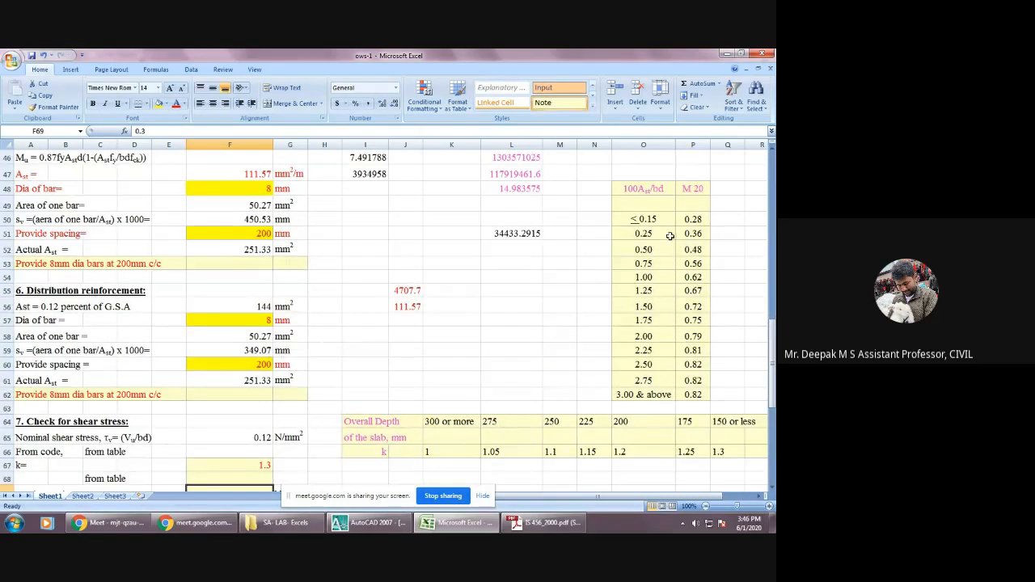
scroll(630, 265, "down", 1)
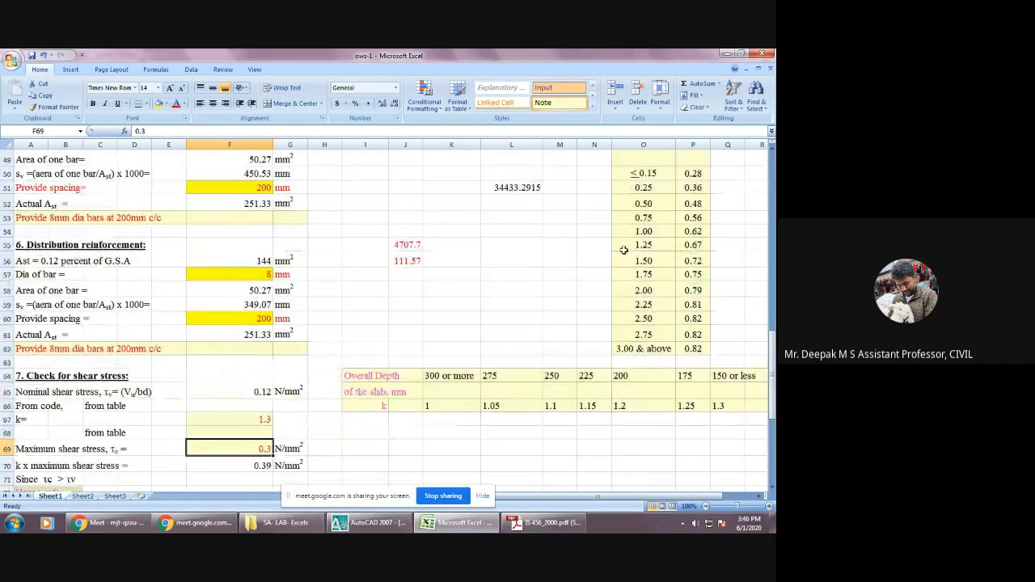
Examine the ≤ 0.15 and 0.25 rows of the 100Ast/bd table against the M 20 column.
left_click(655, 173)
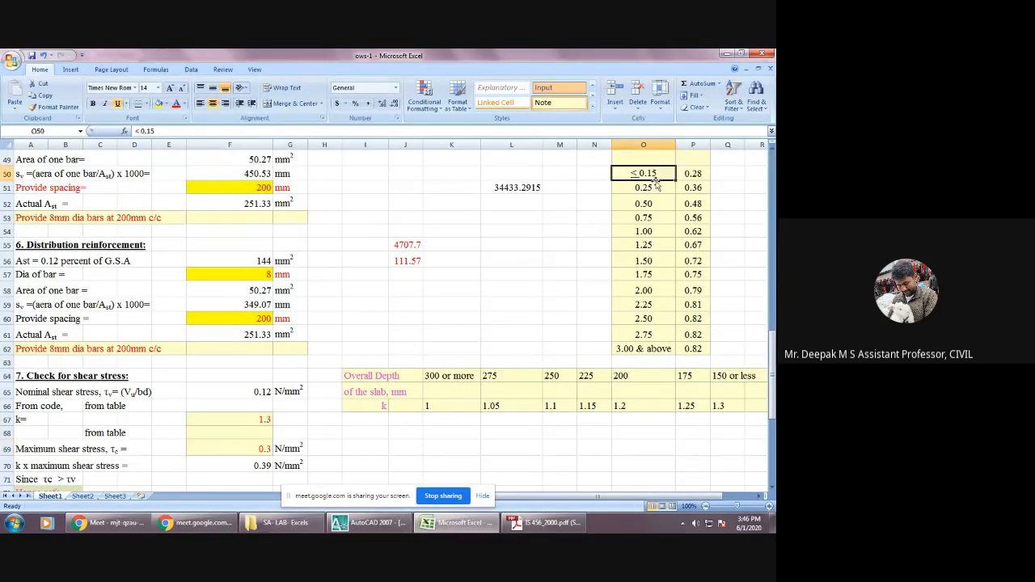
left_click(655, 187)
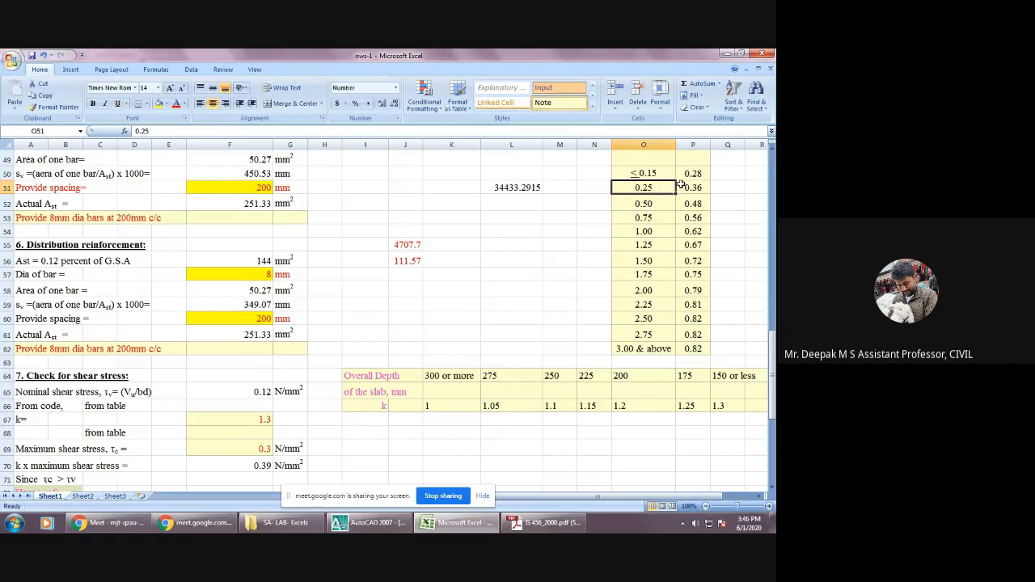
scroll(699, 183, "up", 2)
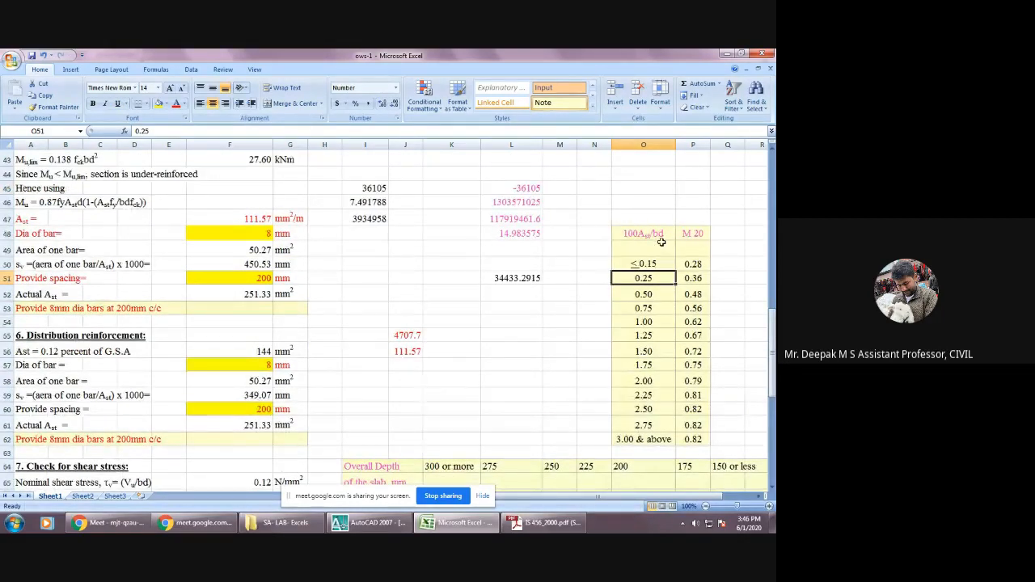
scroll(660, 244, "down", 2)
scroll(242, 404, "down", 2)
Review the maximum shear stress in F69, the k factor for 150 mm or less, and the k x maximum shear stress formula in F70.
left_click(267, 361)
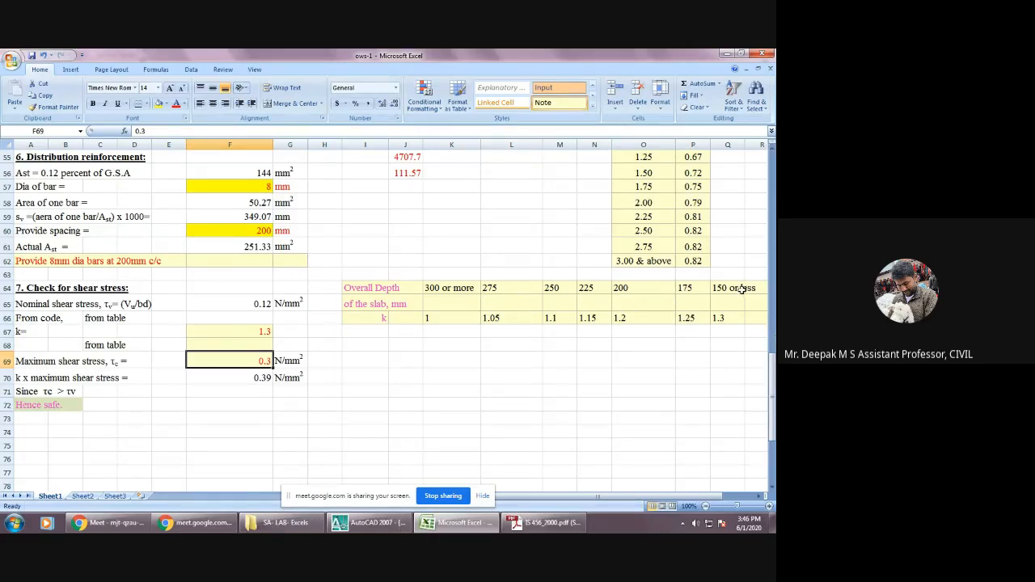
left_click(724, 320)
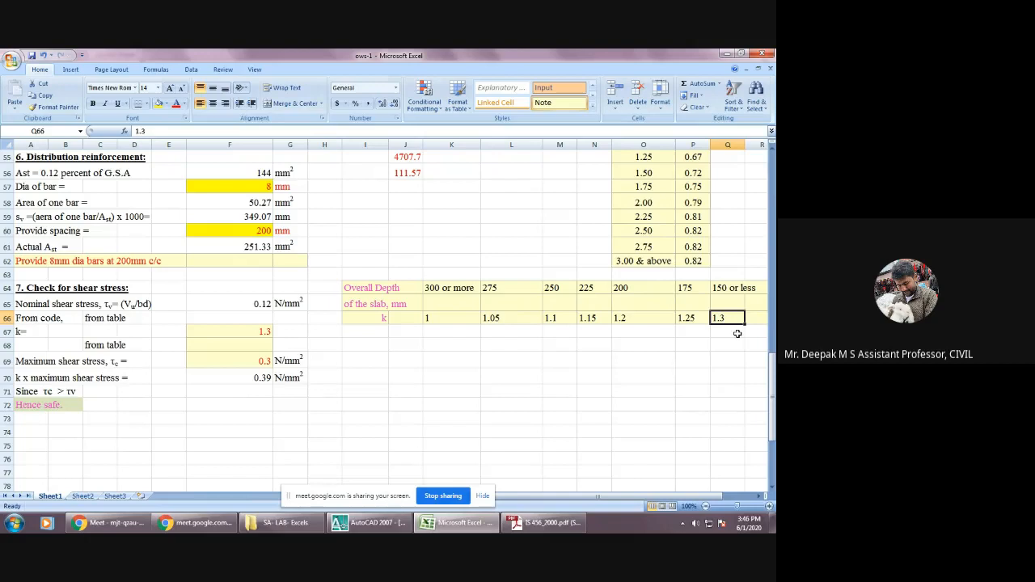
left_click(260, 379)
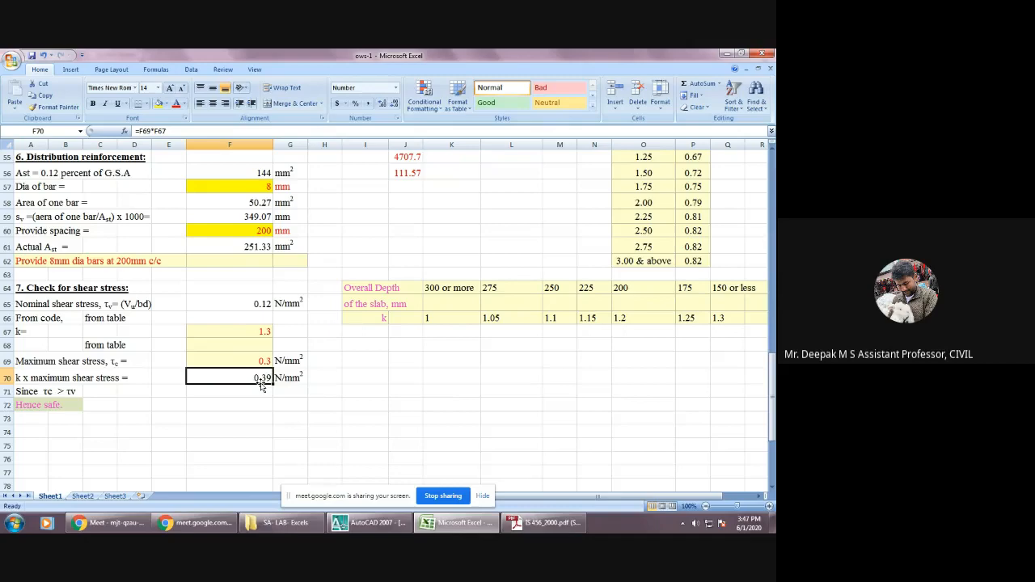
Switch to the AutoCAD floor plan and examine the dimensions and layout of slab panels S1, S2 and S3.
scroll(261, 386, "up", 18)
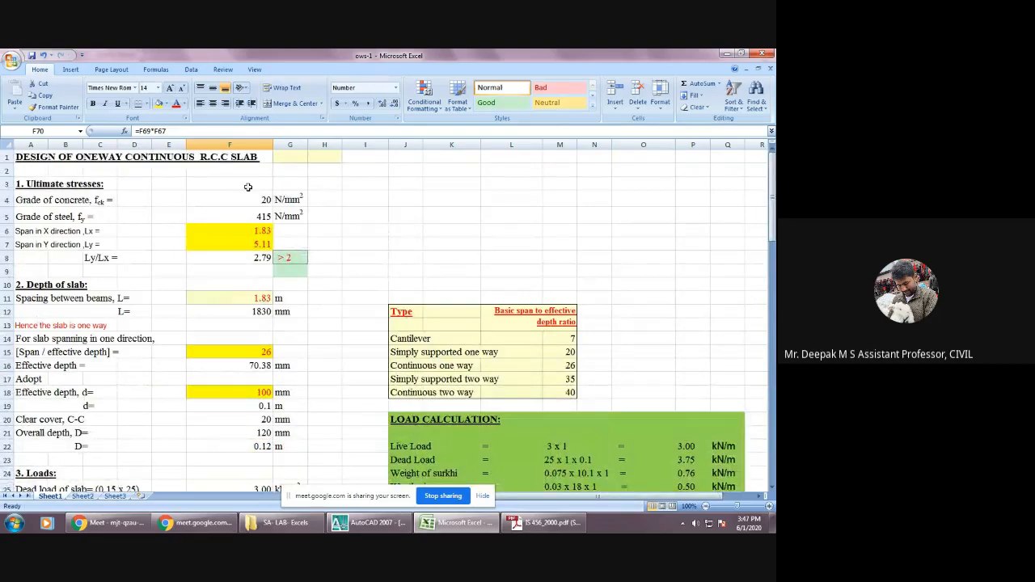
left_click(363, 523)
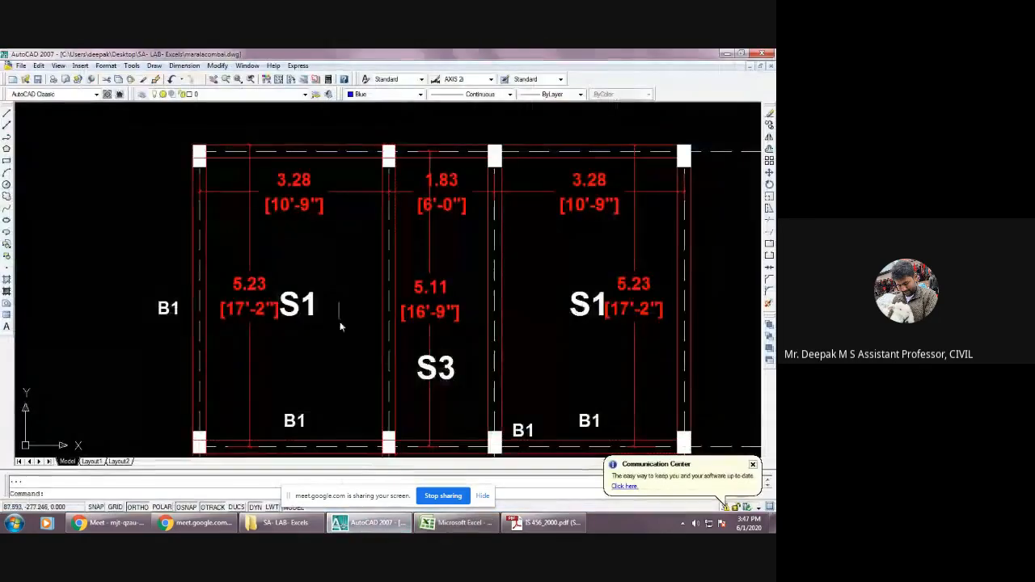
scroll(340, 323, "down", 5)
scroll(384, 407, "up", 5)
scroll(423, 416, "up", 2)
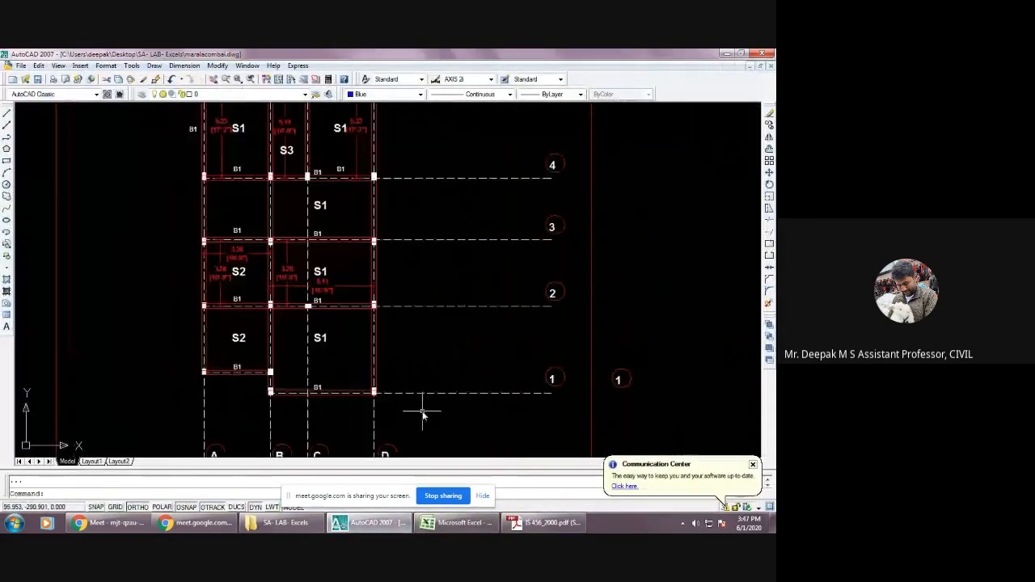
scroll(316, 283, "up", 4)
scroll(316, 283, "down", 3)
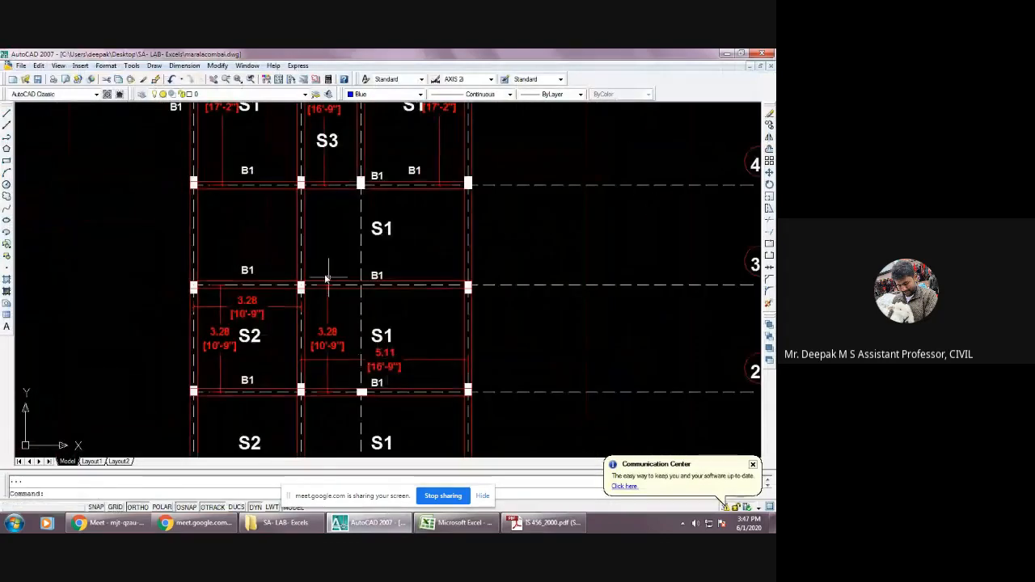
scroll(329, 273, "down", 3)
scroll(327, 250, "up", 3)
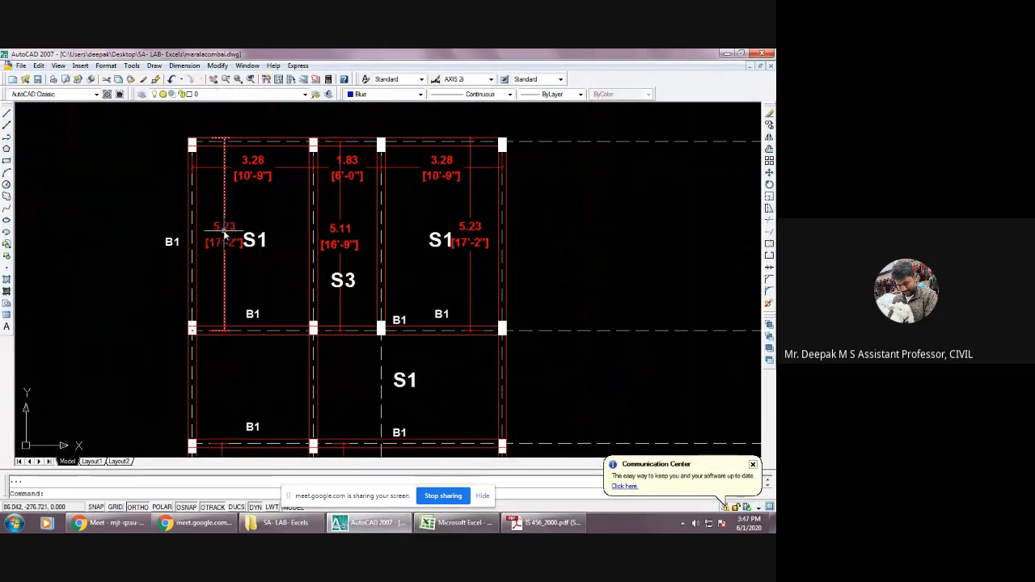
scroll(324, 293, "down", 4)
scroll(320, 242, "up", 2)
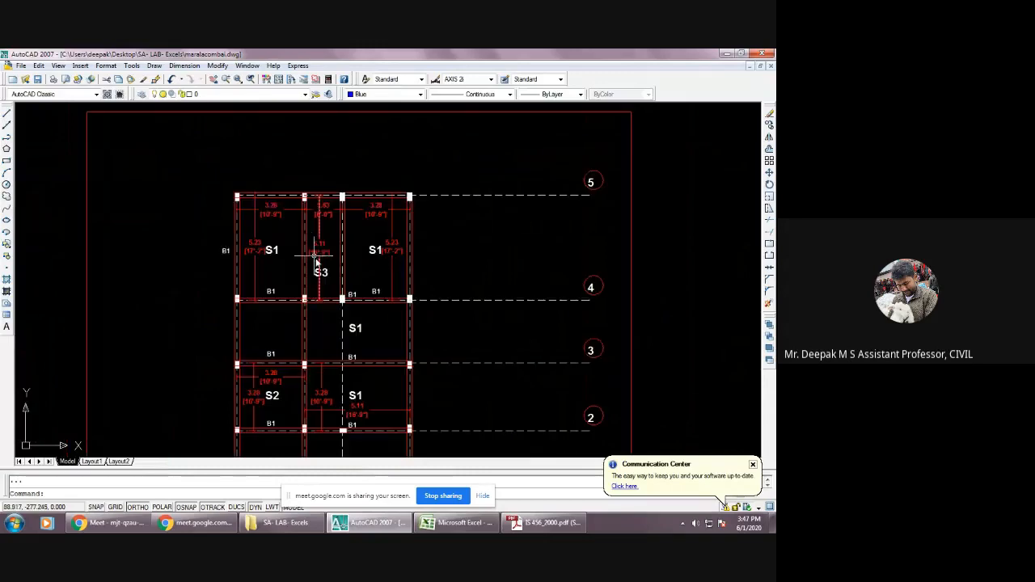
scroll(321, 257, "up", 1)
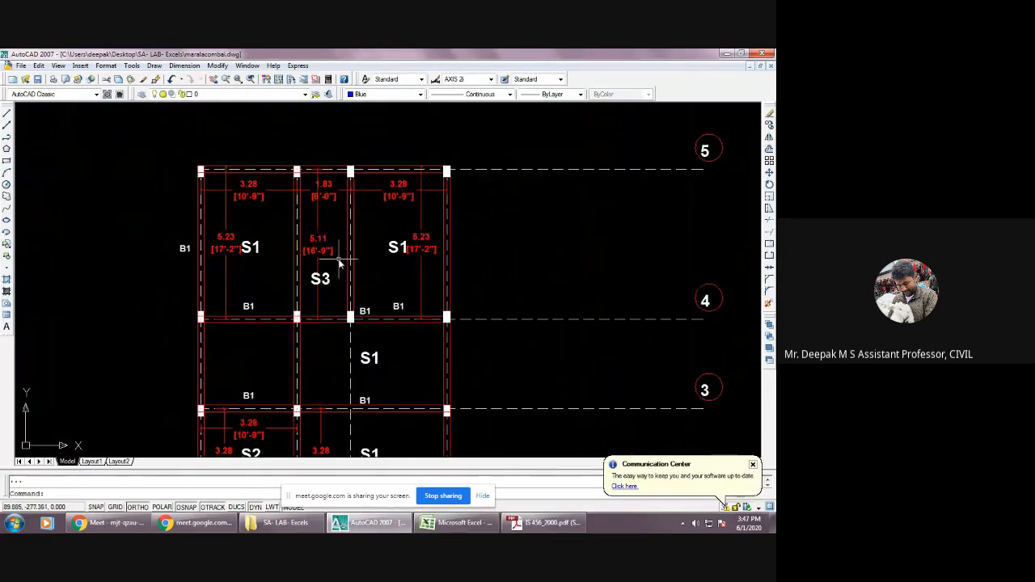
scroll(339, 261, "down", 2)
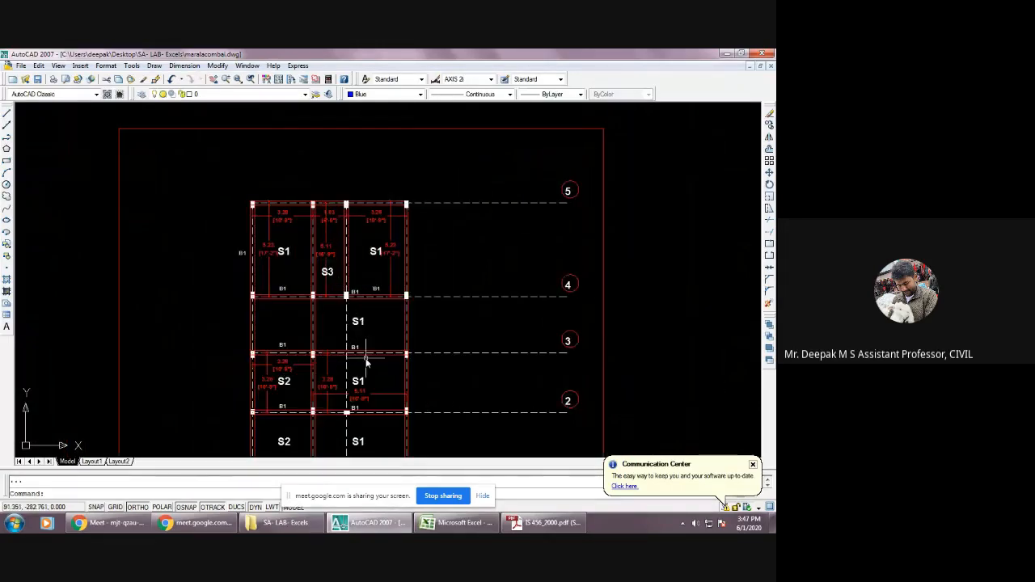
scroll(317, 287, "up", 3)
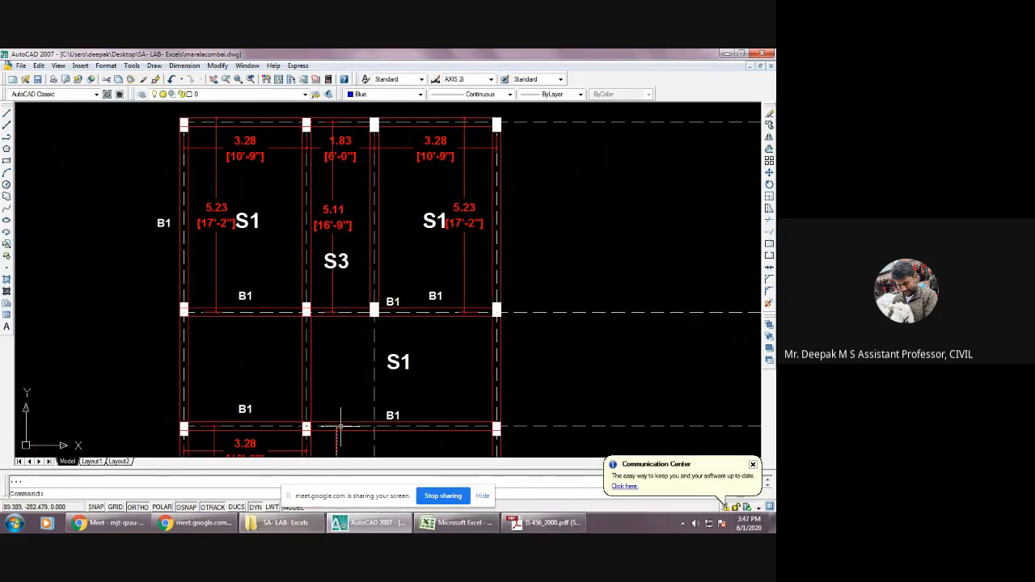
Return to the Excel sheet and set the span in X direction Lx to 3 and the span in Y direction Ly to 7.
left_click(445, 524)
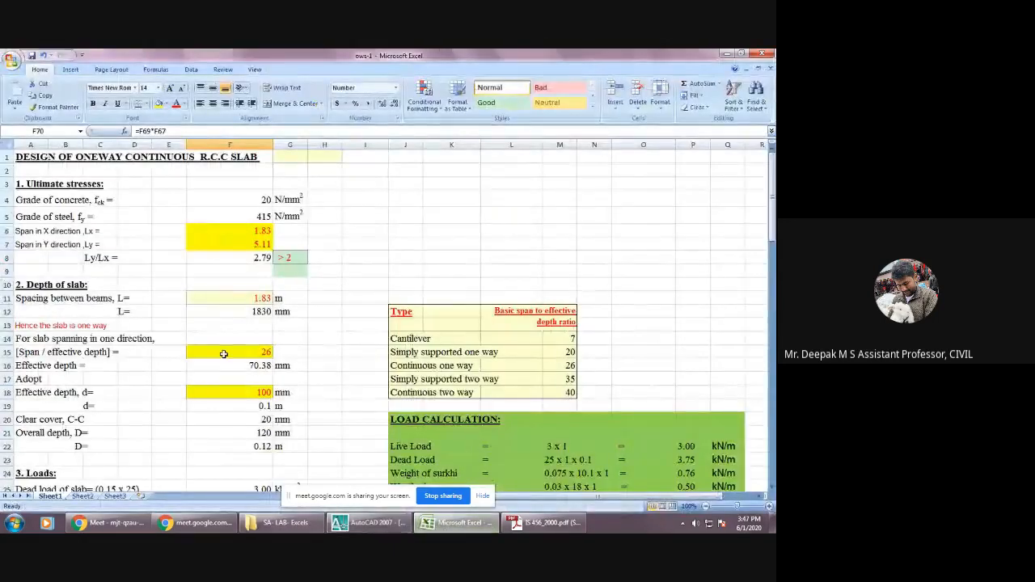
left_click(239, 230)
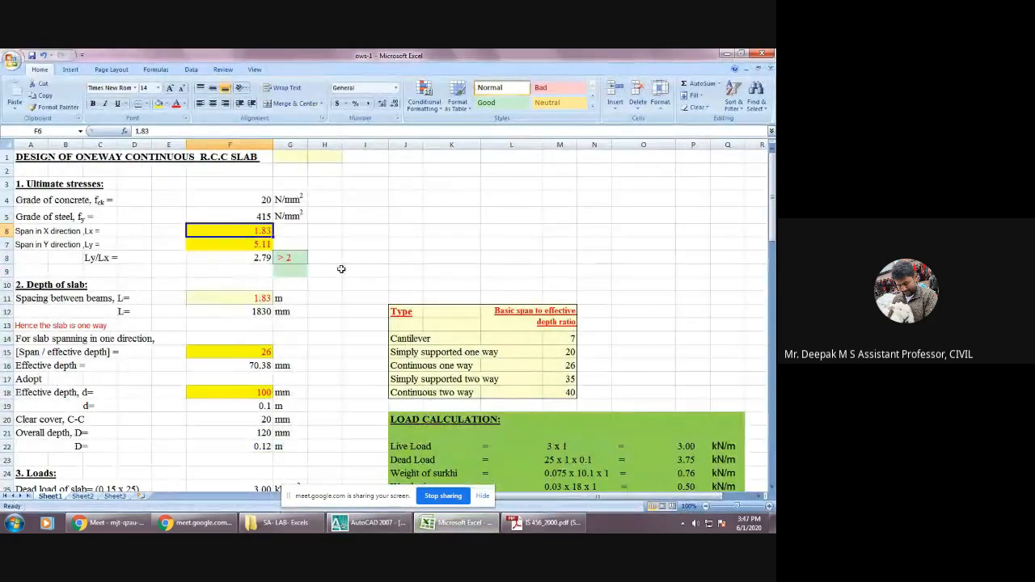
left_click(387, 231)
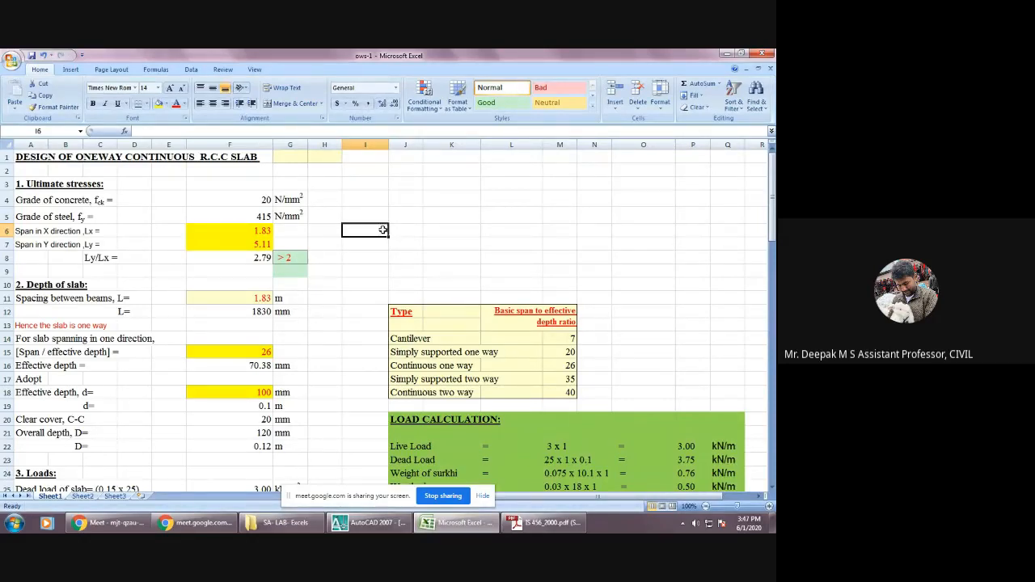
left_click(254, 231)
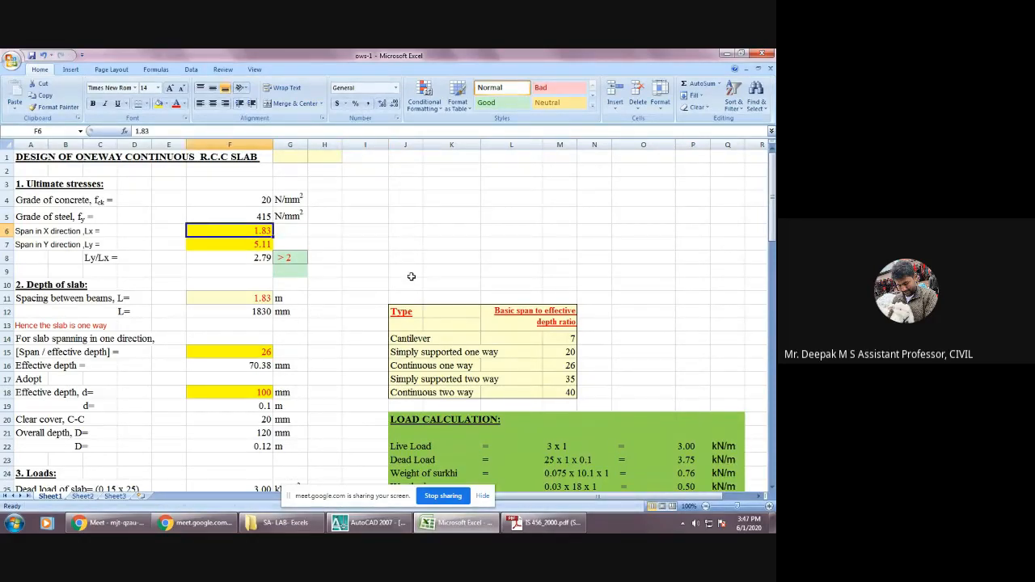
type("3")
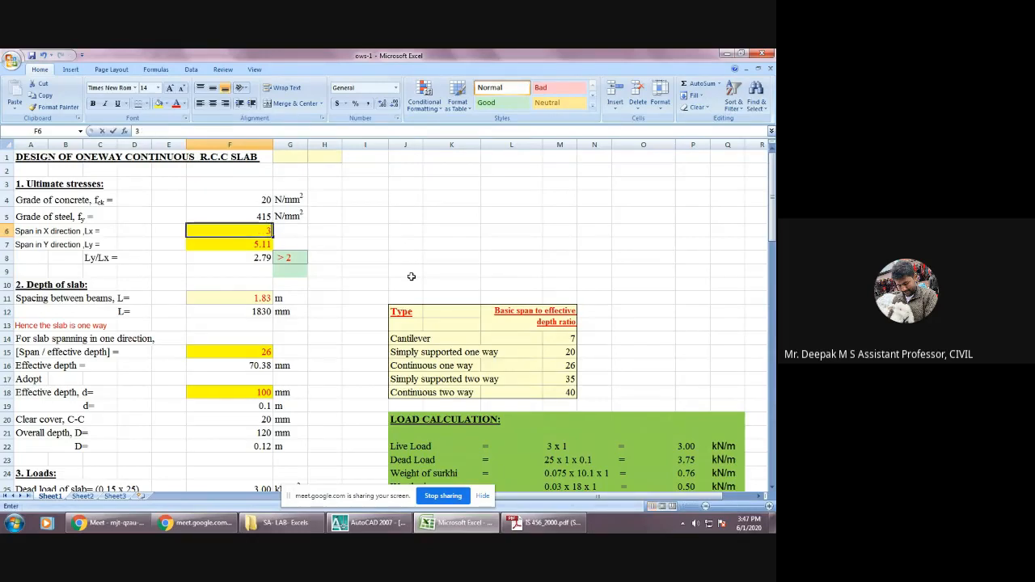
key("Return")
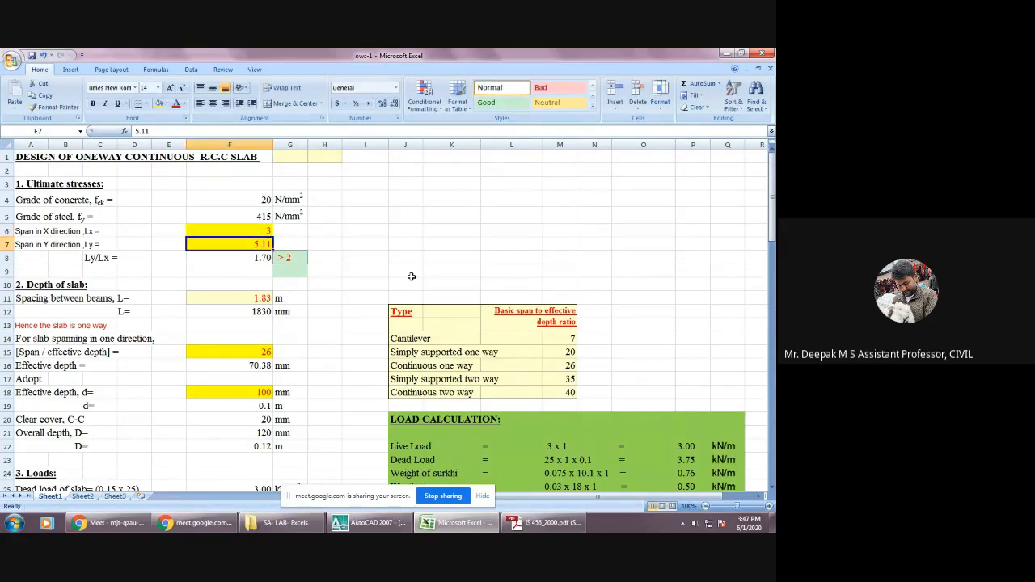
type("7")
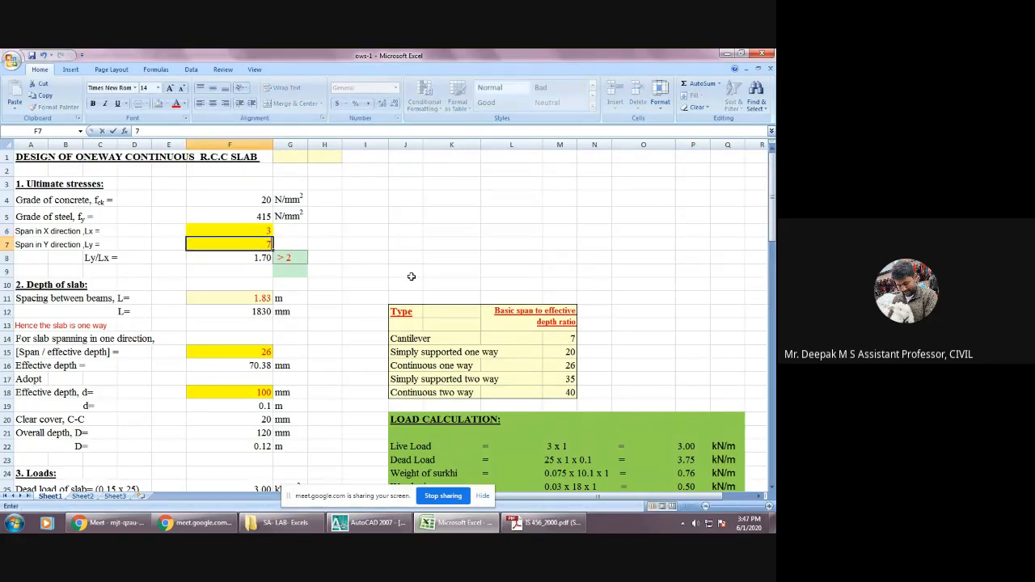
key("Return")
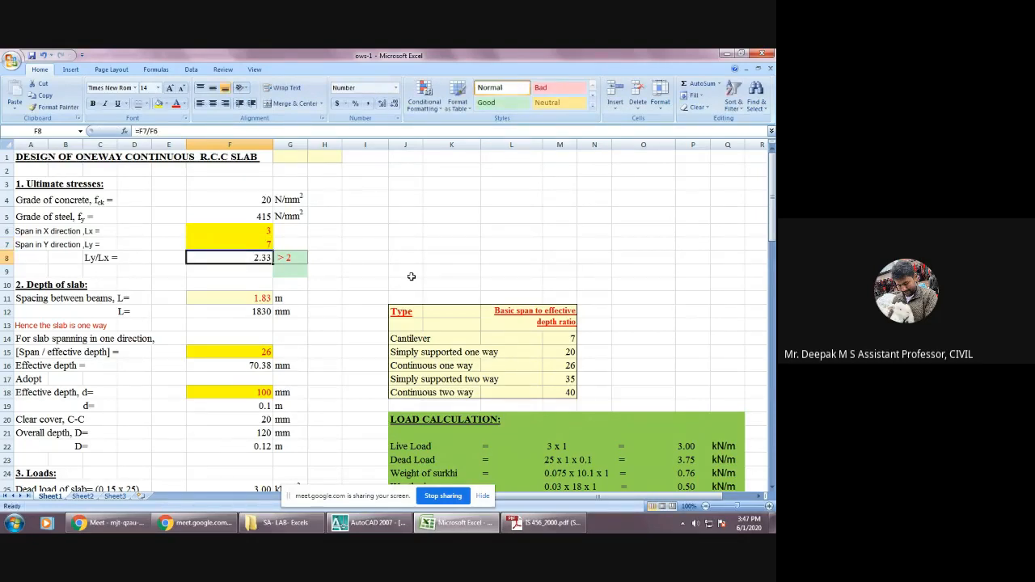
key("Up")
key("Up")
type("3")
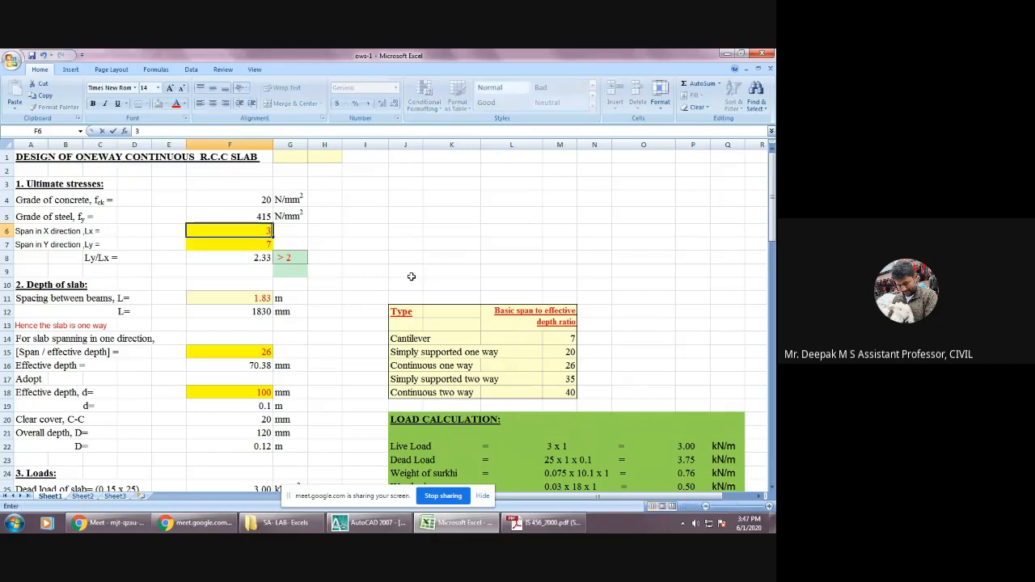
key("Return")
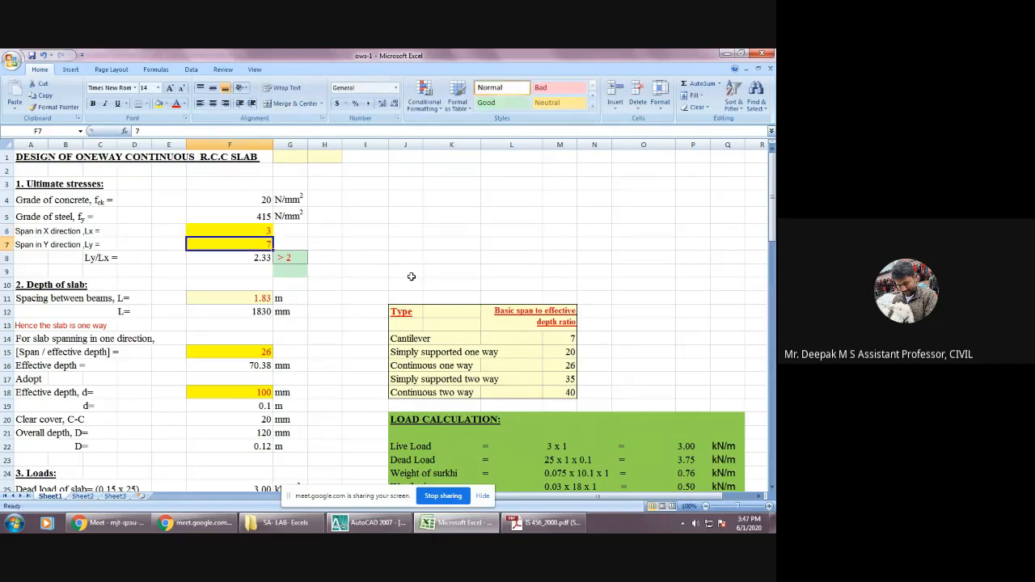
Set the spacing between beams L in the Depth of slab section to 3 m.
key("Down")
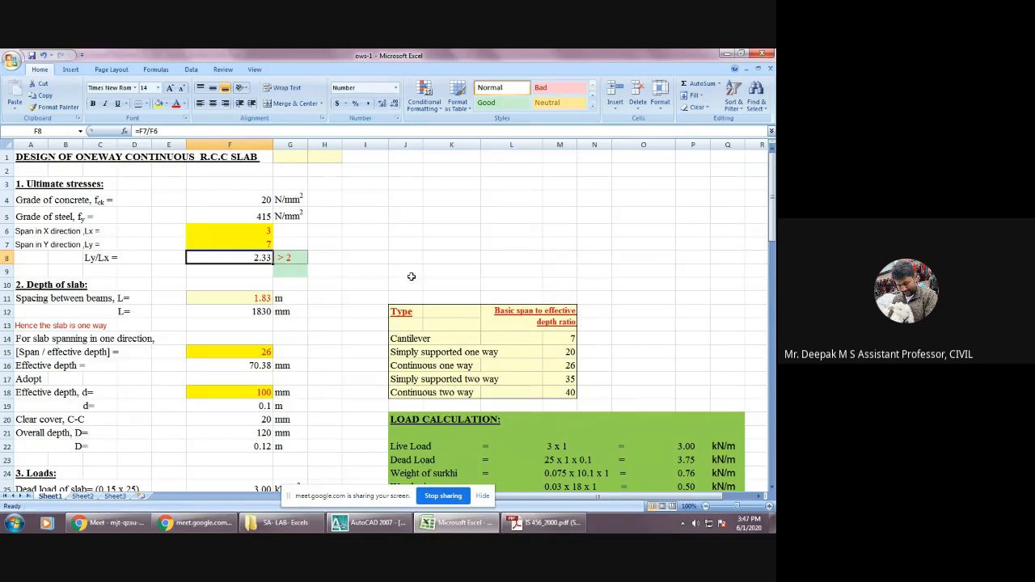
key("Down")
key("Down")
key("Down")
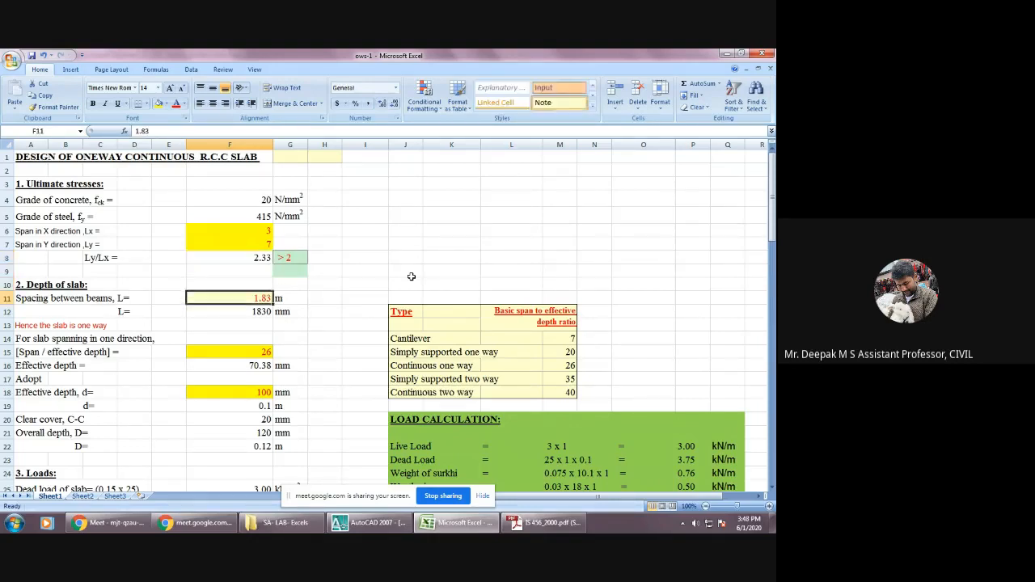
key("Down")
key("Up")
type("3")
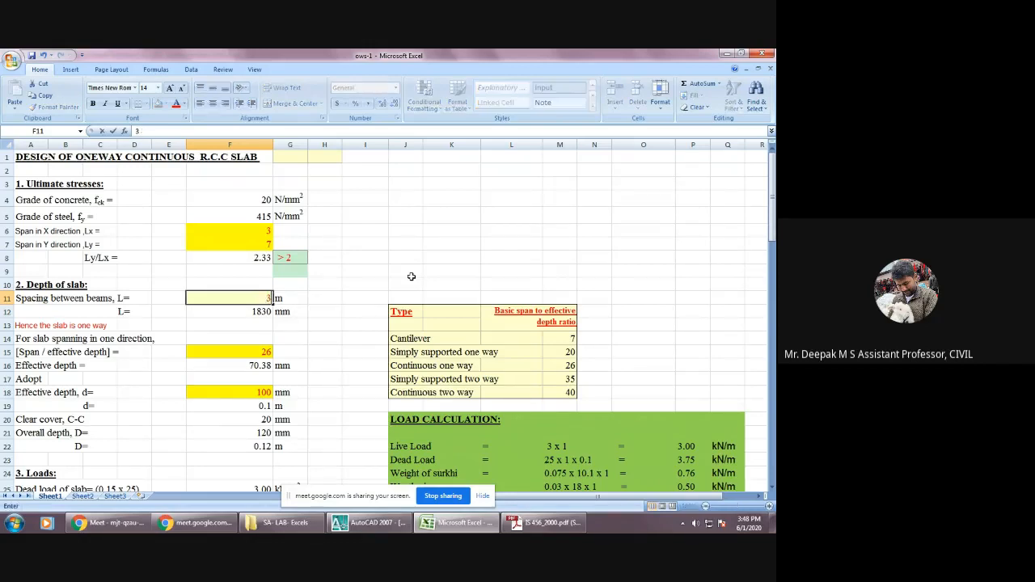
key("Return")
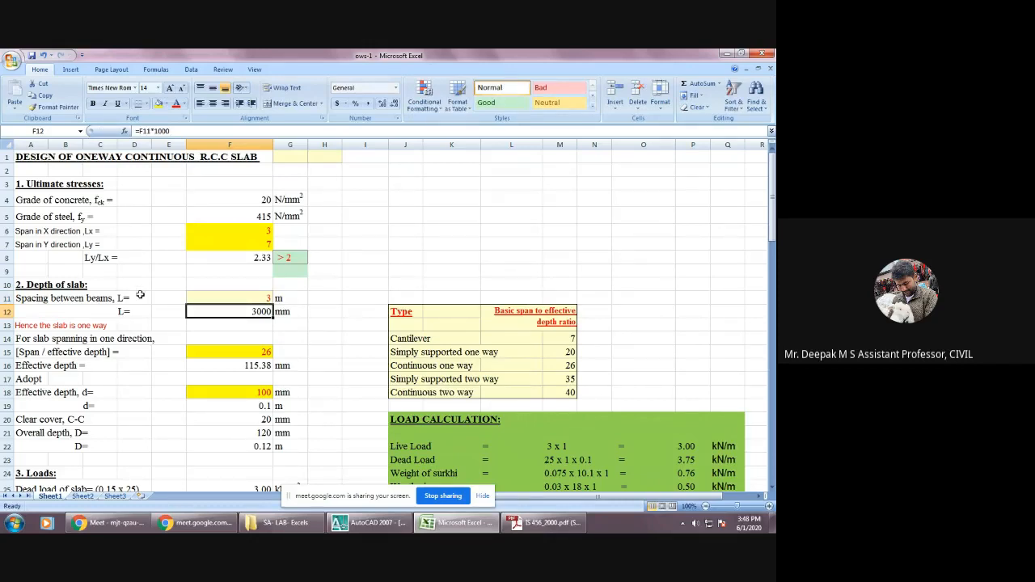
Set the span to effective depth ratio in F15 to 20, the table value for a simply supported one way slab.
scroll(223, 320, "down", 1)
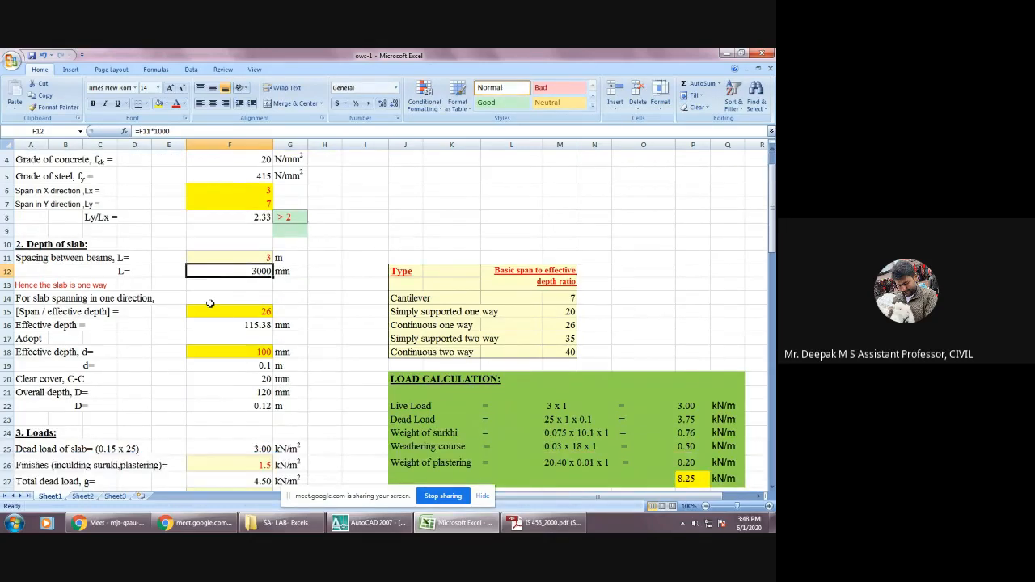
left_click(230, 311)
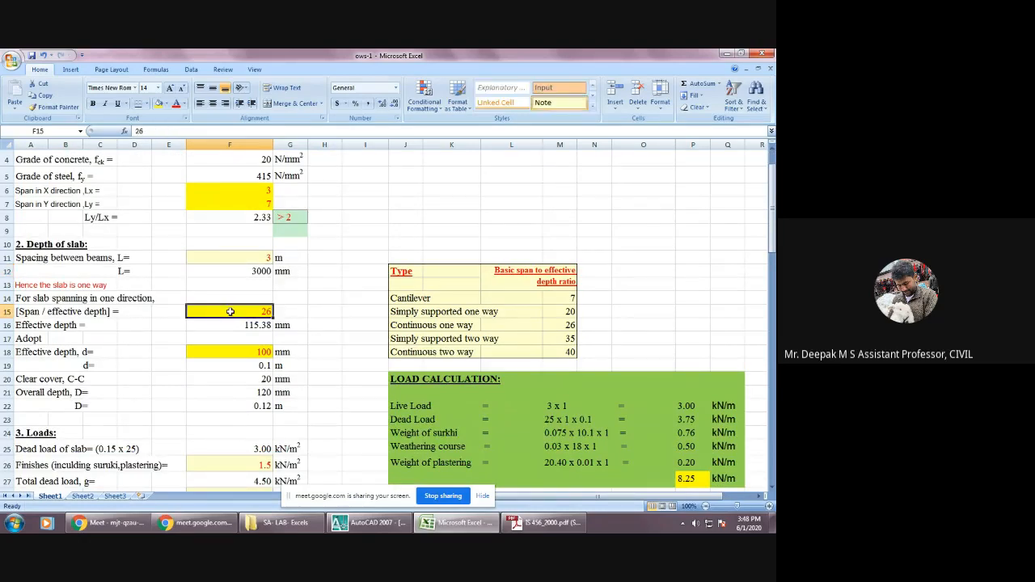
left_click(571, 313)
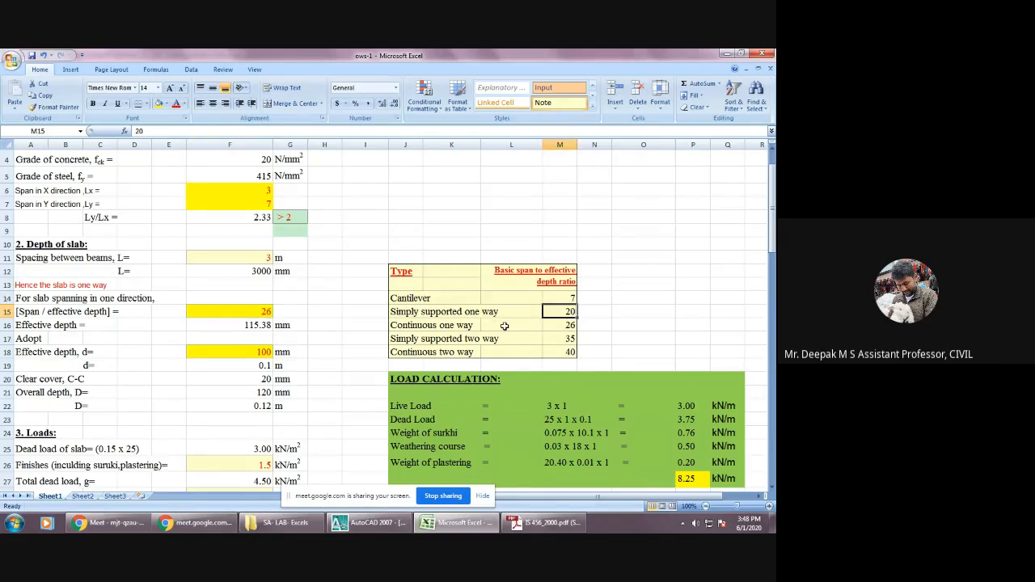
left_click(237, 313)
type("20")
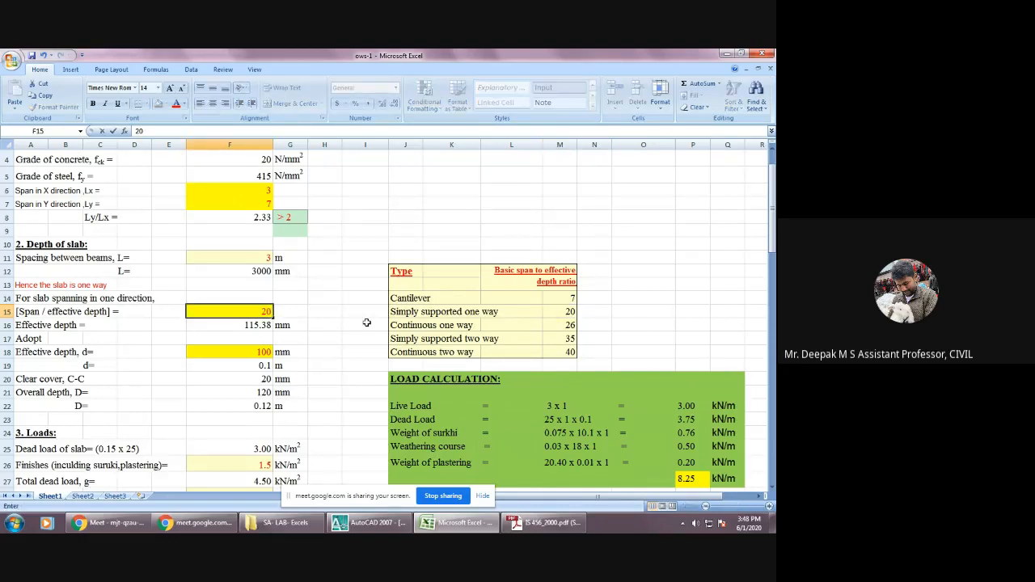
key("Return")
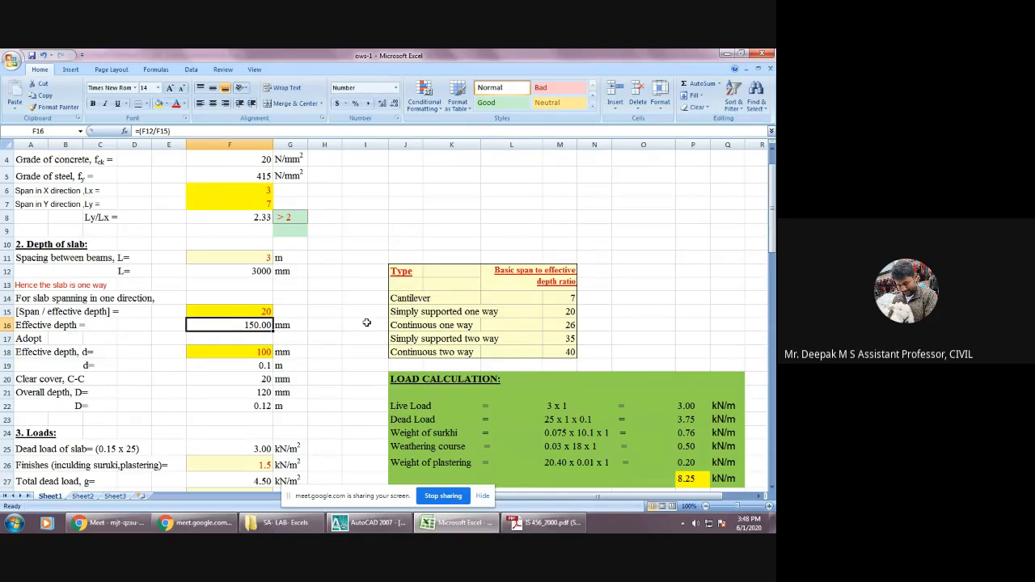
Set the adopted effective depth d in the Depth of slab section to 150 mm.
key("Down")
key("Down")
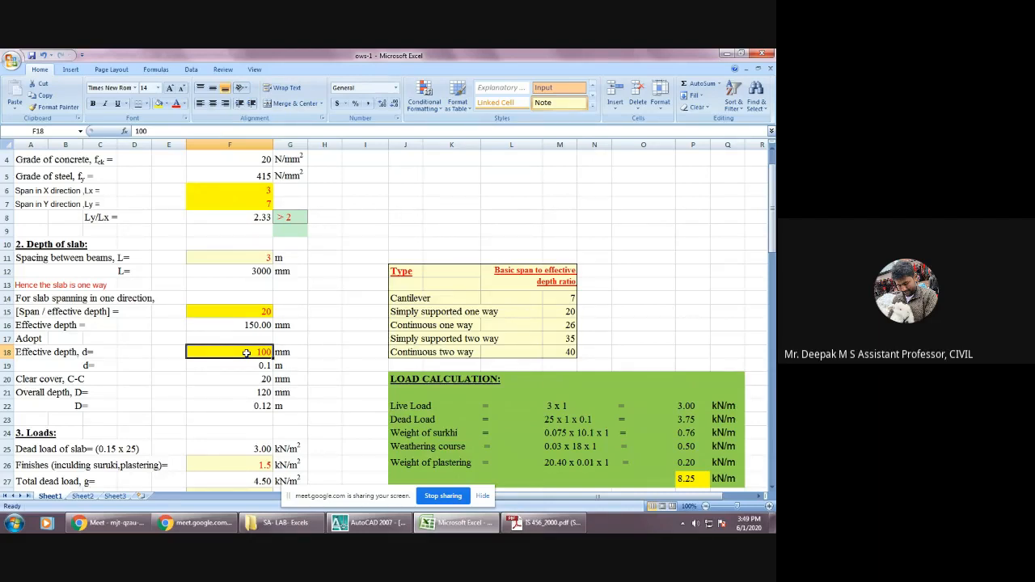
type("125")
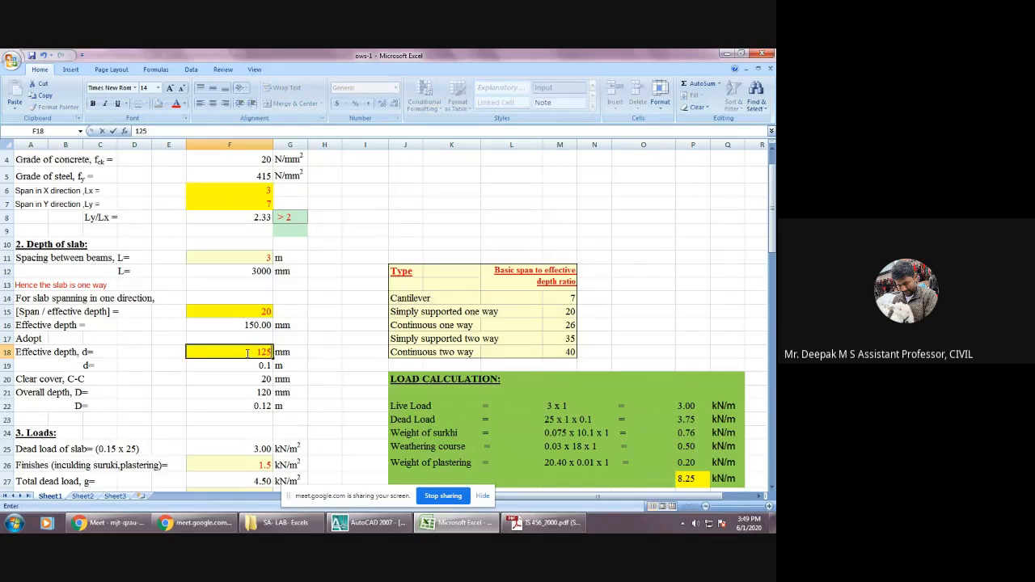
key("BackSpace")
key("BackSpace")
type("150")
key("Return")
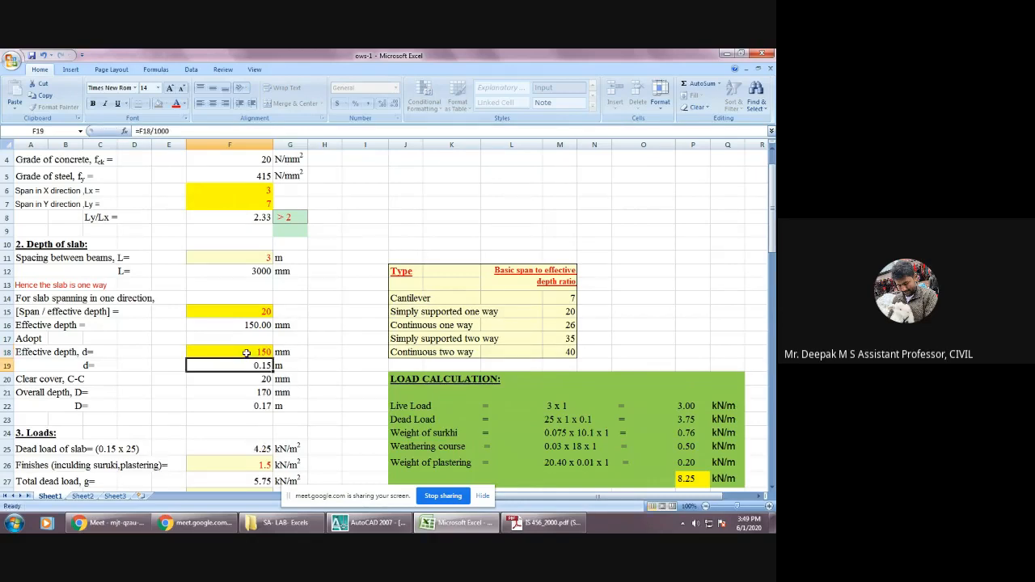
key("Down")
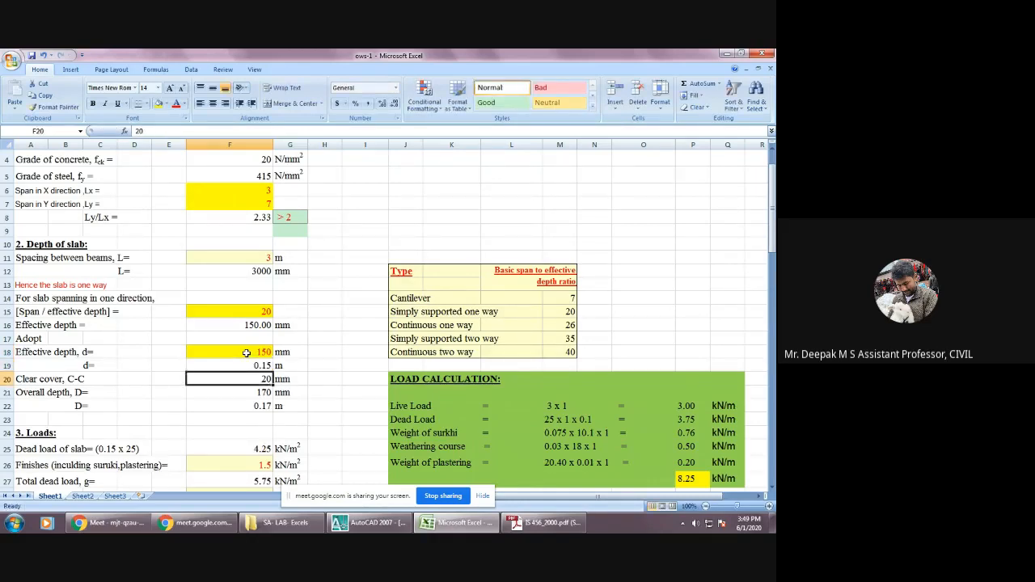
key("Down")
Set the adopted effective depth d to 155 mm and check the overall depth D.
key("Up")
key("Up")
key("Up")
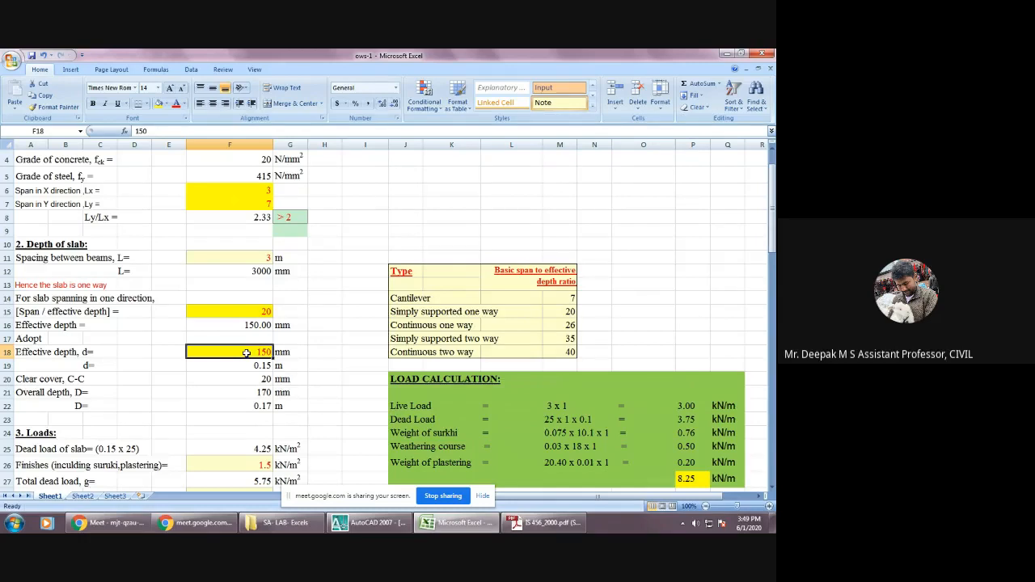
type("155")
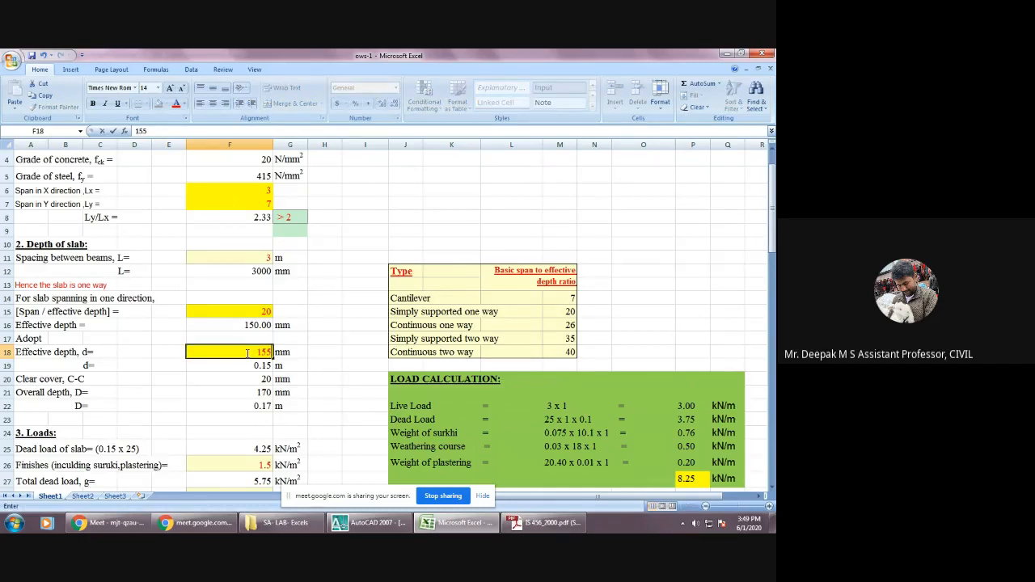
key("Return")
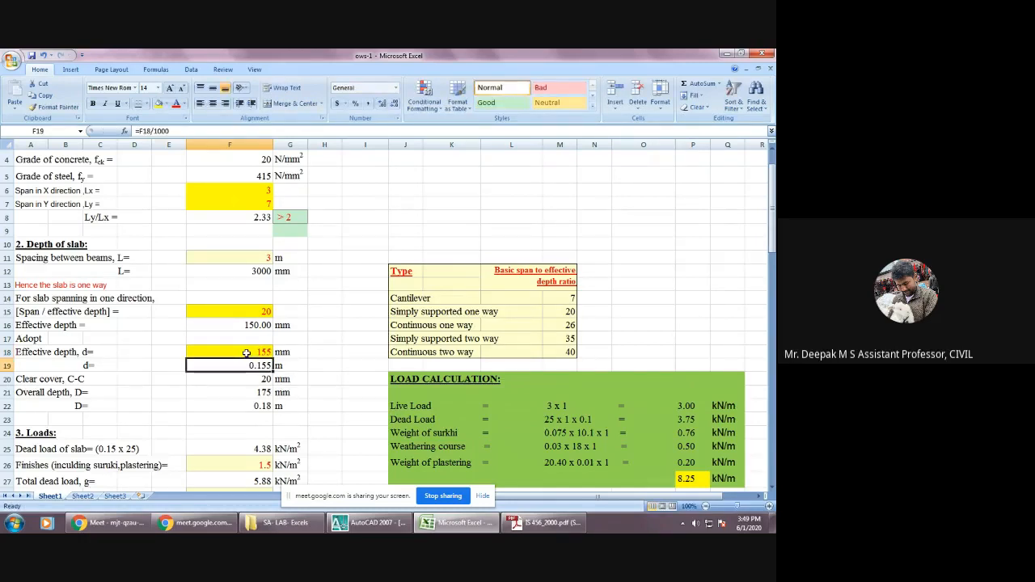
key("Down")
key("Down")
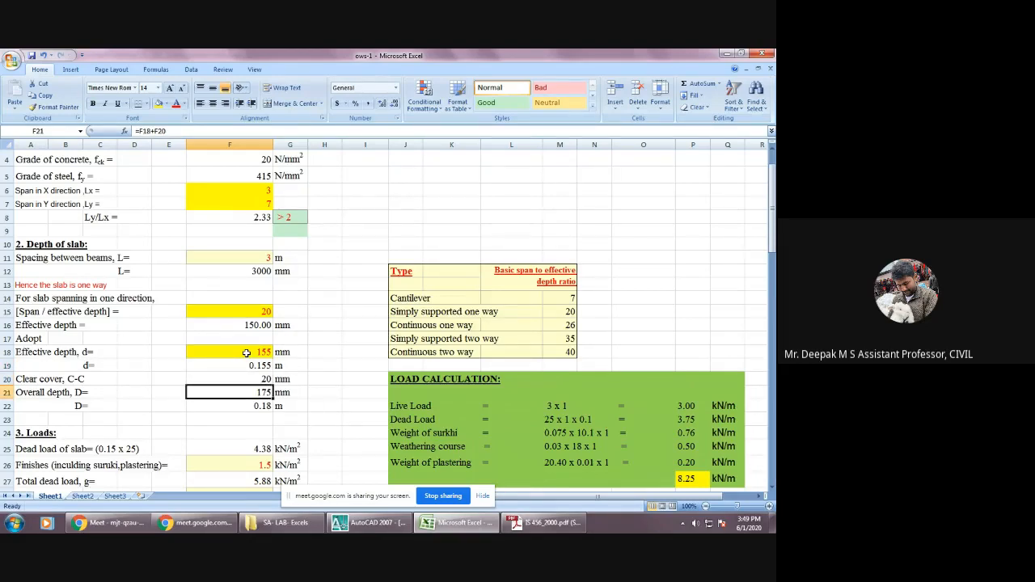
Review the Loads section, including slab dead load, finishes, live load and the factored loads gu and qu.
key("Down")
key("Down")
key("Down")
key("Down")
key("Down")
key("Down")
key("Down")
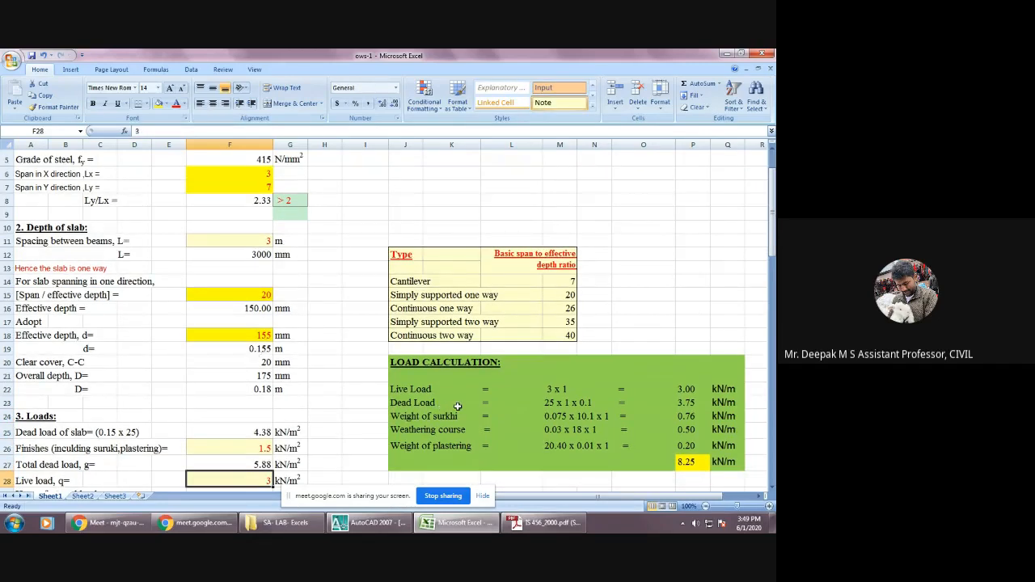
scroll(458, 407, "down", 2)
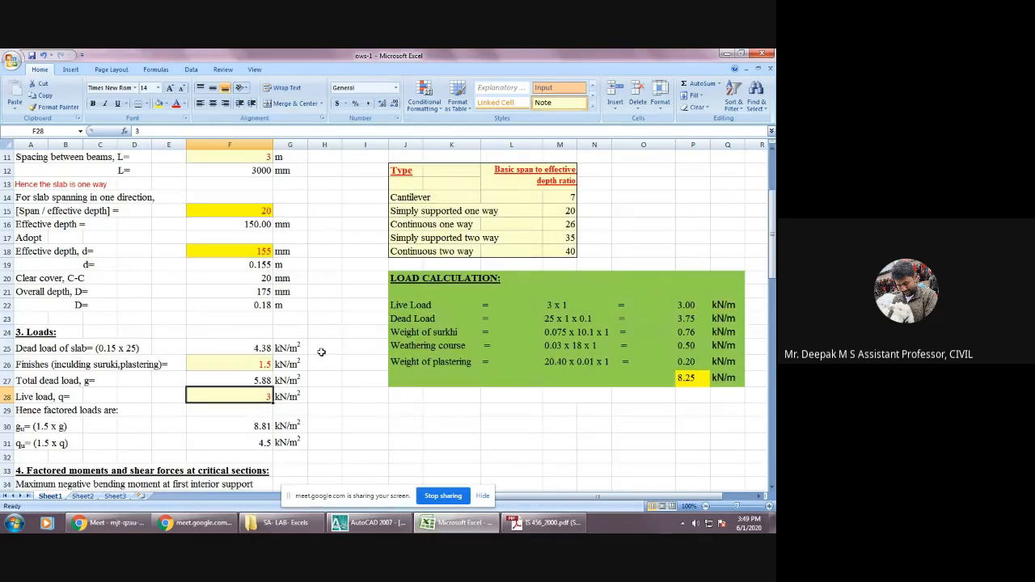
left_click(241, 347)
left_click(247, 363)
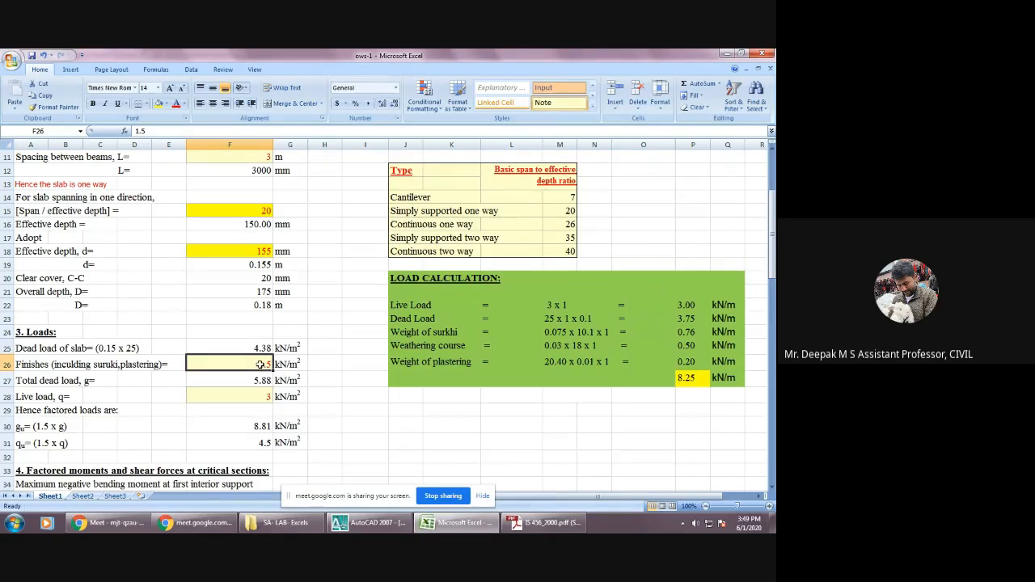
scroll(261, 364, "down", 1)
left_click(264, 308)
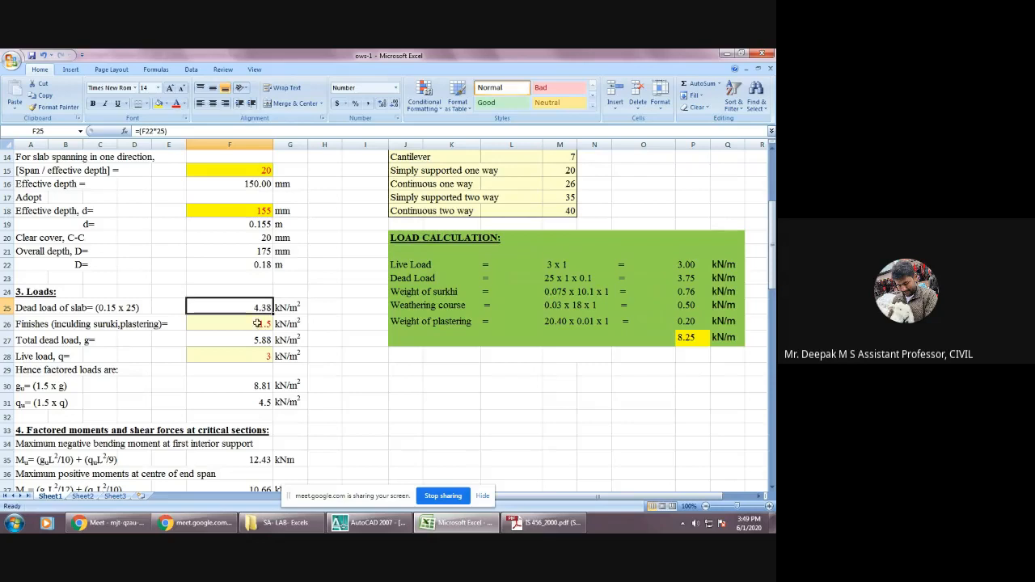
left_click(257, 353)
scroll(258, 353, "down", 2)
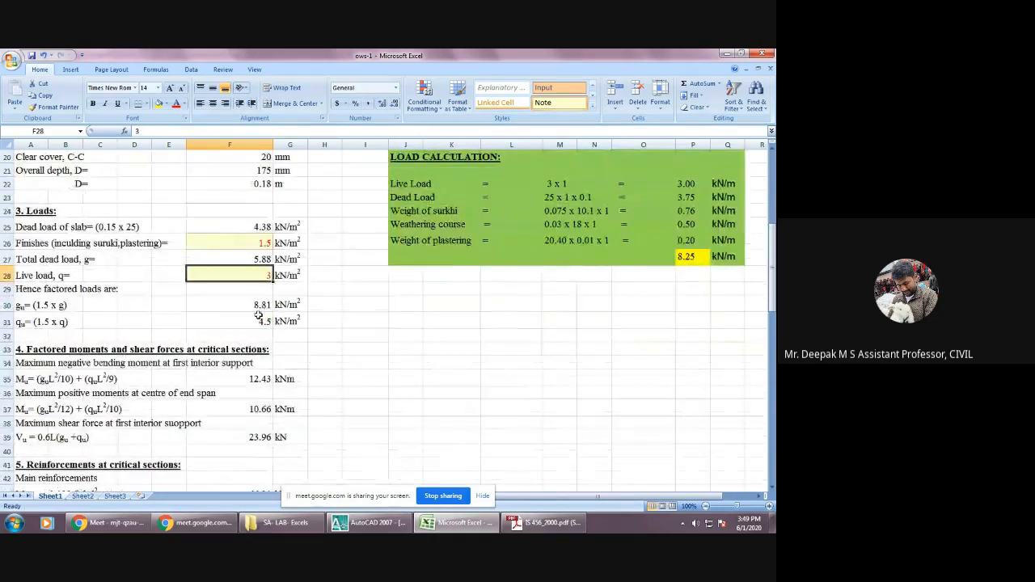
left_click(260, 306)
left_click(261, 321)
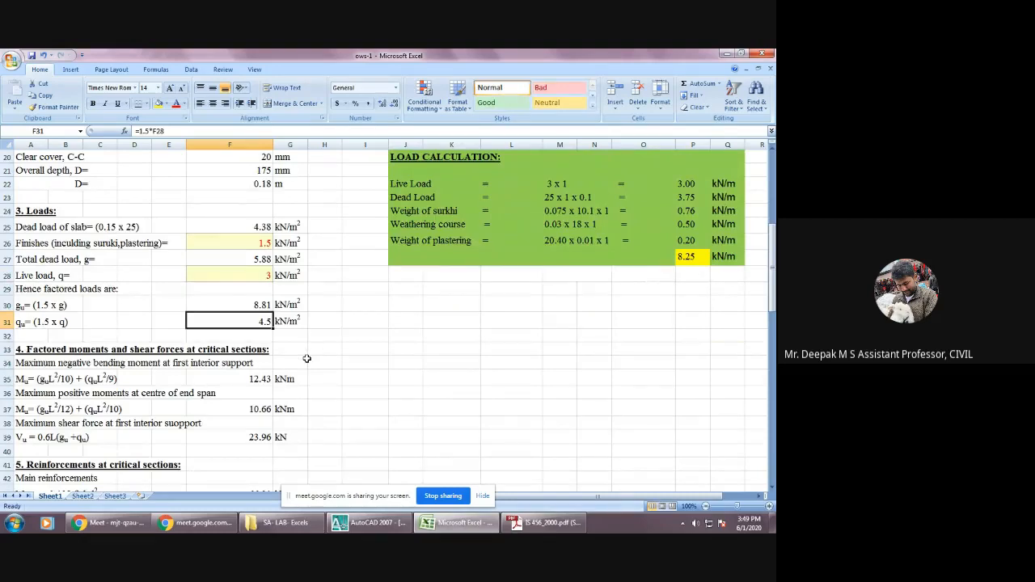
Examine the factored negative and positive bending moments in section 4 and compare them with the limiting moment Mu,lim.
scroll(306, 358, "down", 1)
left_click(262, 336)
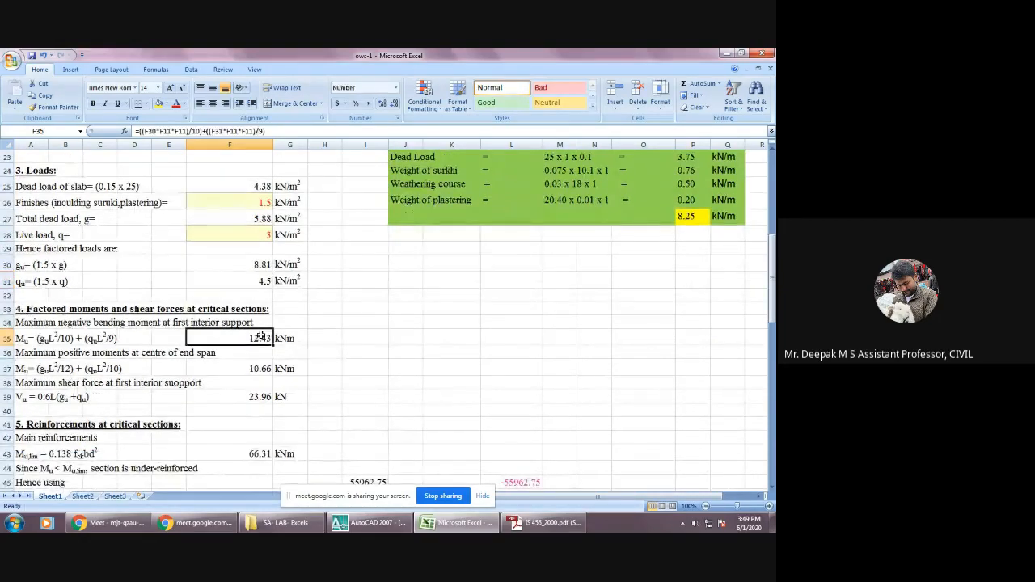
scroll(261, 356, "down", 1)
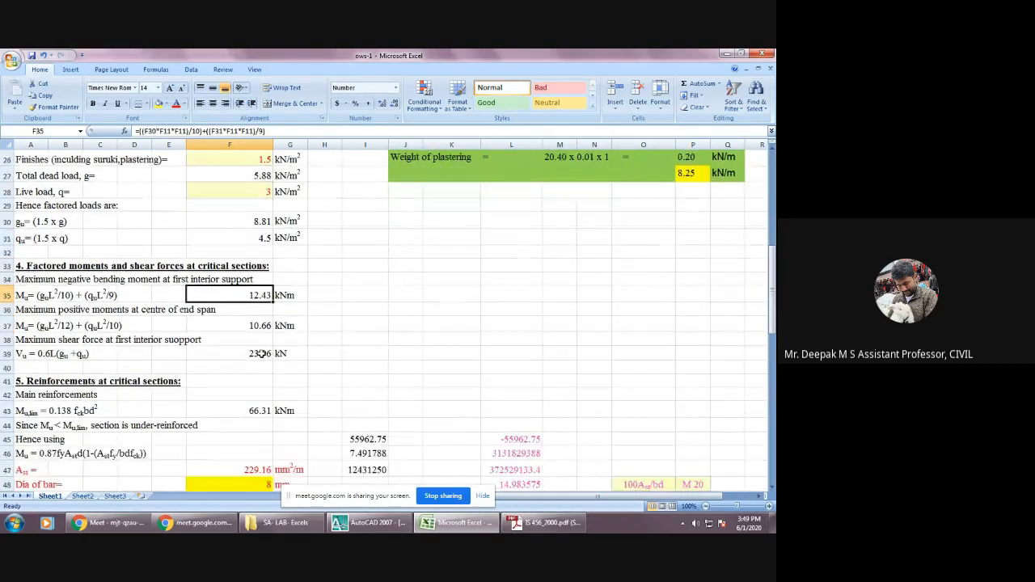
left_click(265, 410)
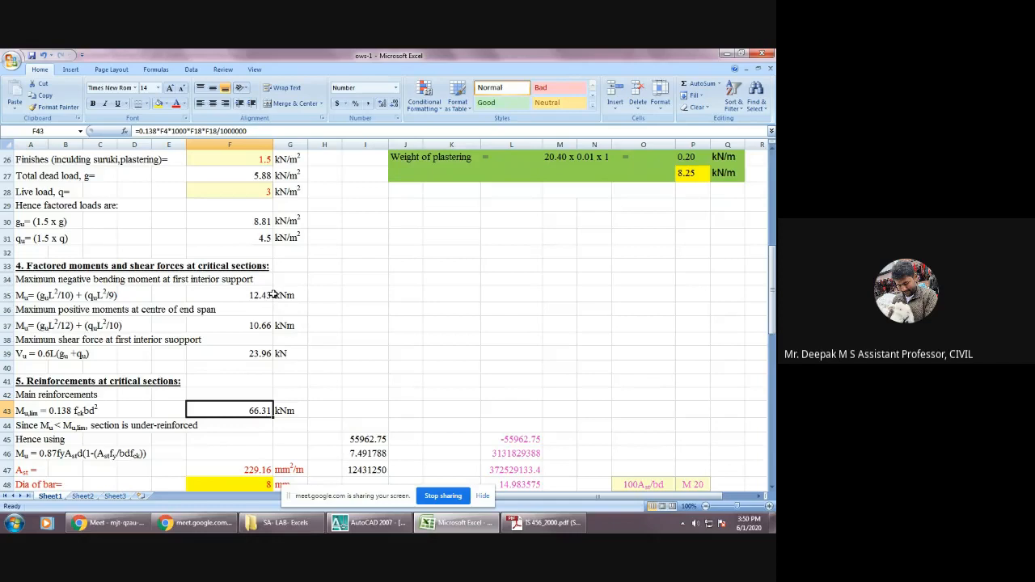
left_click(263, 327)
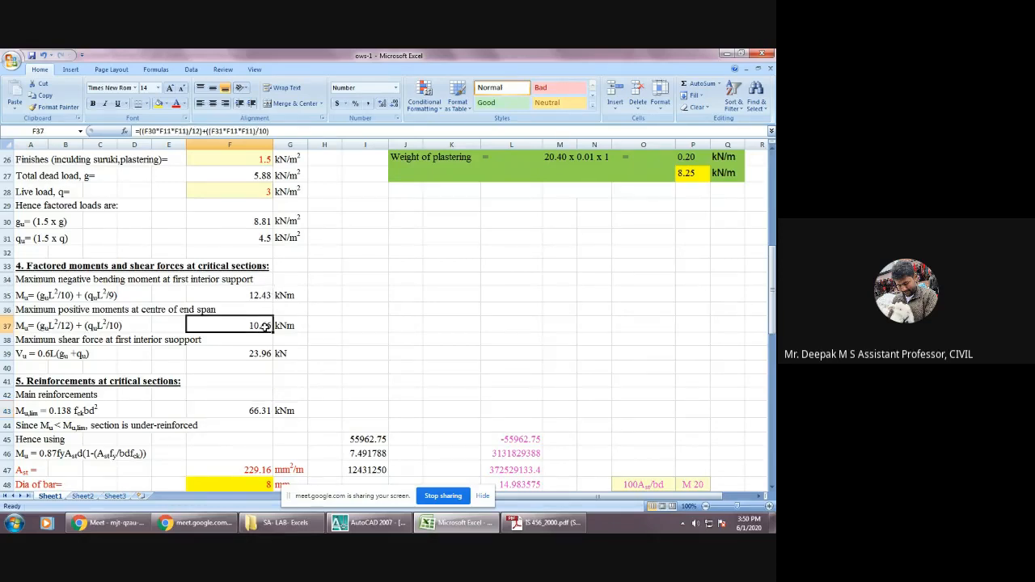
left_click(253, 297)
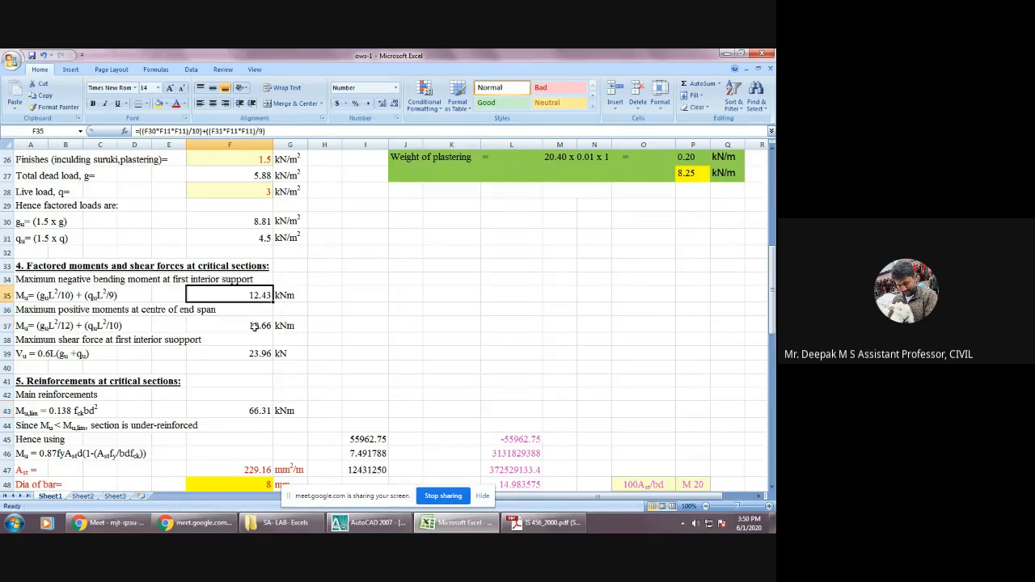
left_click(254, 326)
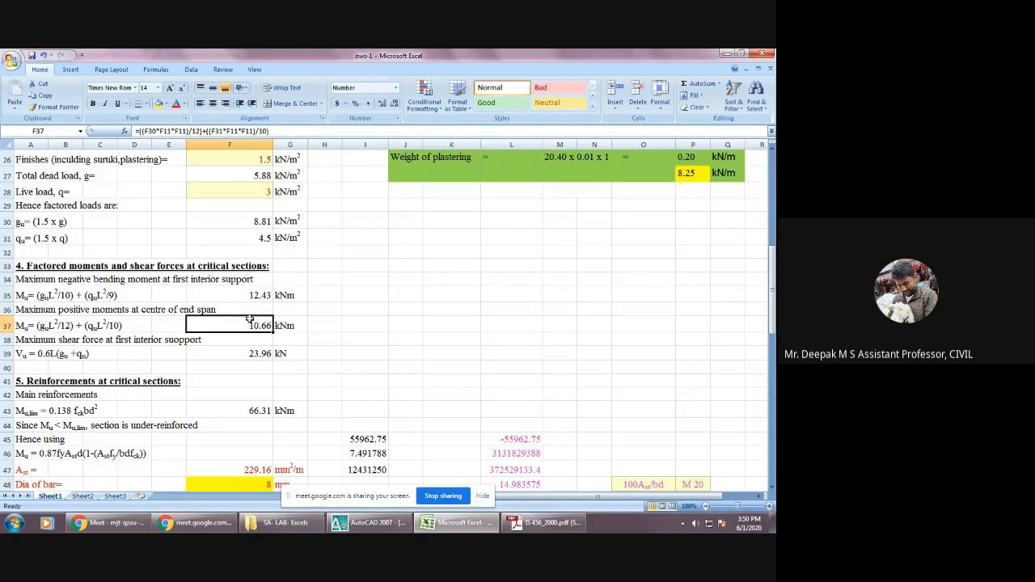
left_click(128, 294)
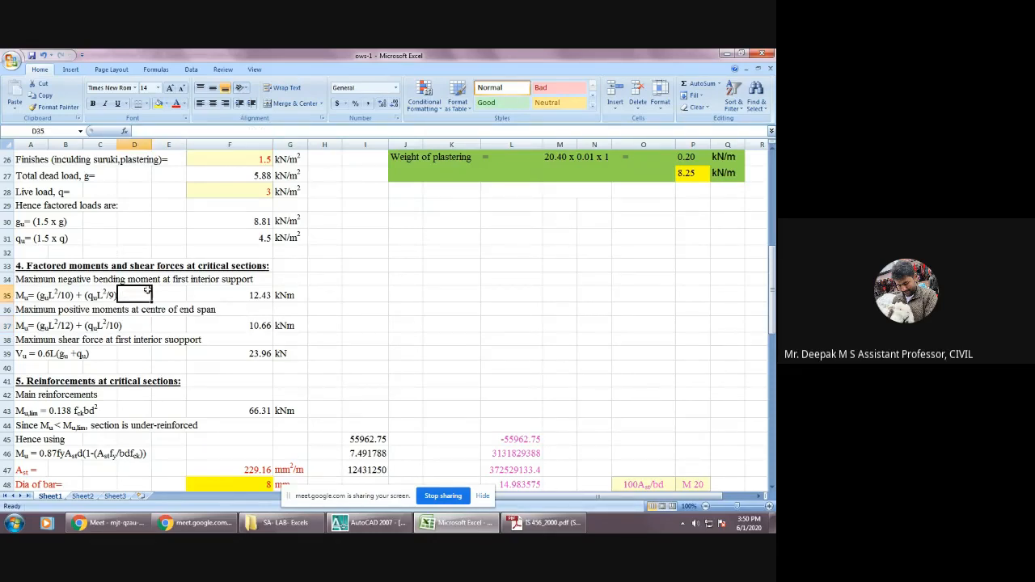
left_click(236, 296)
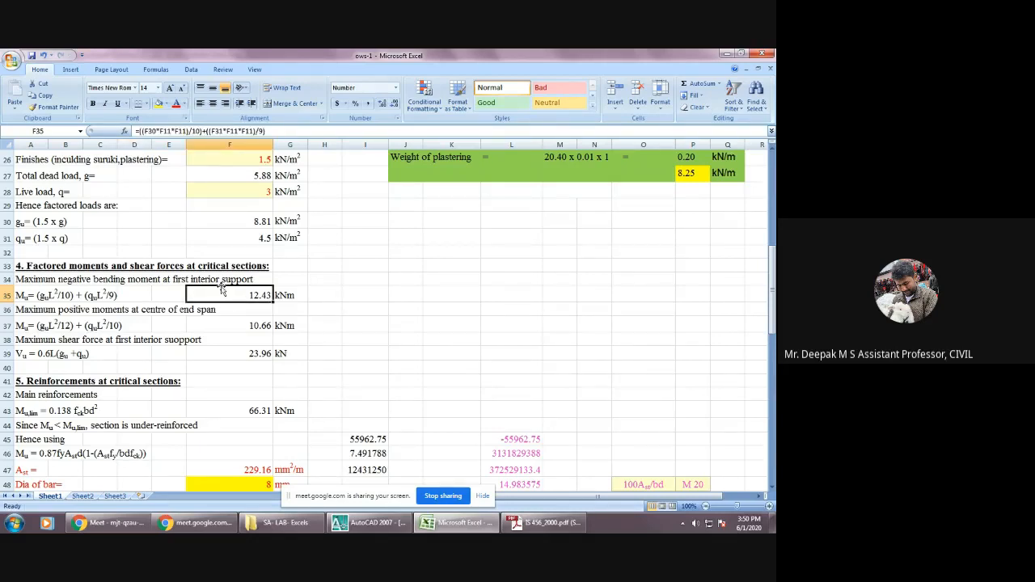
left_click(257, 325)
left_click(249, 298)
scroll(259, 348, "down", 2)
left_click(268, 320)
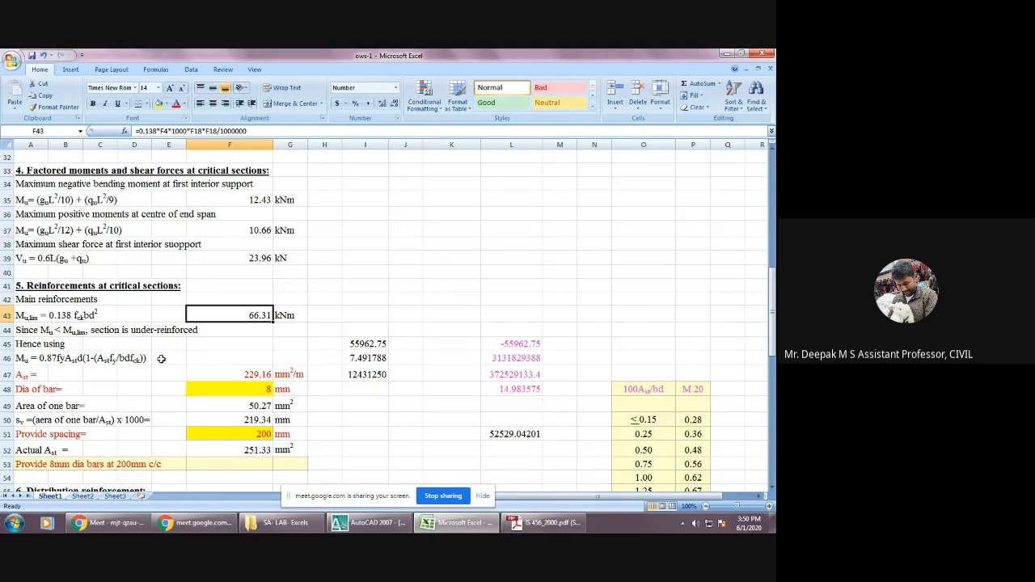
Look up the Mu expression for under-reinforced rectangular sections in Annex G of the IS 456 PDF.
left_click(24, 360)
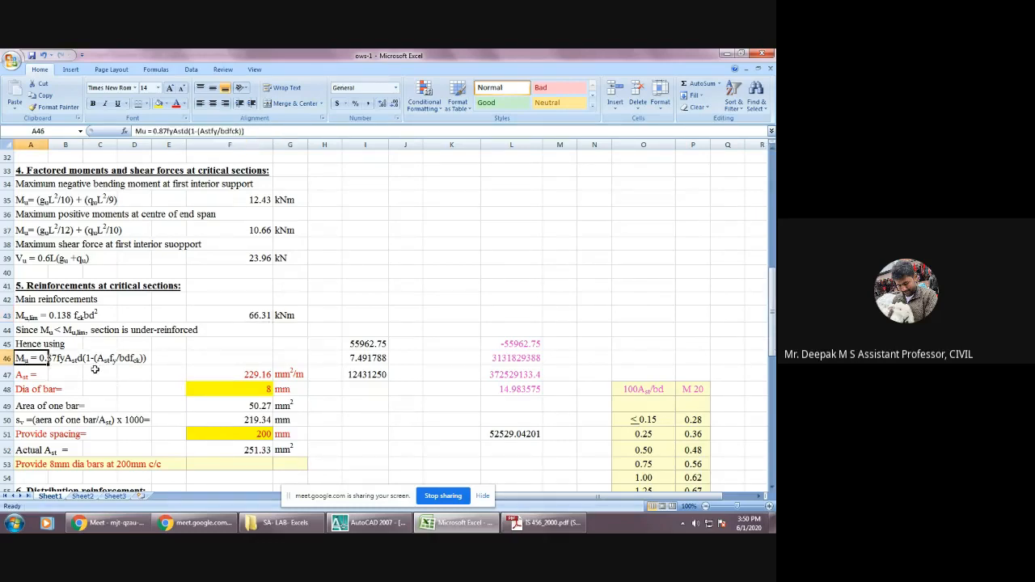
left_click(544, 522)
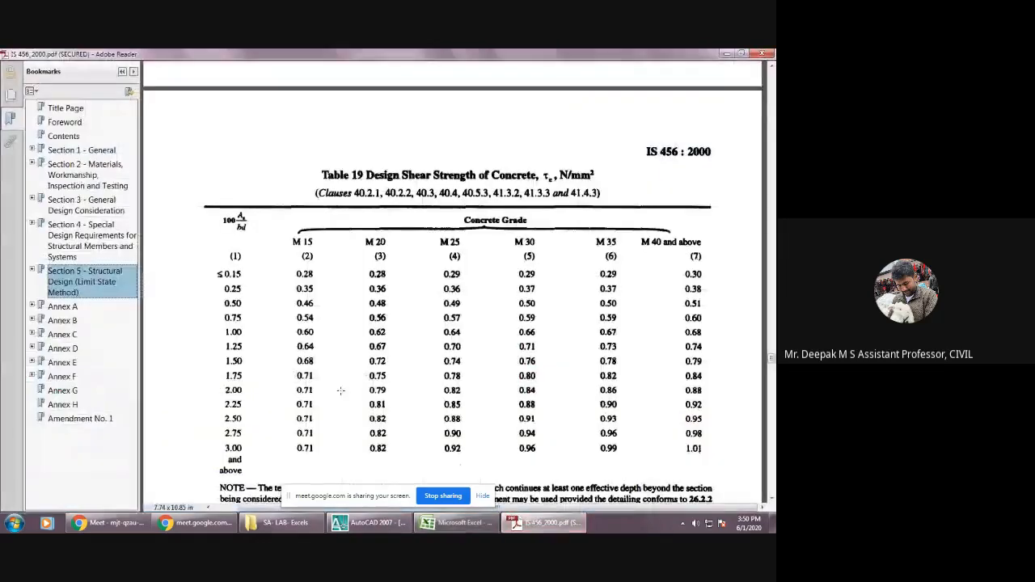
left_click(63, 390)
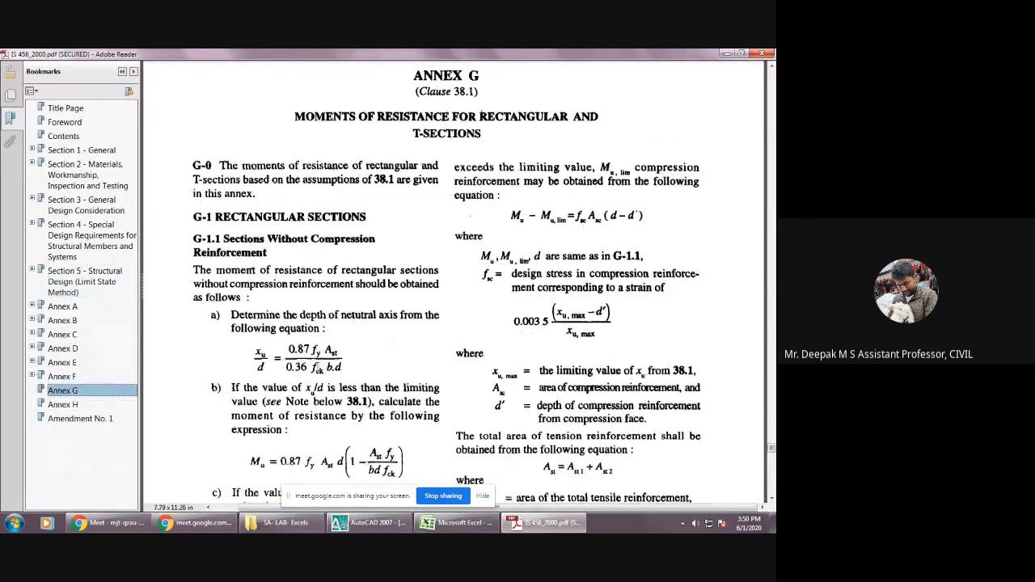
scroll(299, 396, "down", 2)
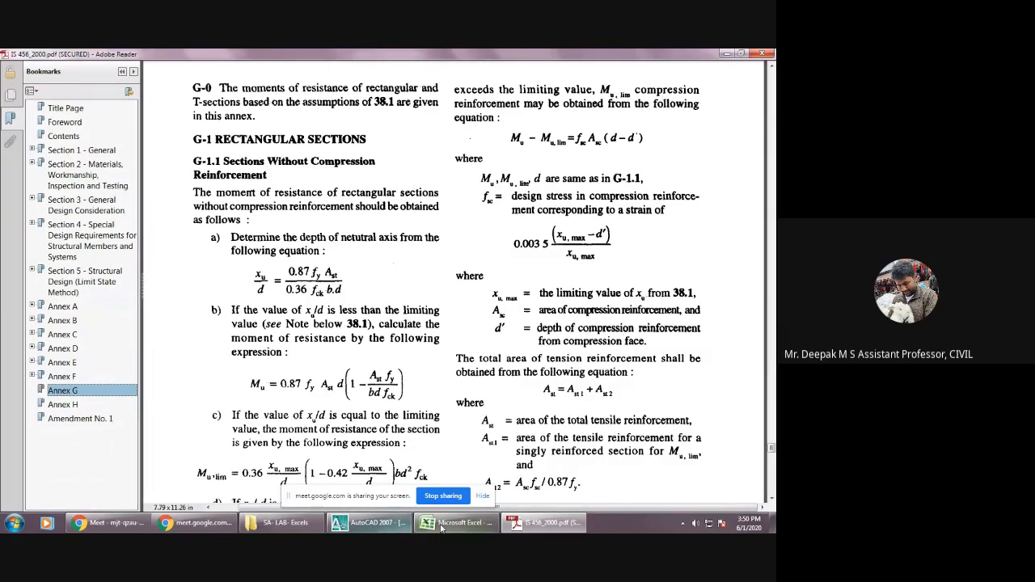
Return to the Excel sheet and trace the required steel area Ast from the maximum negative moment to its supporting formula in J56.
mouse_move(443, 526)
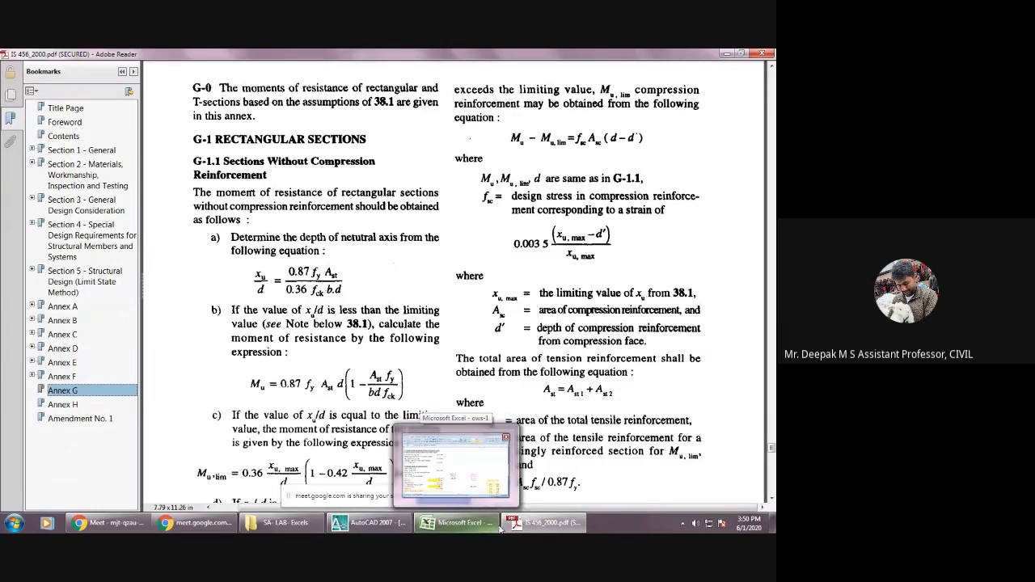
left_click(446, 528)
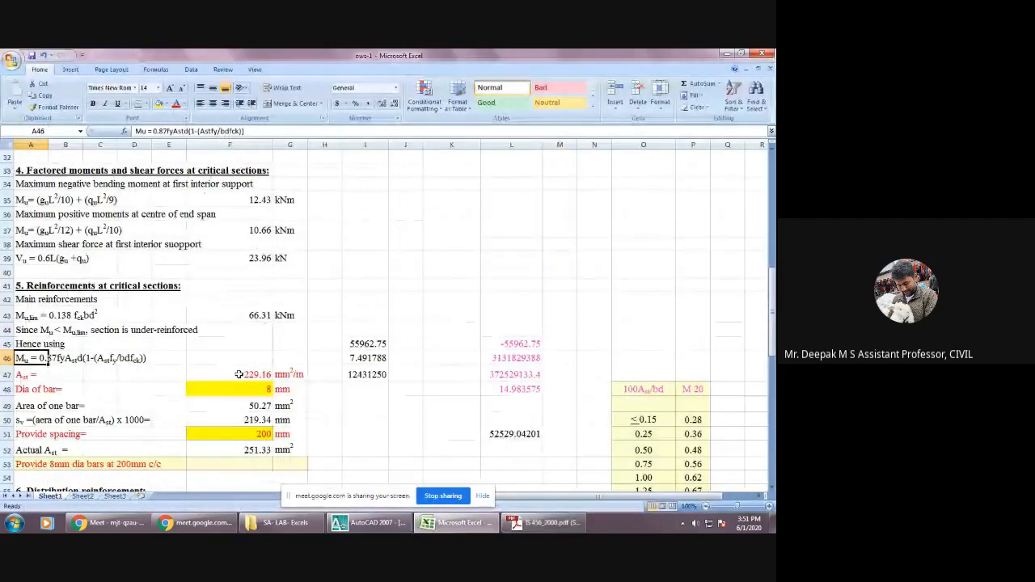
left_click(250, 200)
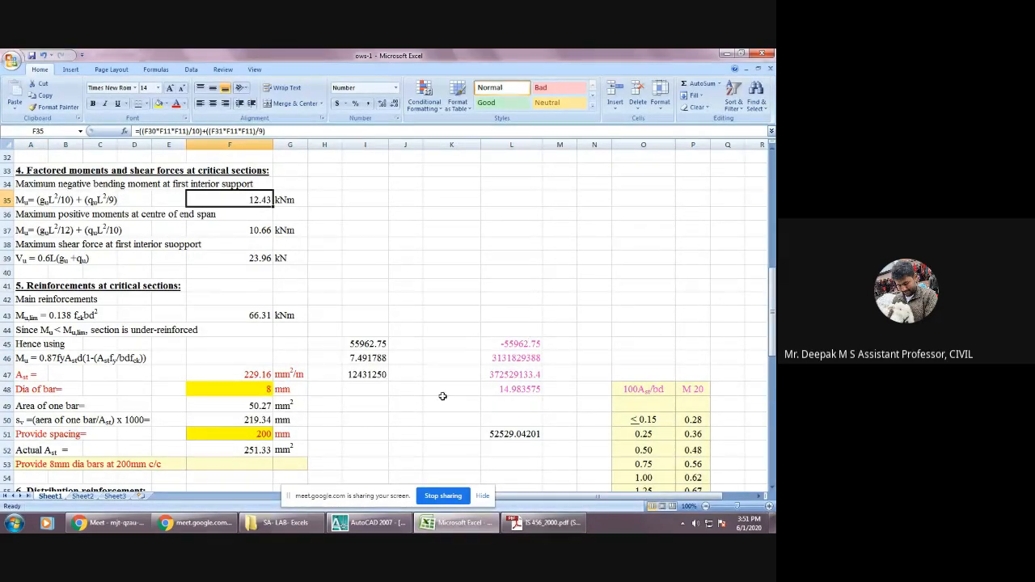
left_click(253, 374)
scroll(253, 375, "down", 2)
left_click(414, 417)
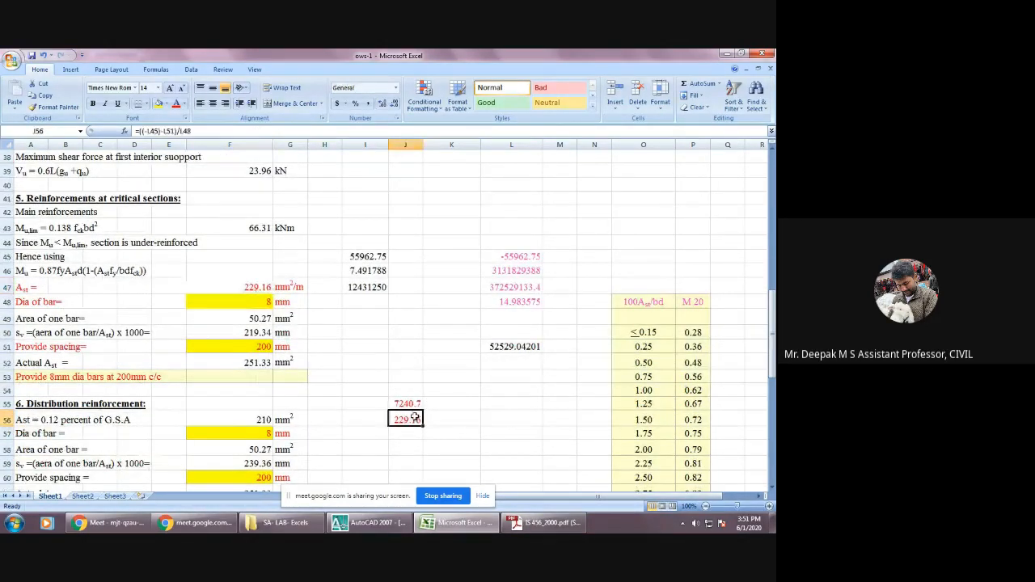
Set the main reinforcement bar diameter in F48 to 10 mm.
left_click(263, 302)
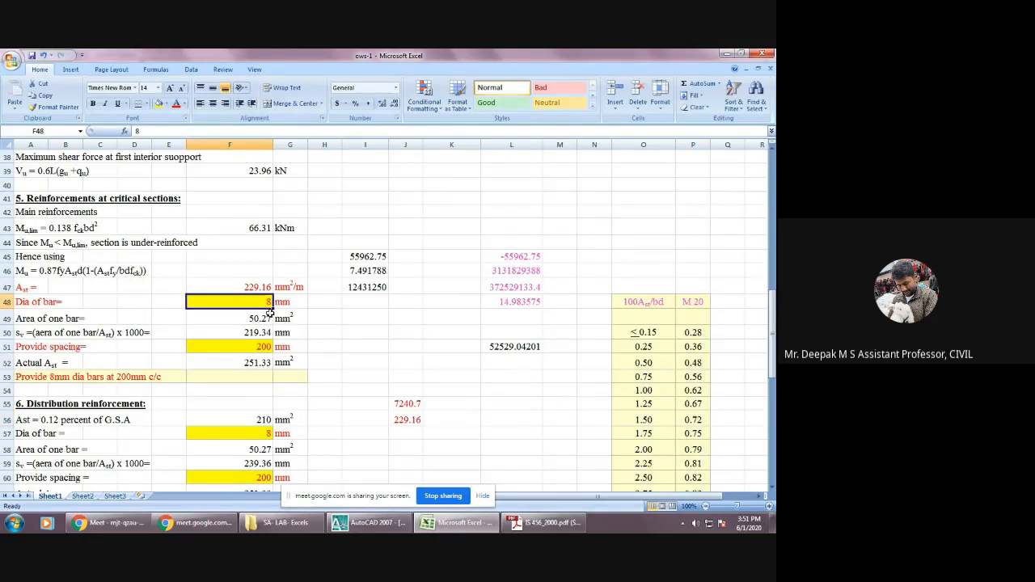
type("10")
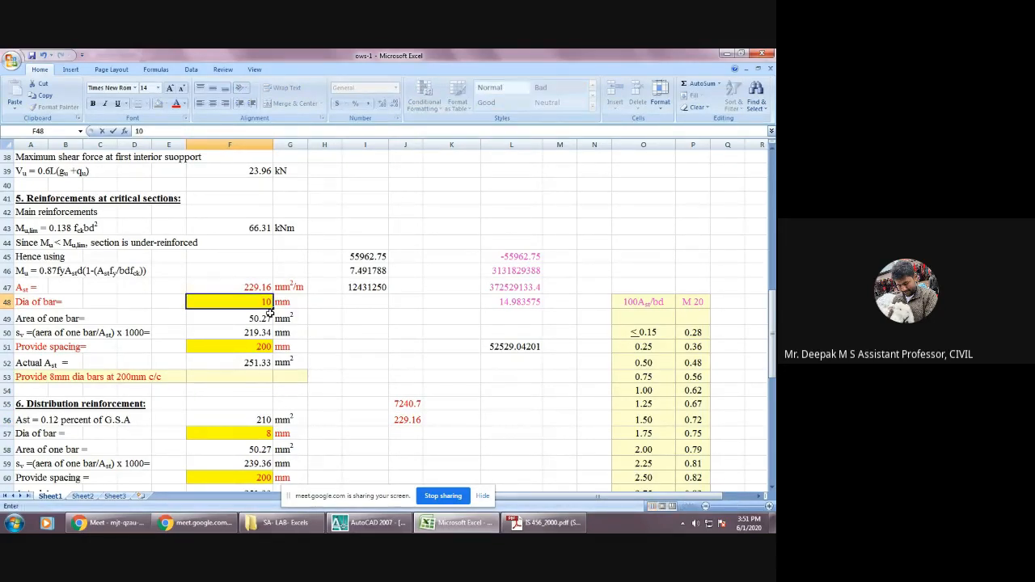
key("Return")
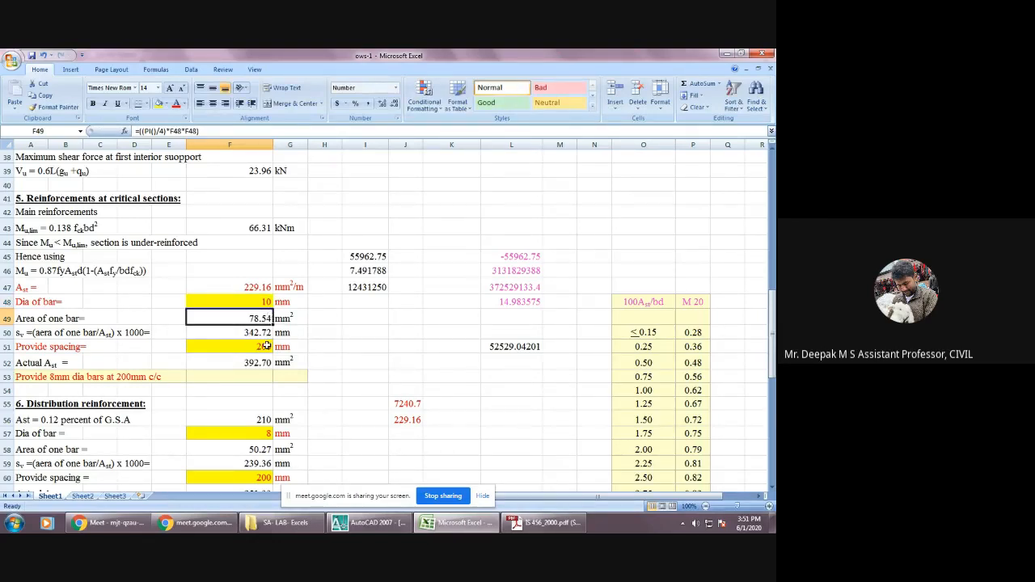
Set the provided spacing of the main reinforcement in F51 to 185 mm.
left_click(267, 346)
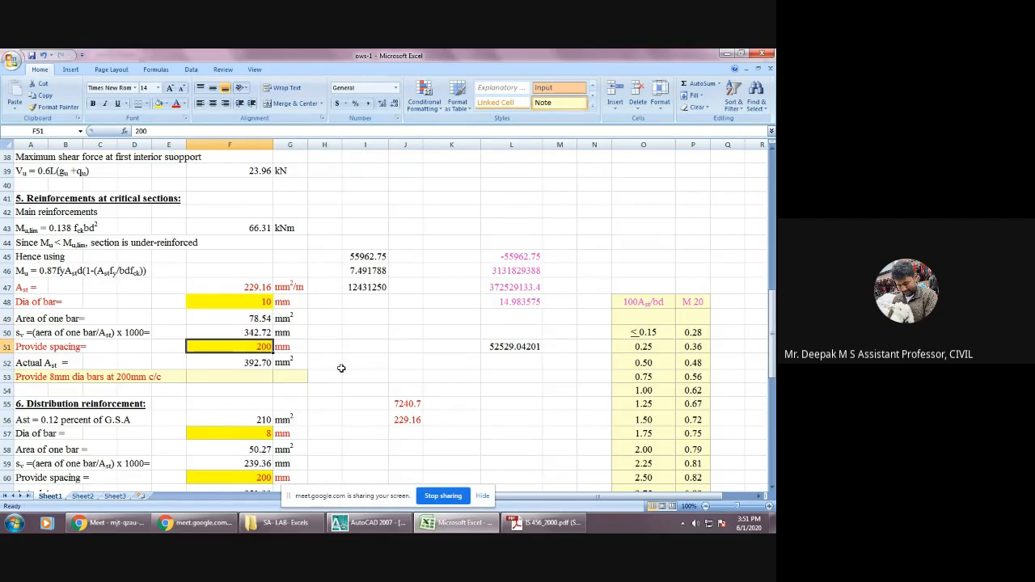
type("185")
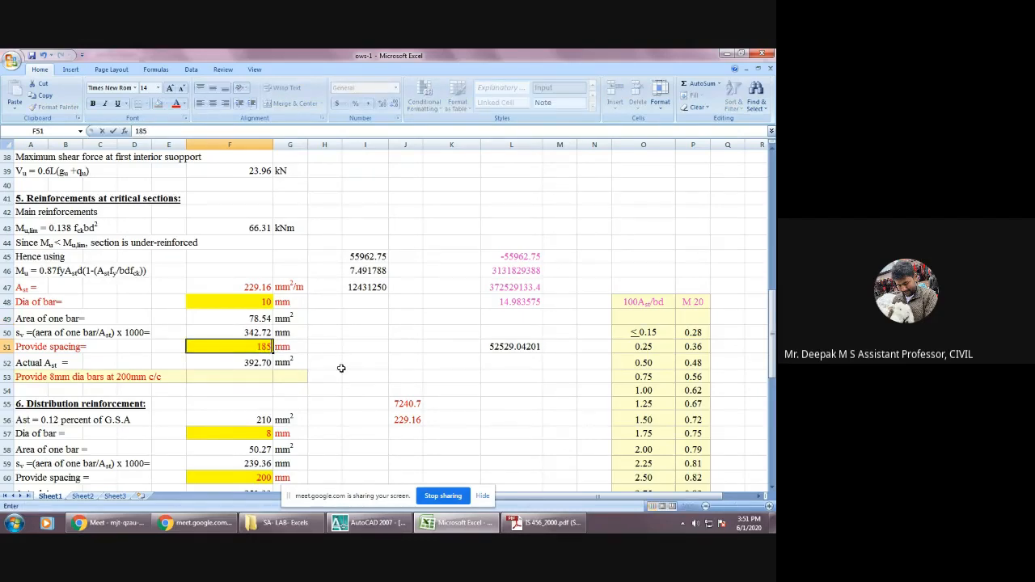
key("Return")
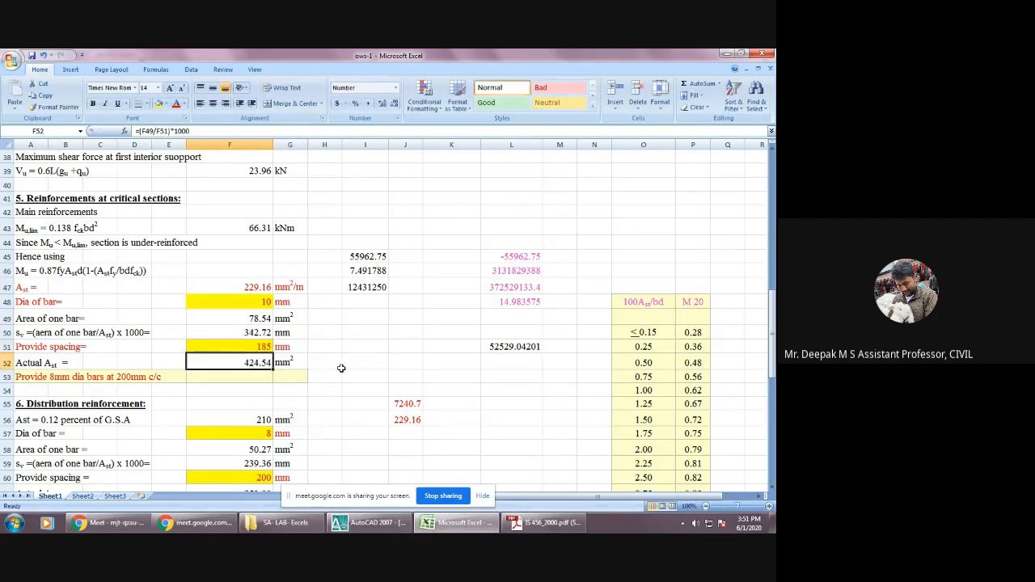
Set the distribution reinforcement bar diameter in F57 to 10 mm and check the provided spacing cell below it.
key("Down")
key("Down")
key("Down")
key("Down")
key("Down")
key("Down")
key("Down")
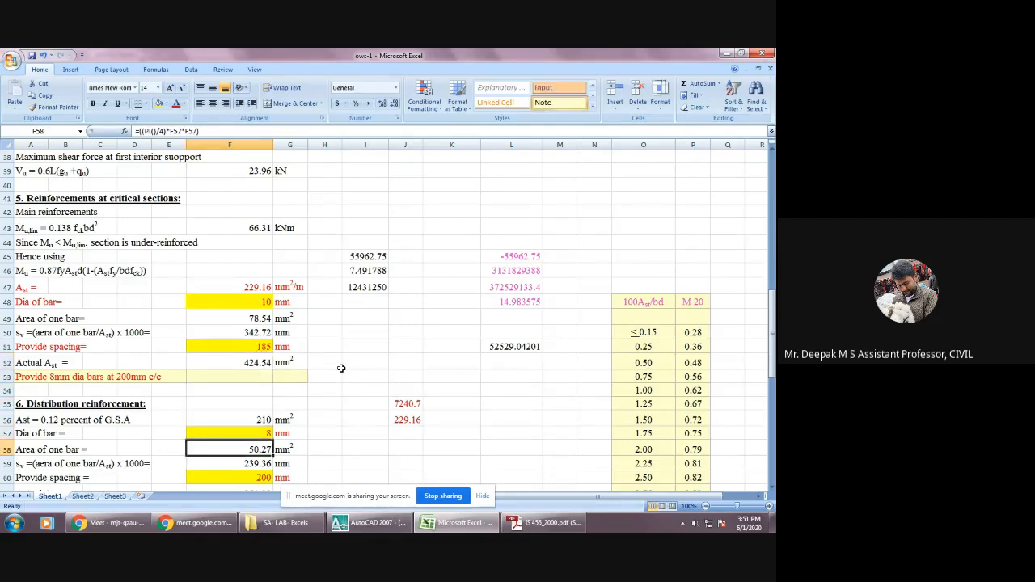
key("Up")
key("Up")
key("Up")
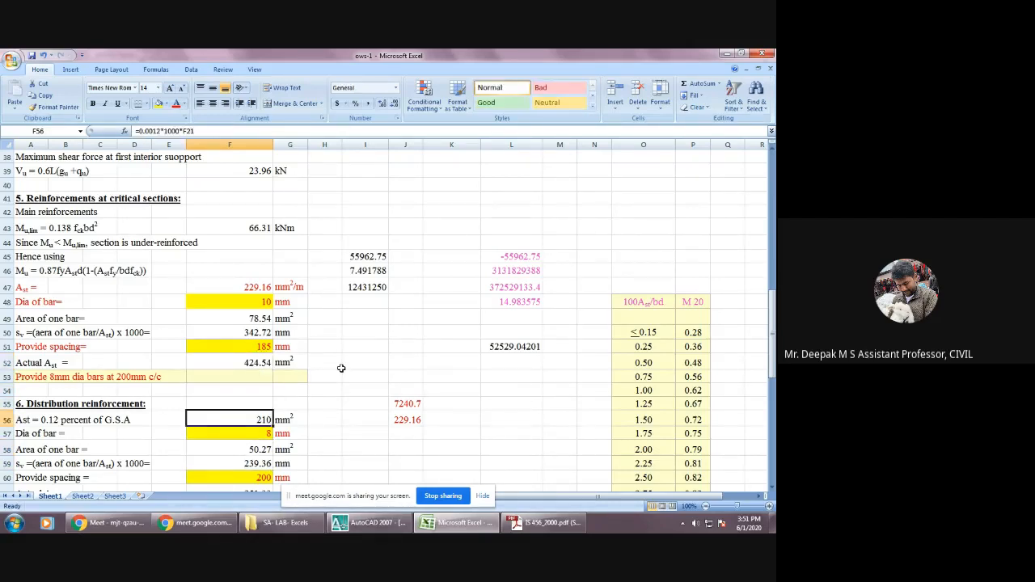
scroll(134, 415, "down", 3)
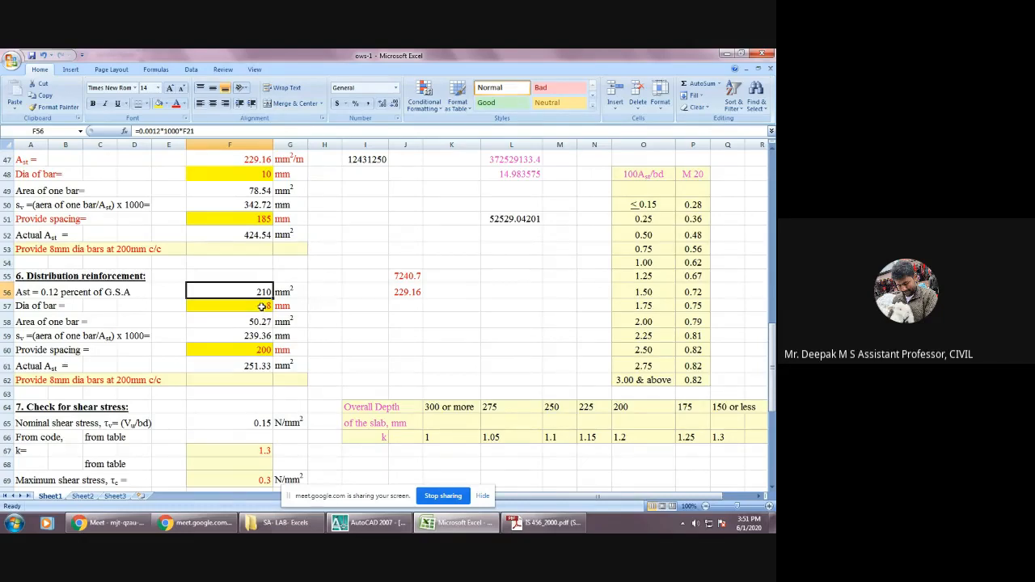
left_click(262, 305)
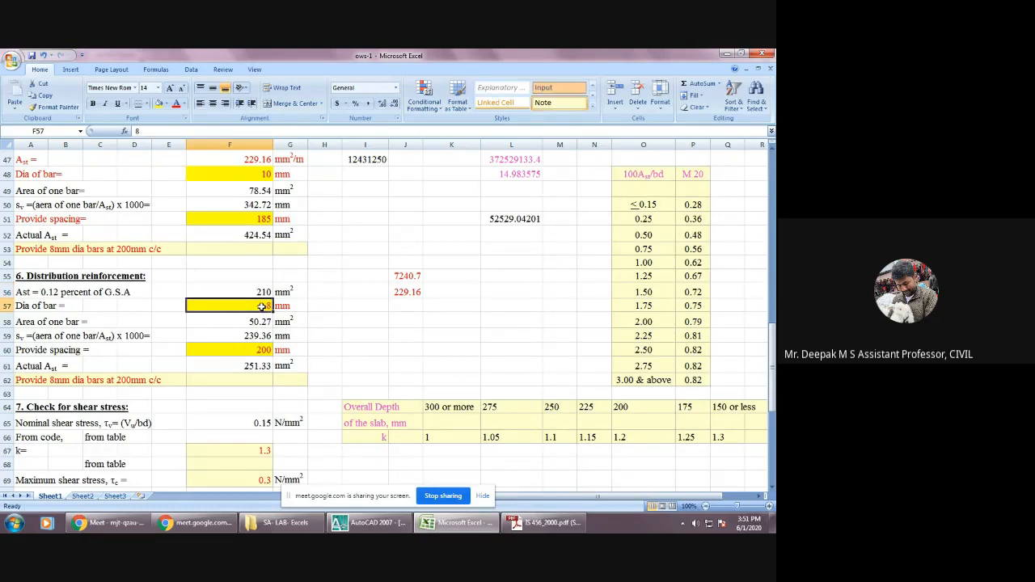
type("10")
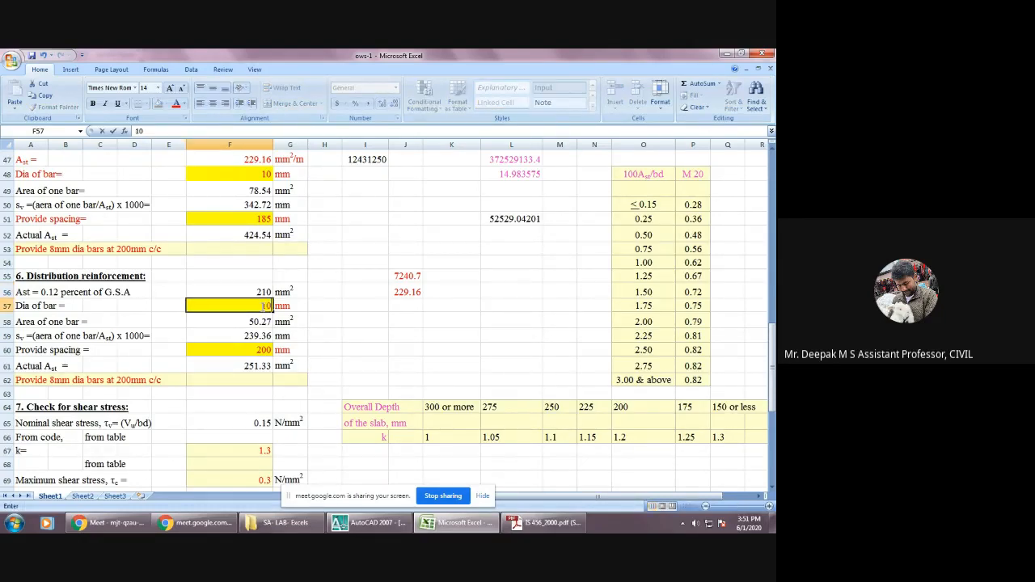
key("Return")
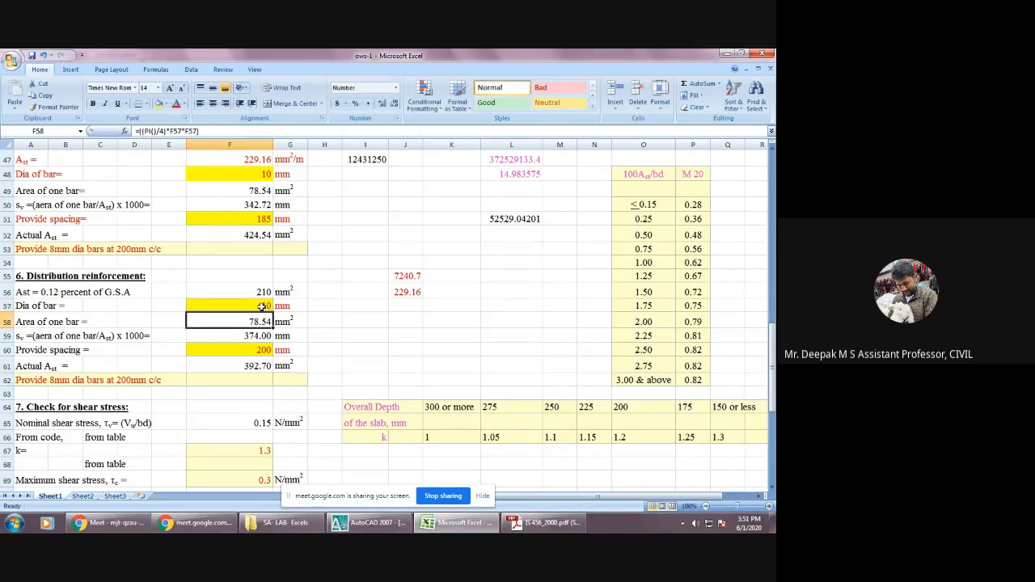
left_click(265, 348)
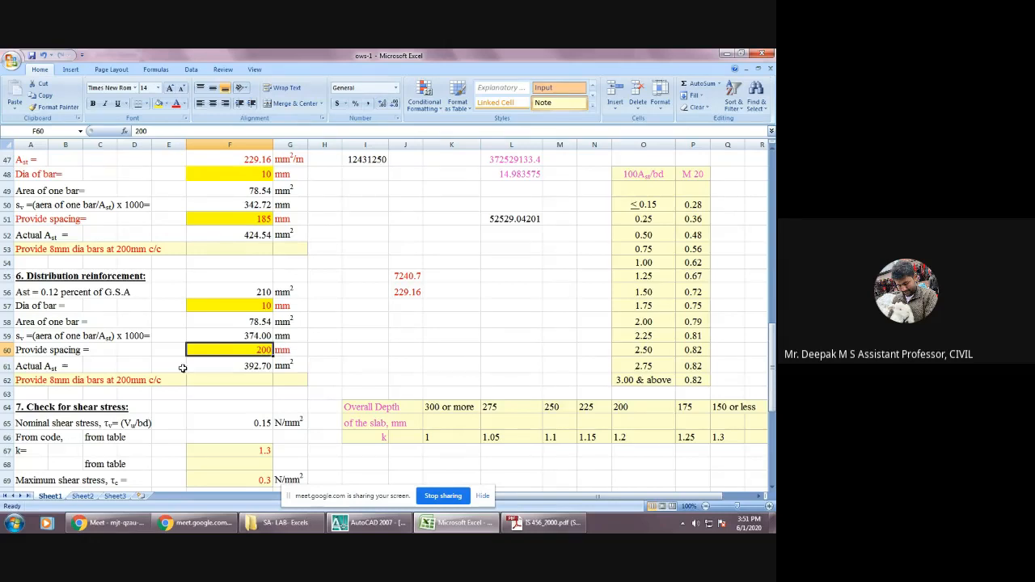
Edit the main reinforcement note in A53 to read "Provide 10mm dia bars at 185mm c/c".
double_click(52, 249)
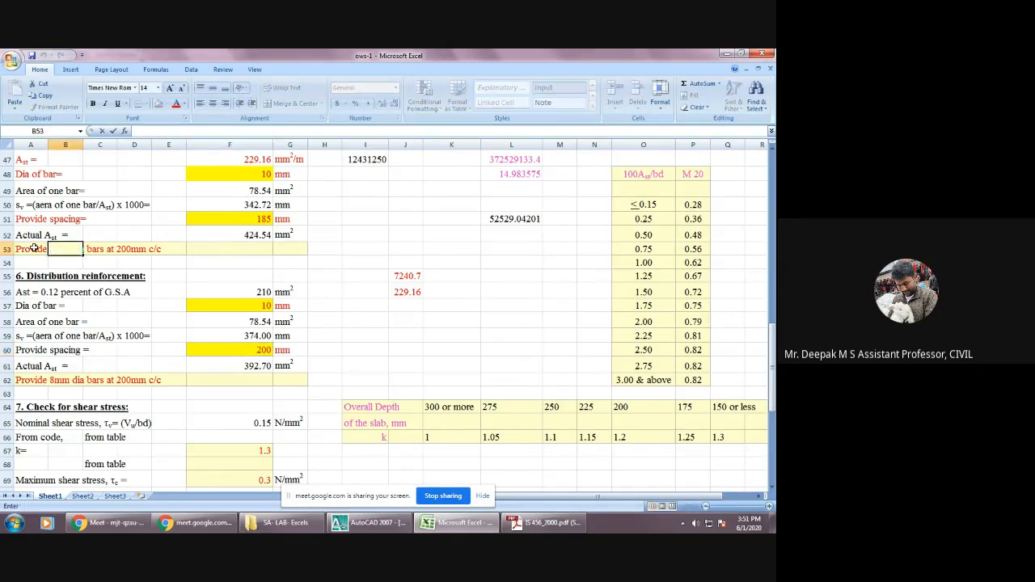
double_click(36, 249)
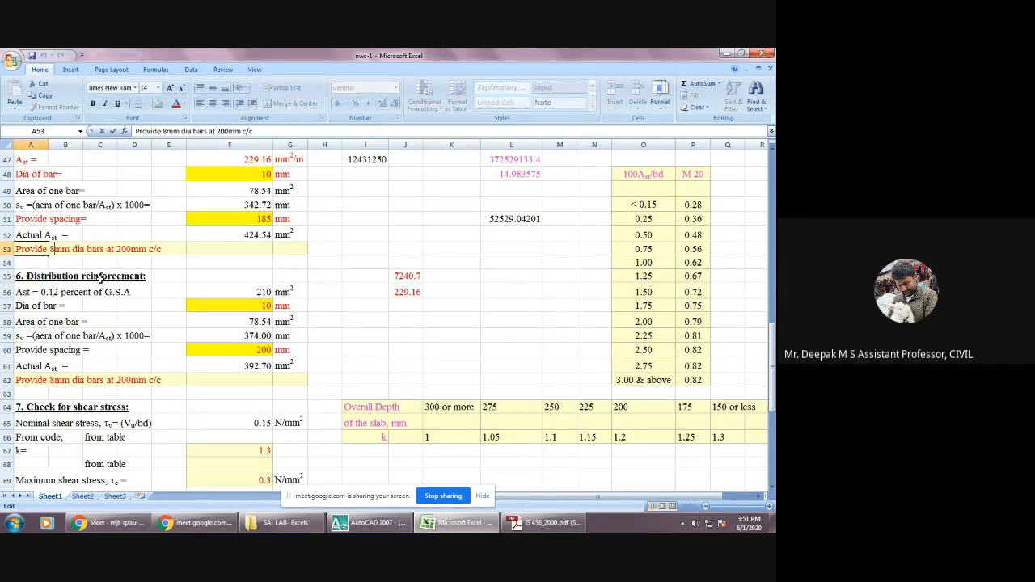
key("BackSpace")
type("10")
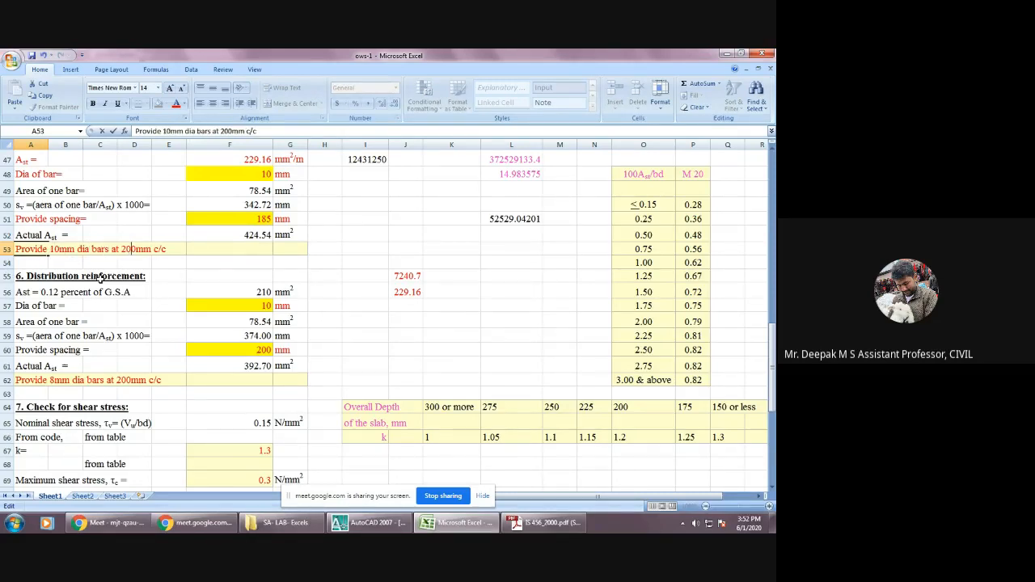
key("BackSpace")
key("BackSpace")
type("185")
key("Delete")
left_click(95, 382)
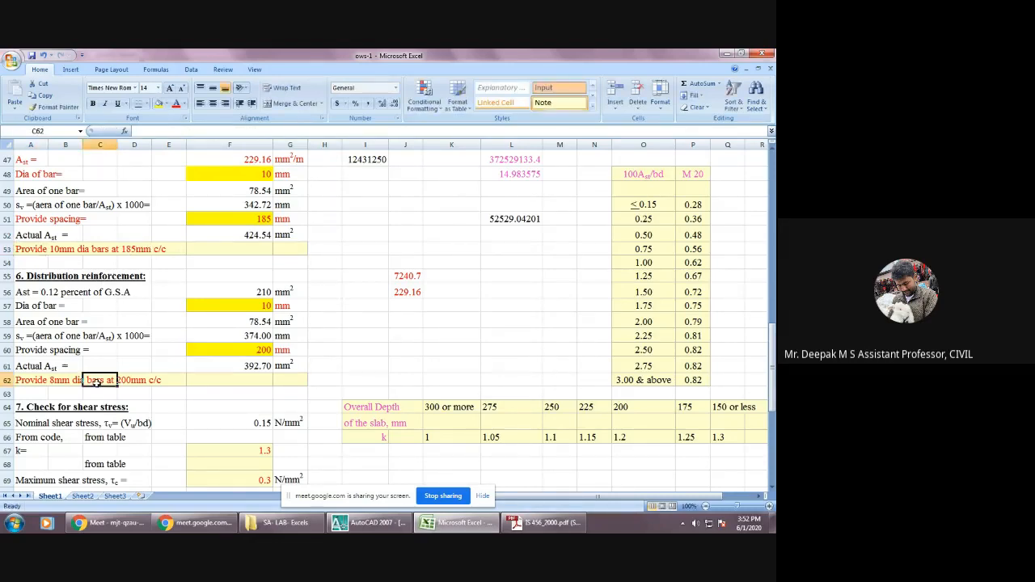
Change the bar size in the distribution reinforcement note in A62 so it reads "Provide 10mm dia bars at 200mm c/c".
double_click(53, 380)
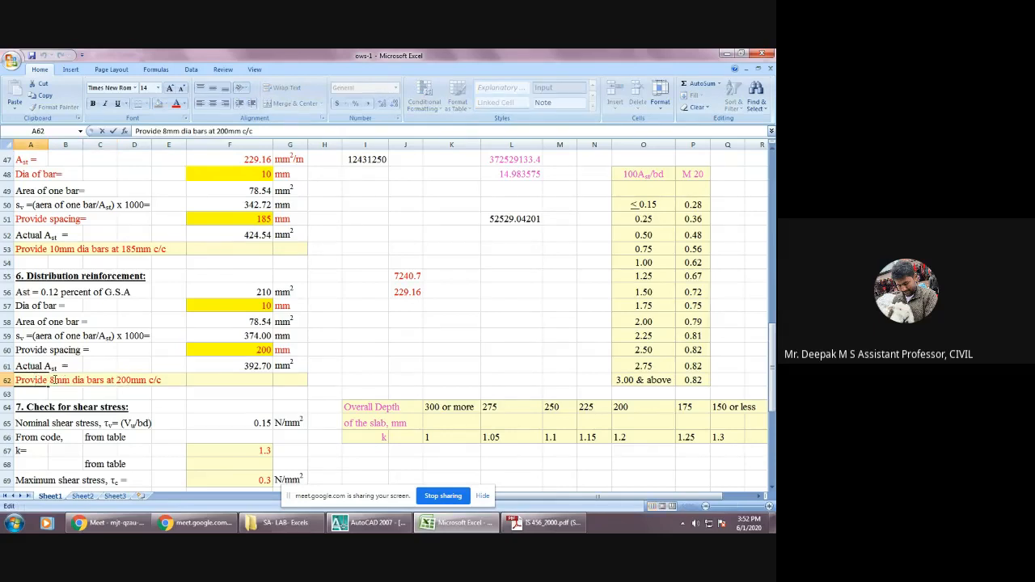
key("Delete")
type("10")
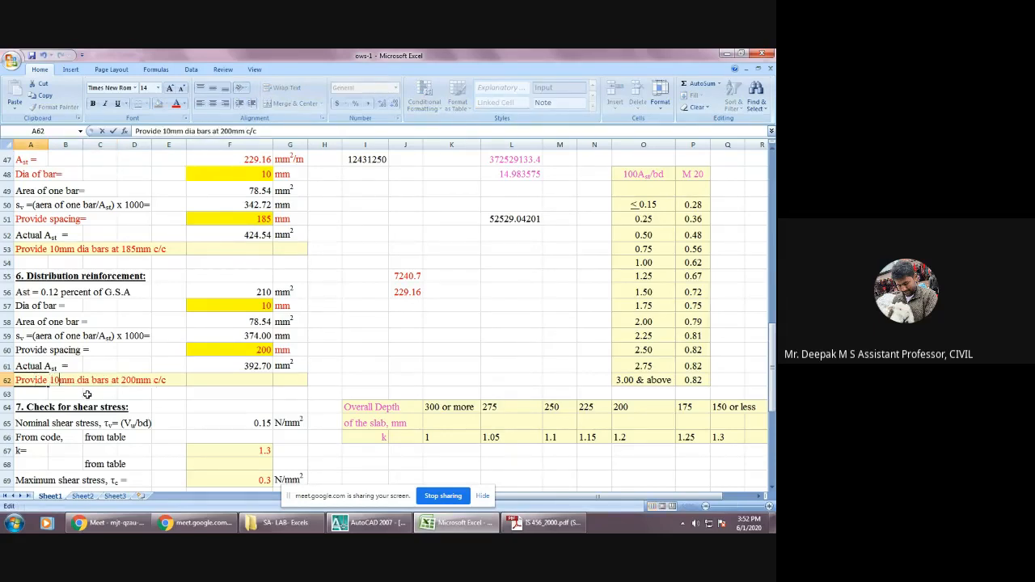
left_click(169, 407)
In the shear stress check, set k in F67 to 1.25 from the table column for 175 mm overall depth.
scroll(186, 404, "down", 2)
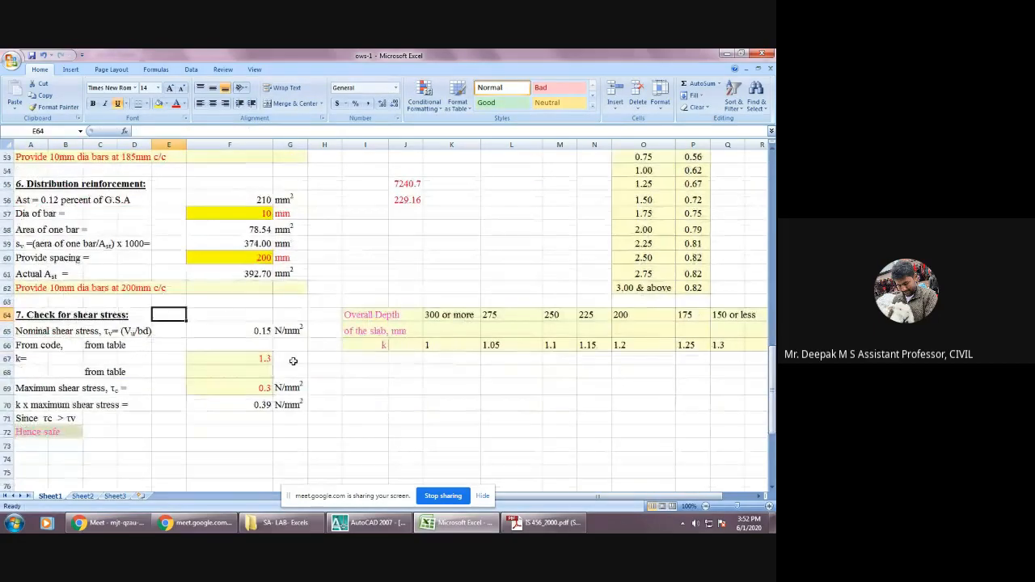
left_click(261, 331)
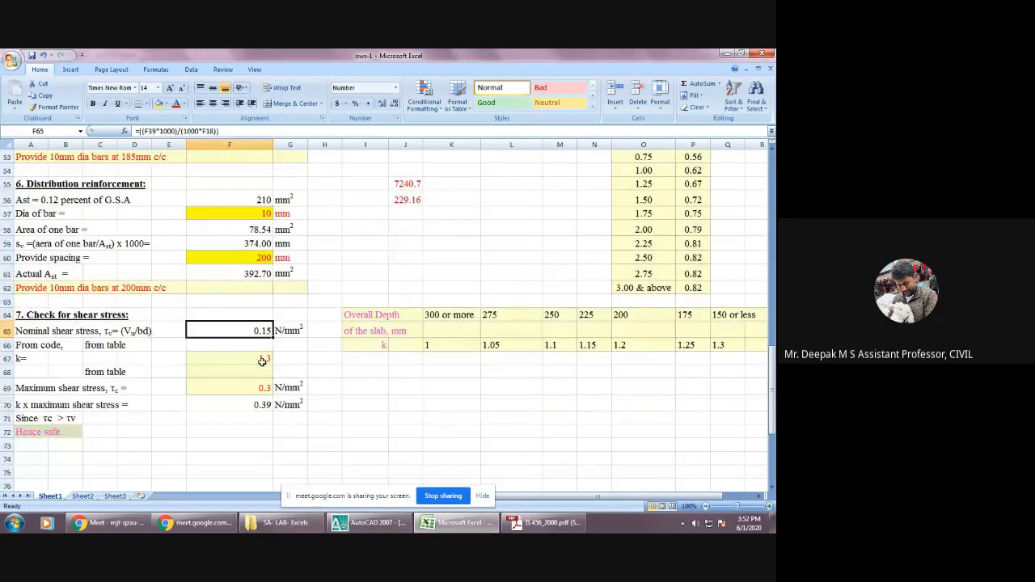
left_click(262, 361)
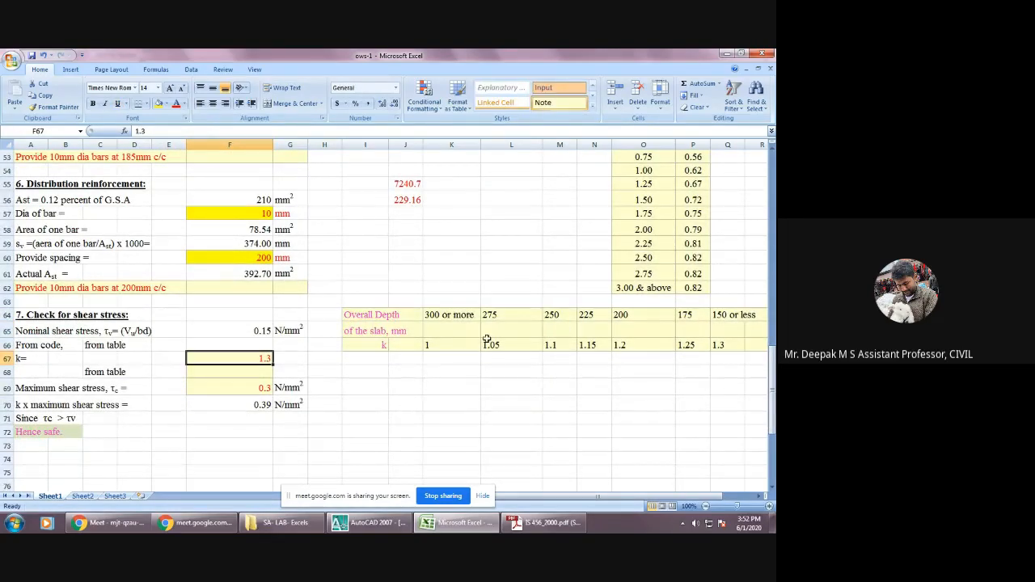
left_click(688, 319)
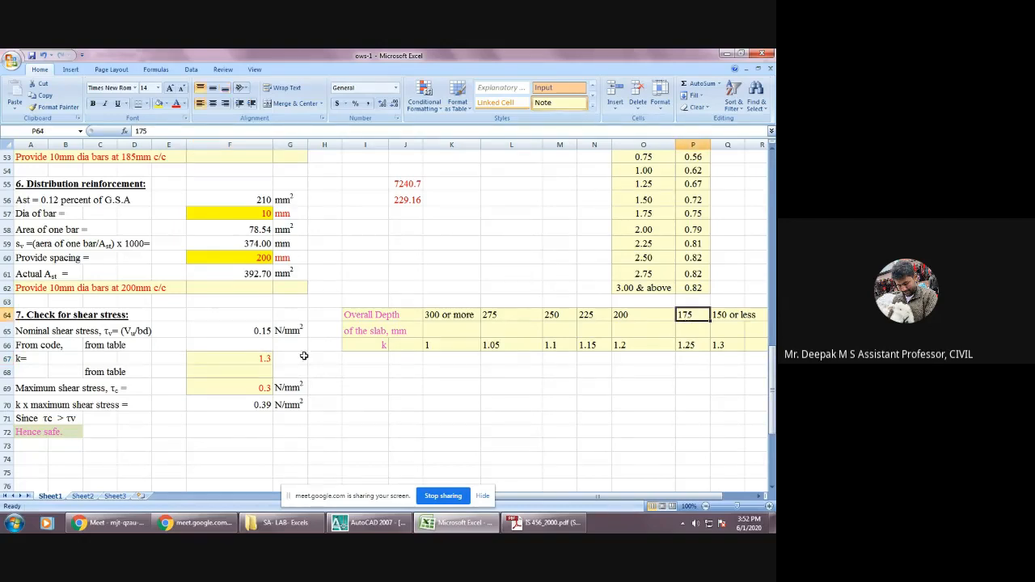
double_click(242, 357)
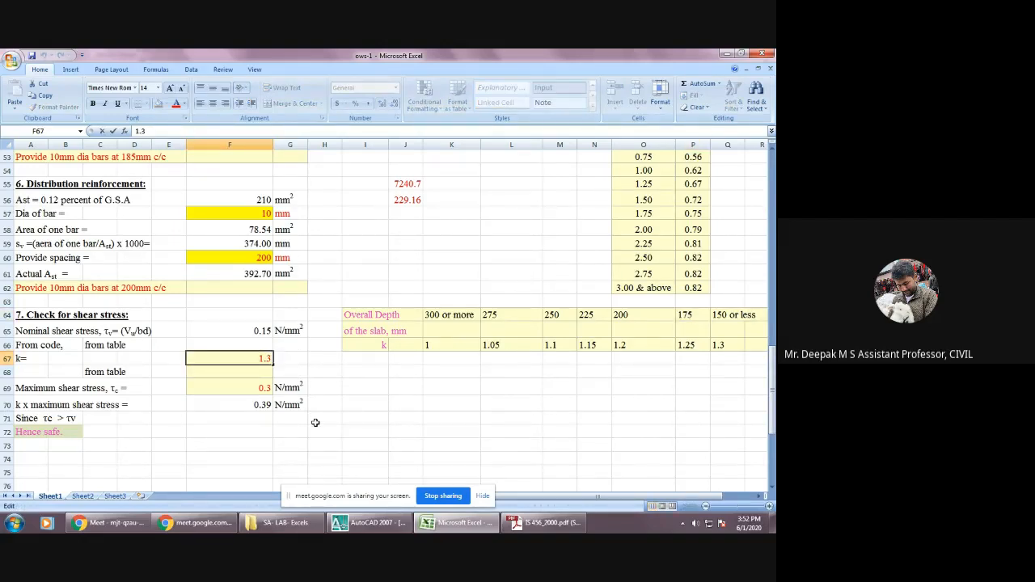
key("BackSpace")
type("25")
left_click(358, 405)
Set the maximum shear stress τc in F69 to 0.28 N/mm², taken from the M 20 table row for 100Ast/bd ≤ 0.15.
left_click(252, 387)
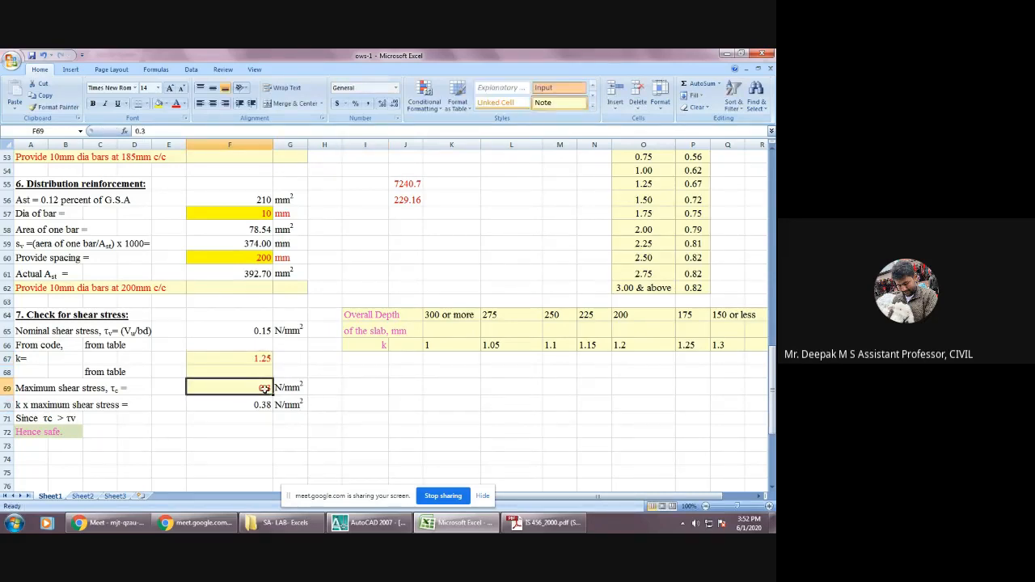
scroll(437, 425, "up", 4)
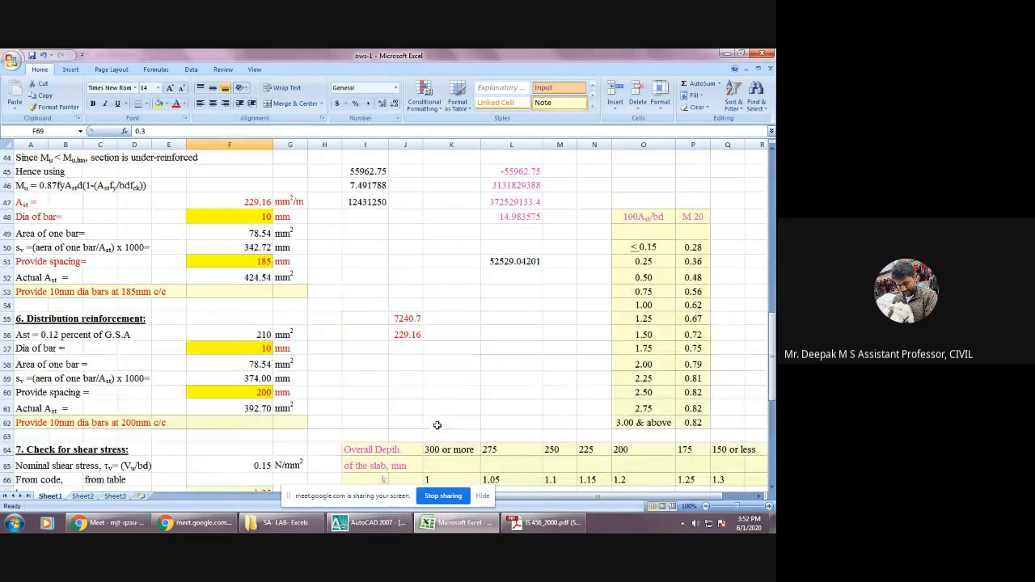
left_click(693, 240)
scroll(420, 359, "down", 1)
scroll(420, 359, "down", 3)
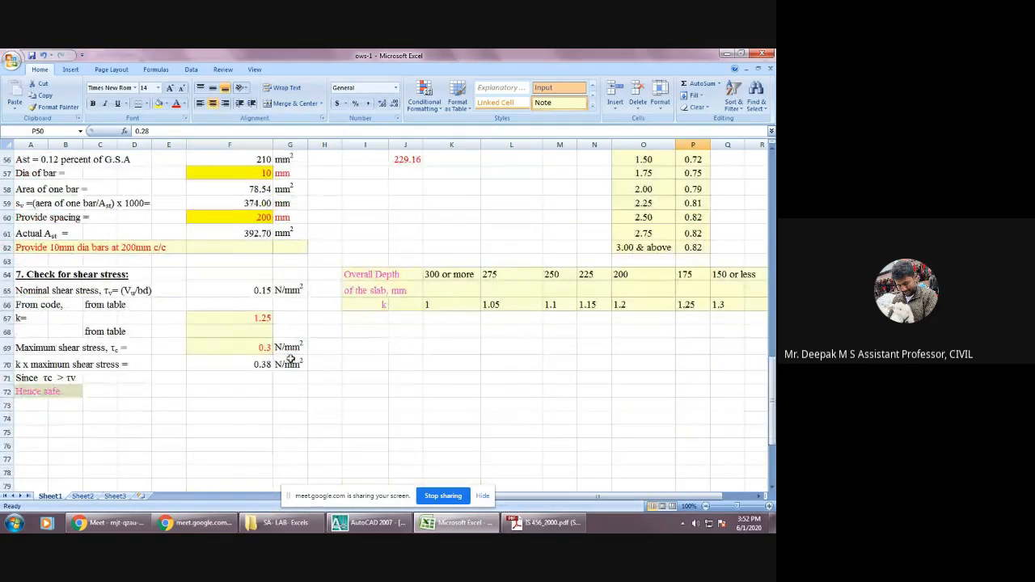
double_click(263, 346)
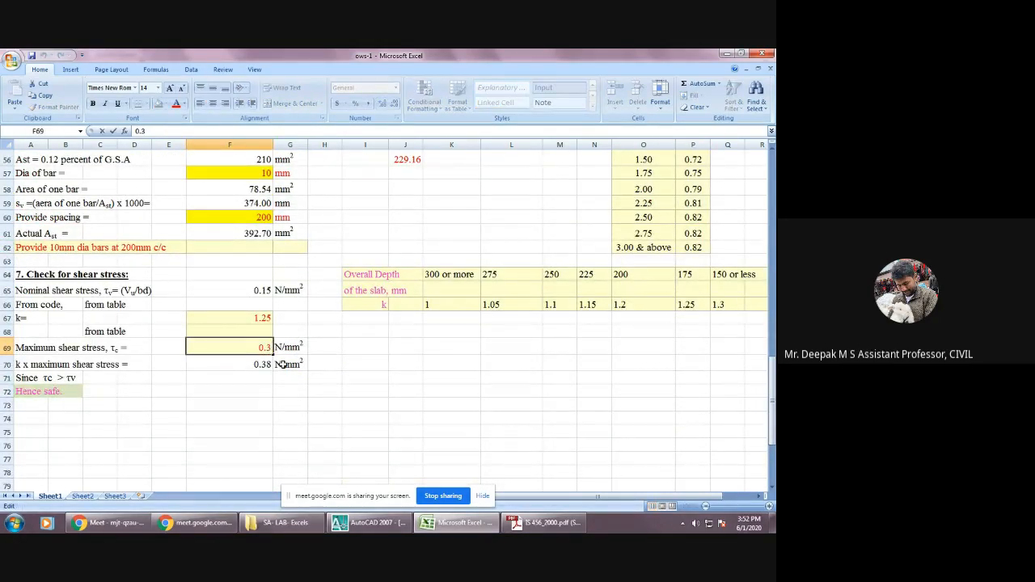
key("BackSpace")
type("28")
key("Return")
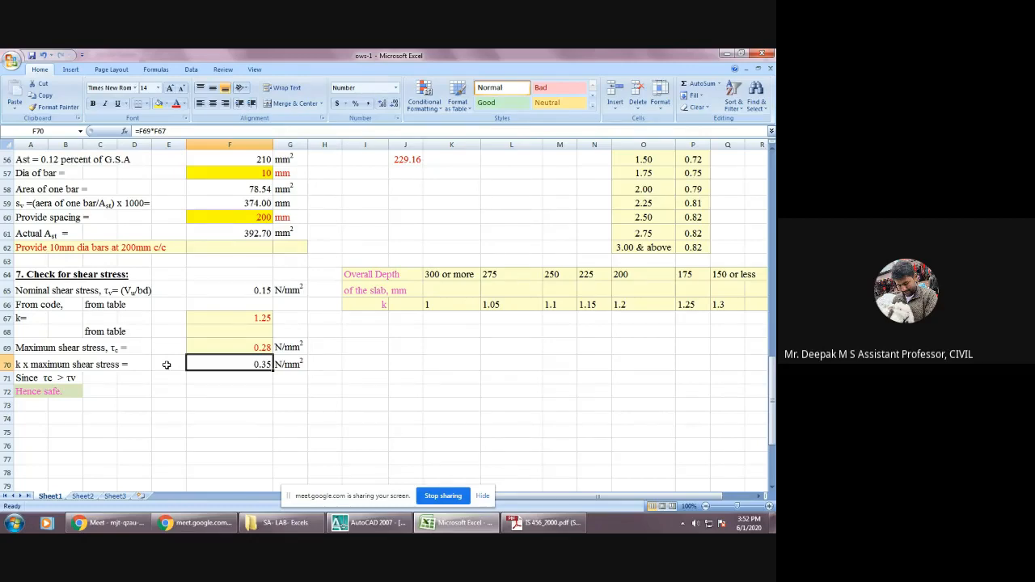
Compare the nominal shear stress with k times τc, and review the sheet's spans, depth, loads, moments and reinforcement sections.
left_click(262, 289)
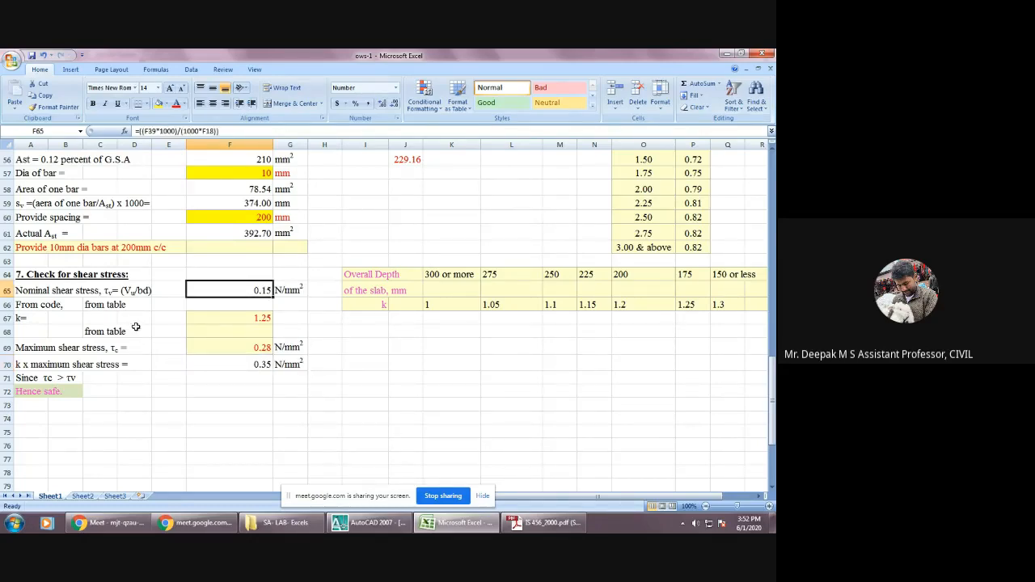
scroll(135, 326, "up", 4)
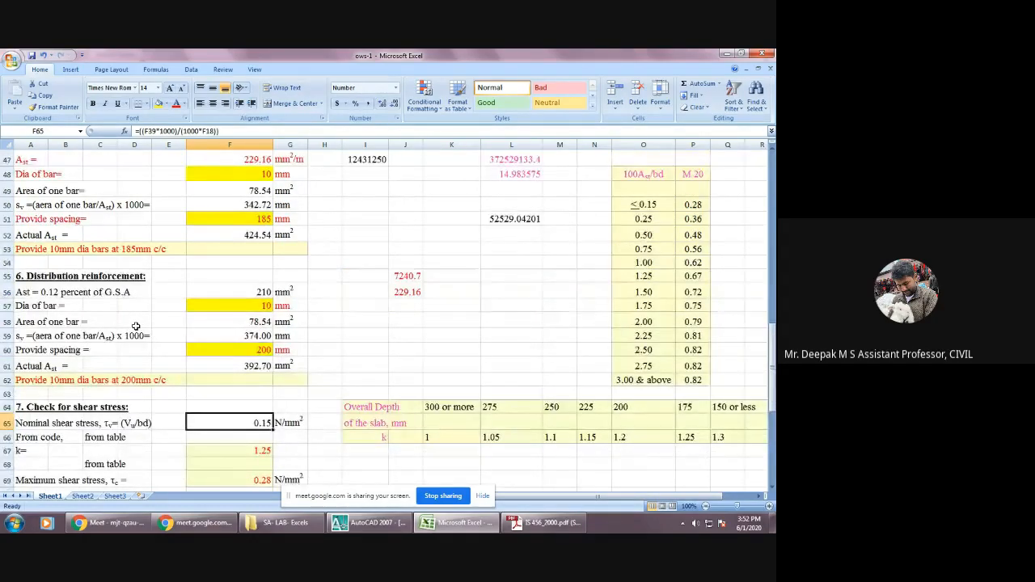
scroll(162, 328, "up", 13)
scroll(178, 330, "up", 2)
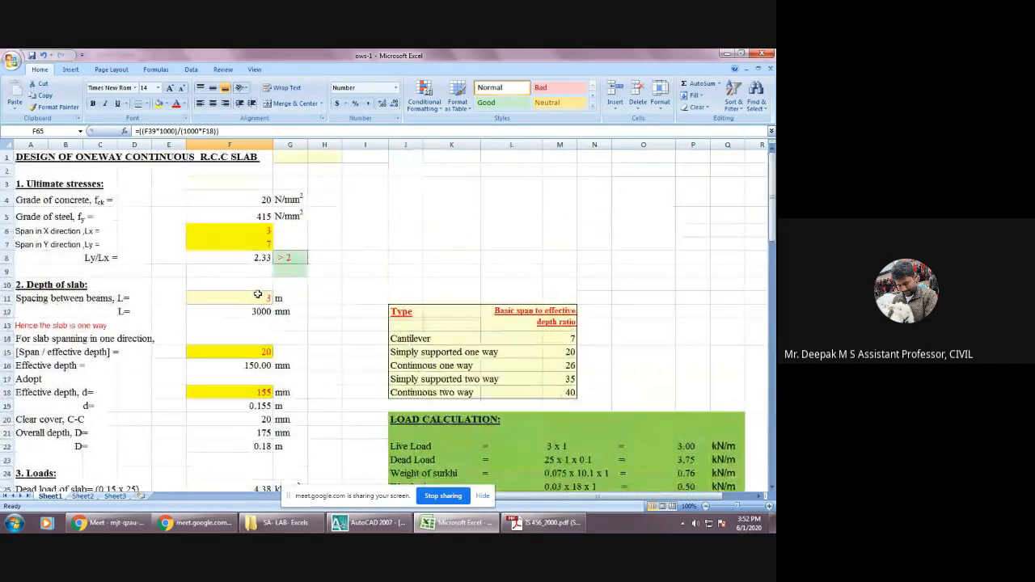
scroll(275, 276, "down", 2)
scroll(275, 277, "down", 12)
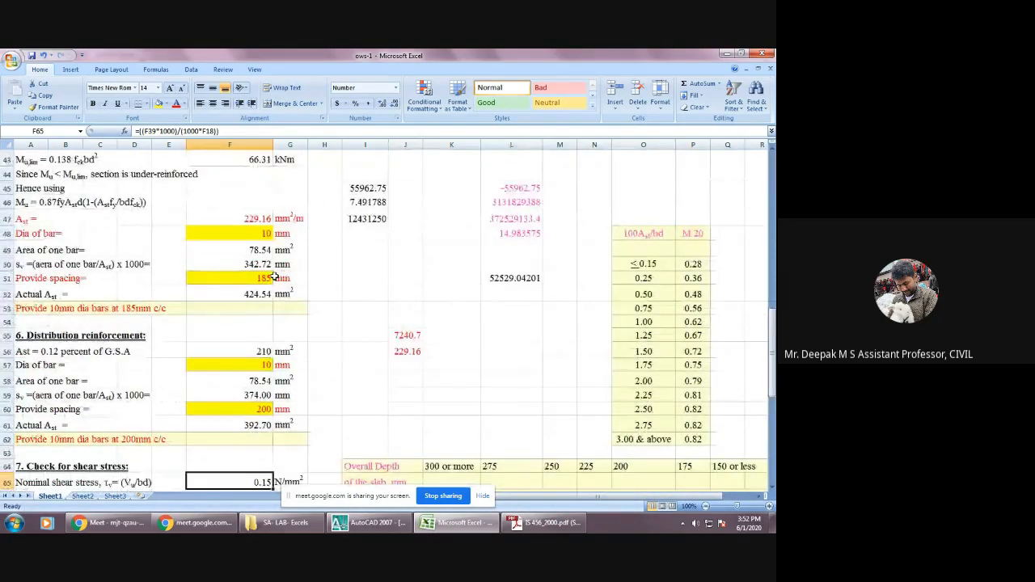
scroll(275, 276, "down", 1)
scroll(275, 276, "down", 2)
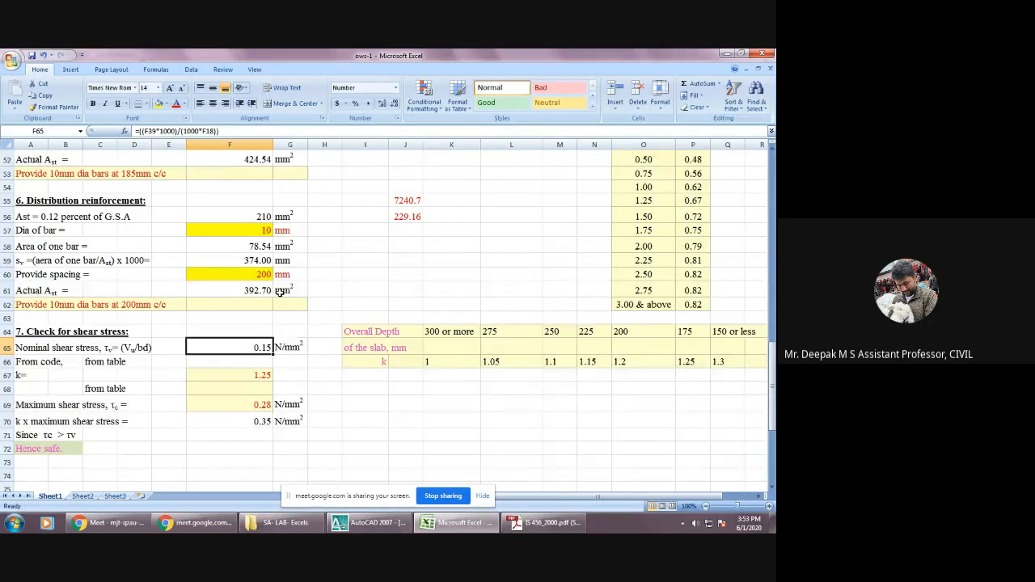
scroll(138, 329, "up", 7)
scroll(139, 329, "up", 10)
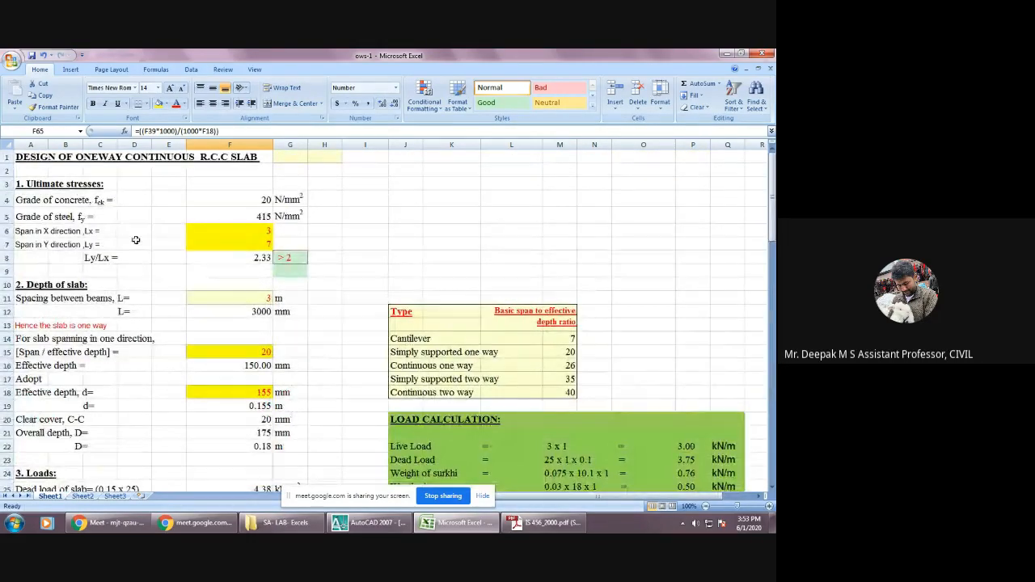
scroll(161, 324, "down", 3)
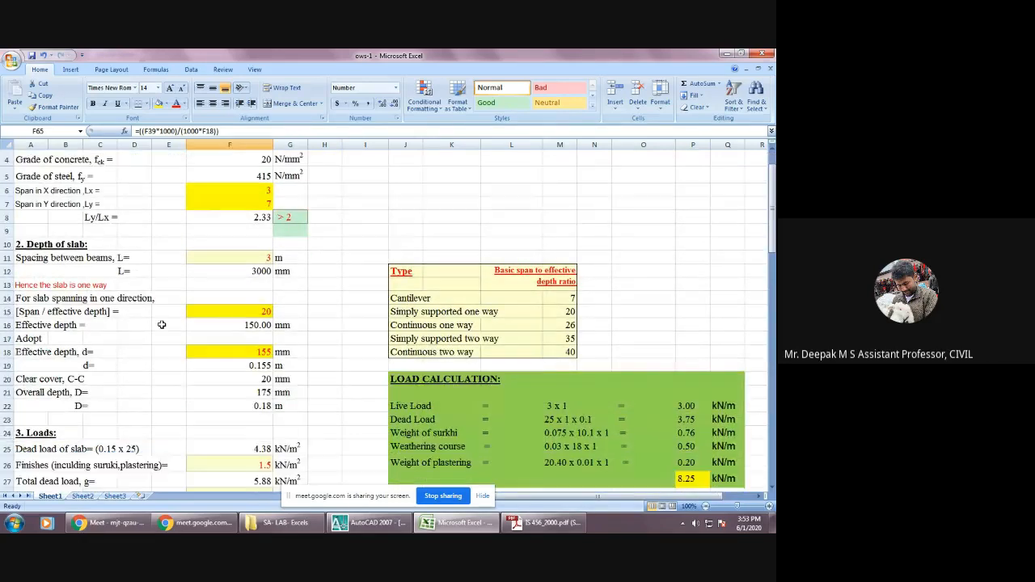
scroll(163, 315, "down", 2)
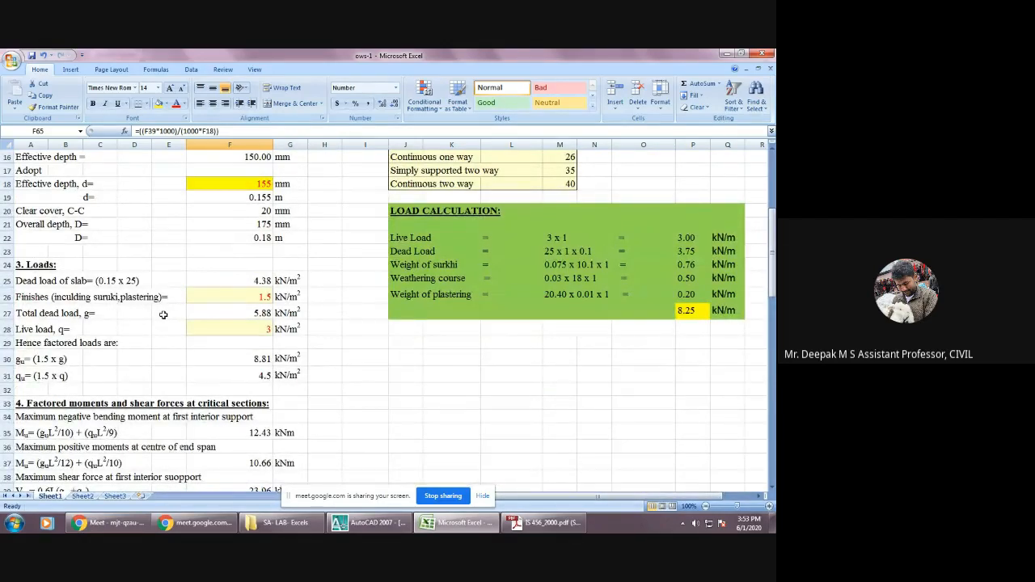
scroll(163, 315, "down", 2)
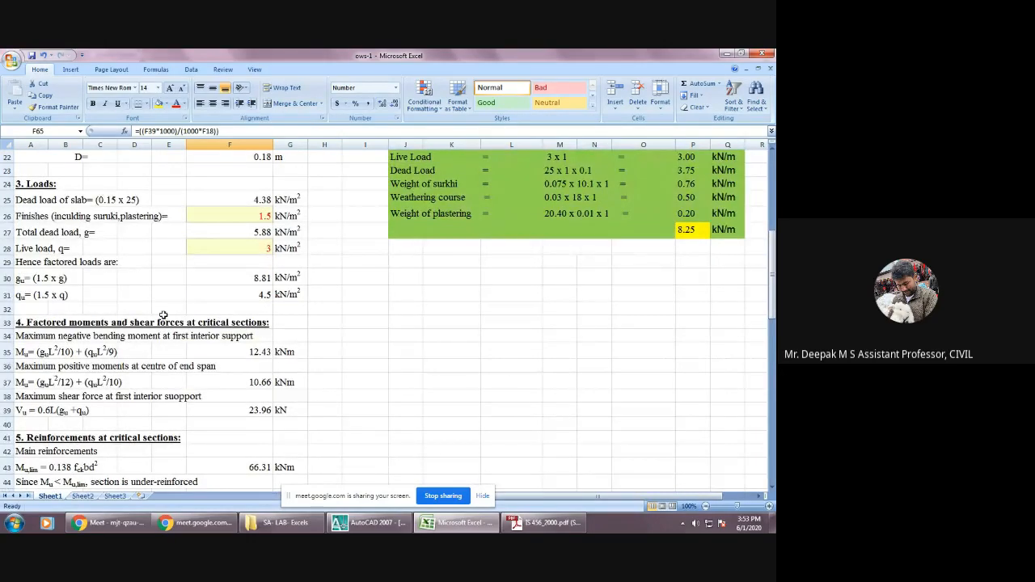
Review the sheet's moments, reinforcement and shear check sections, and switch to AutoCAD to view the slab layout plan.
scroll(163, 315, "down", 3)
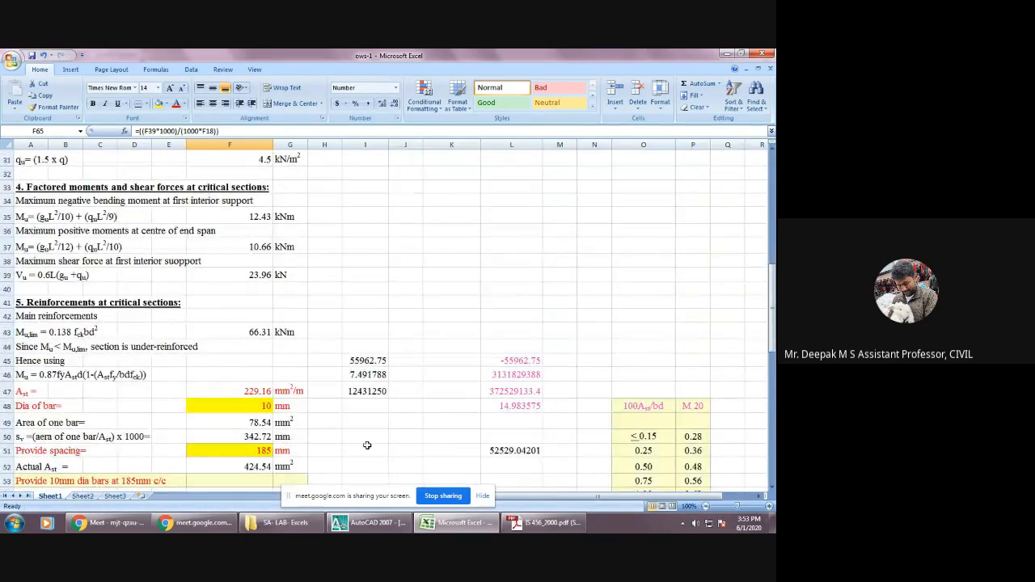
scroll(197, 315, "down", 2)
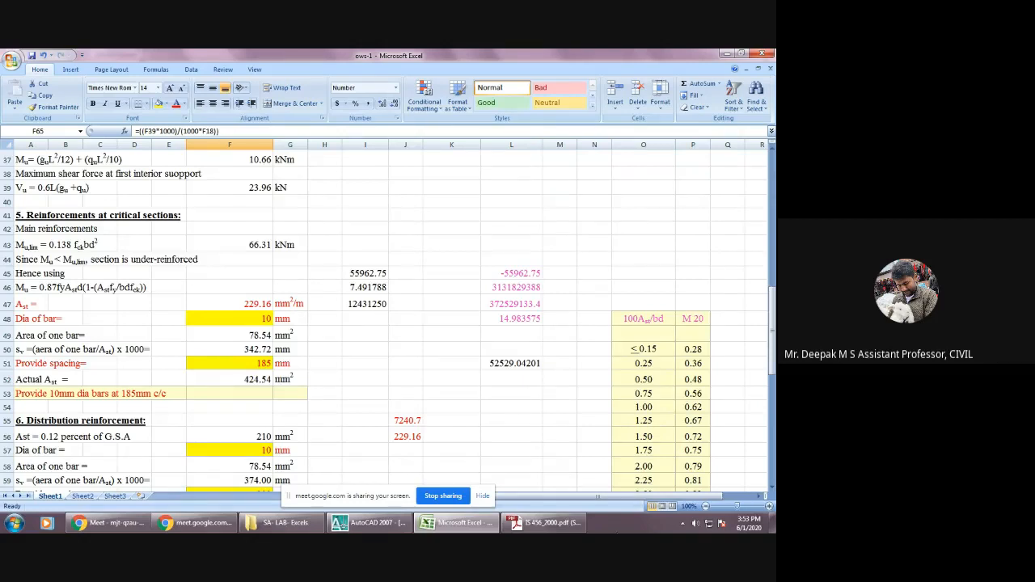
mouse_move(551, 528)
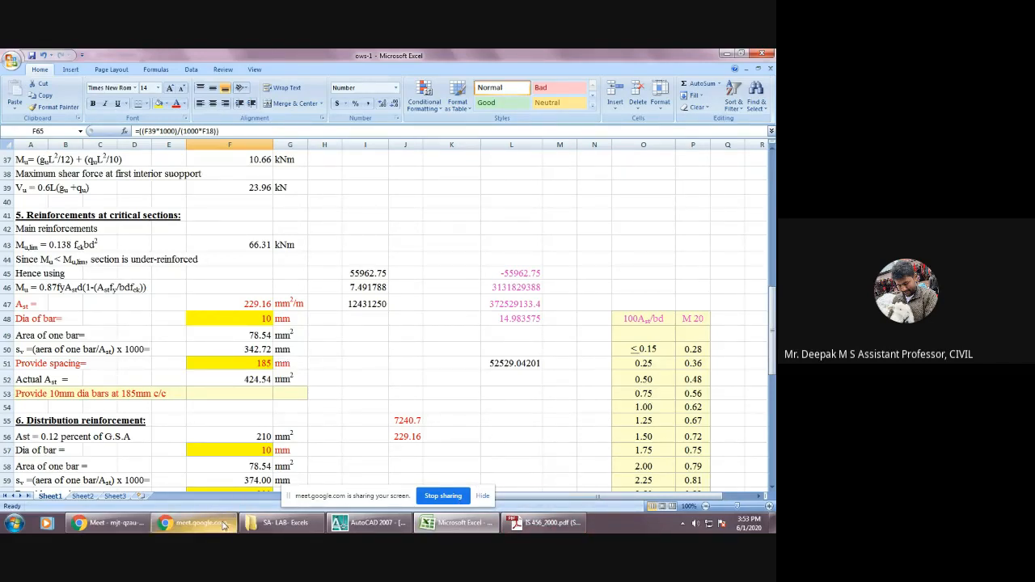
scroll(286, 448, "down", 4)
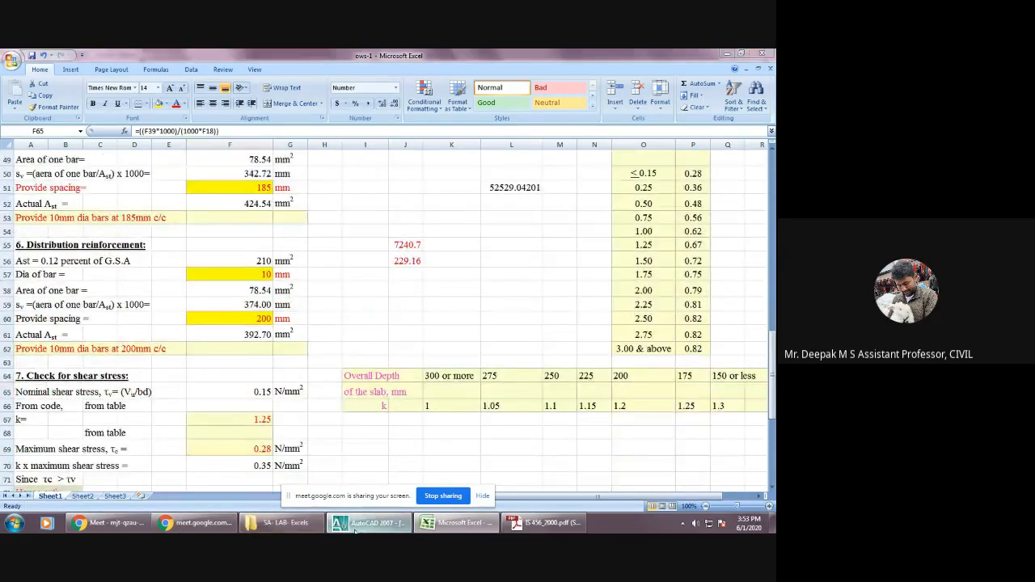
left_click(372, 522)
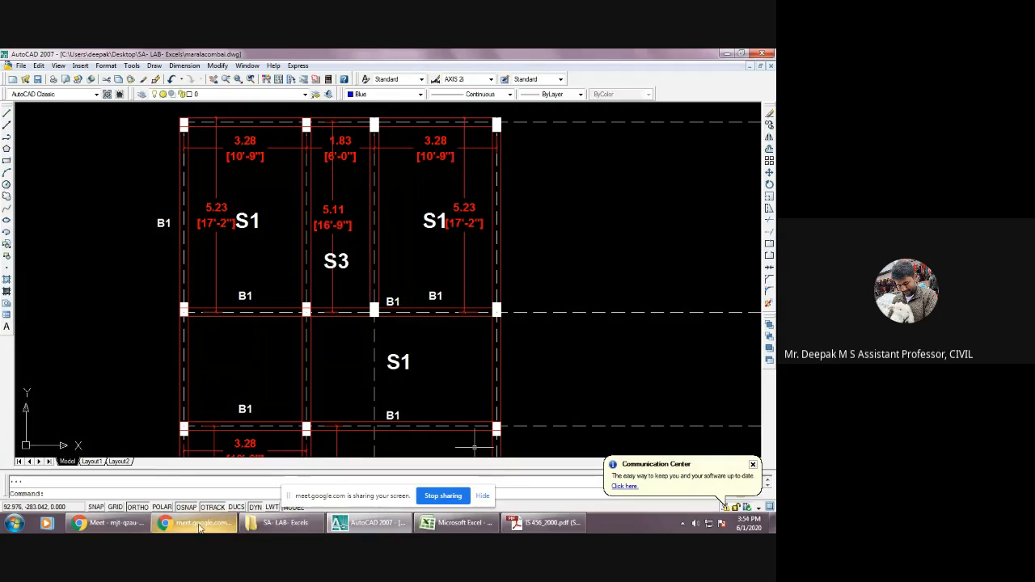
Switch to the Google Meet call in Chrome and open its additional meeting options.
mouse_move(199, 528)
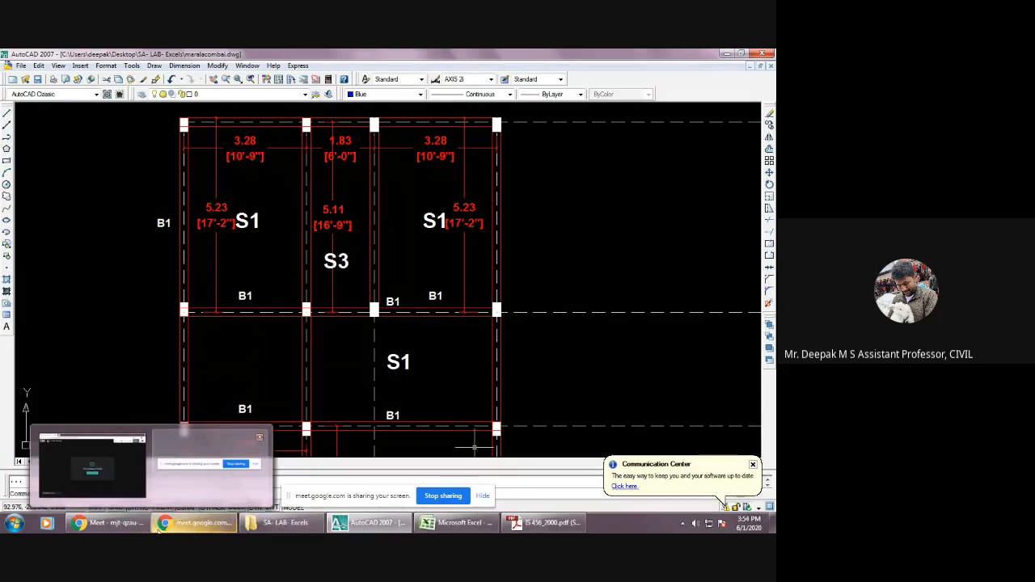
left_click(114, 523)
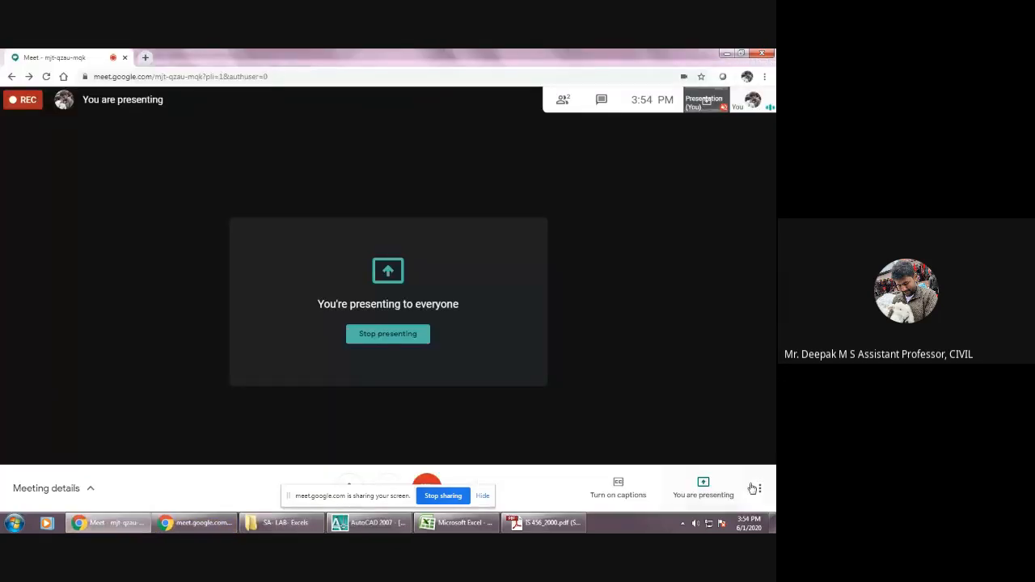
left_click(759, 489)
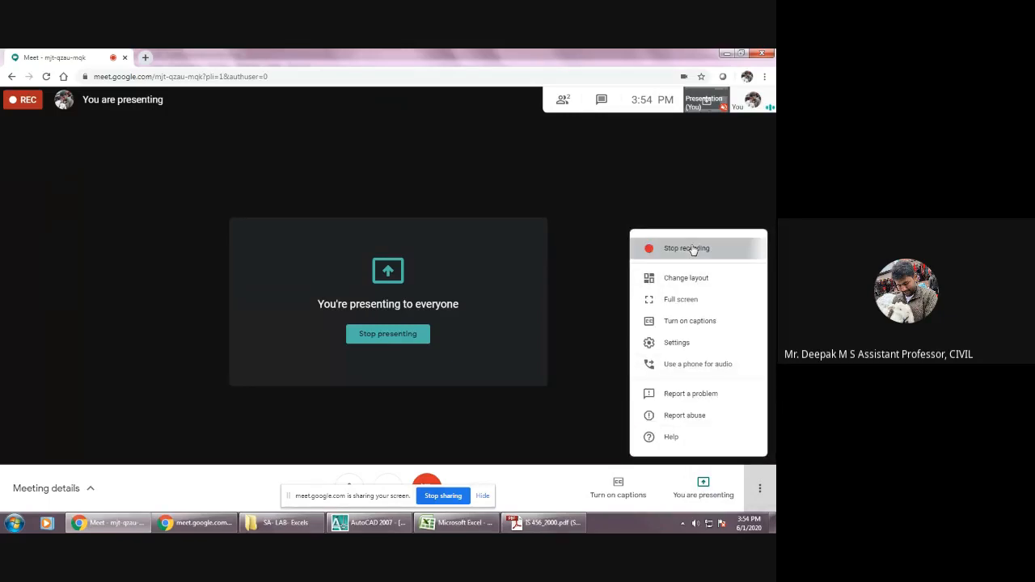